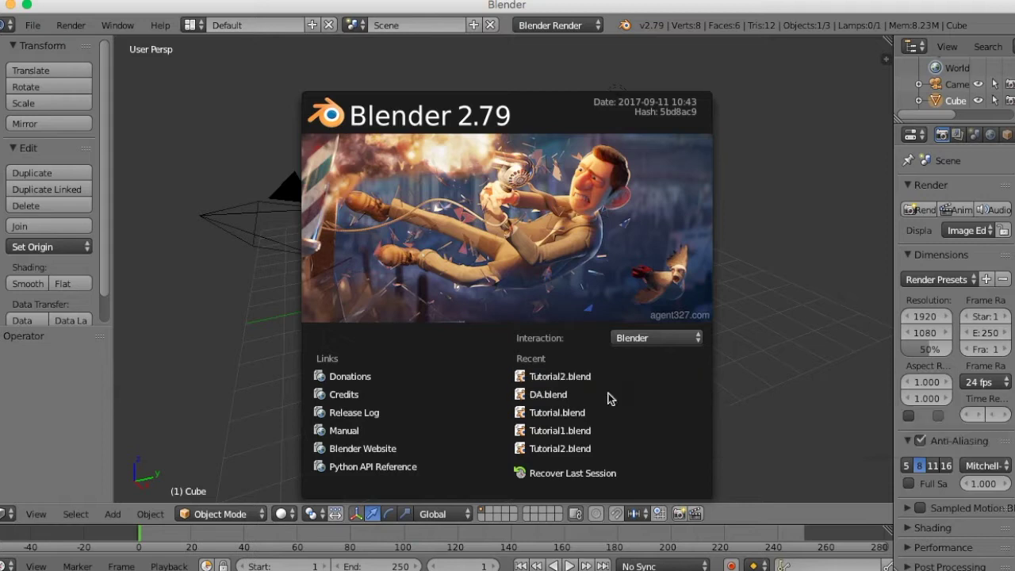
Open the recent file Tutorial.blend
{"action": "left_click", "coordinate": [608, 413]}
{"action": "middle_click_drag", "start_coordinate": [454, 364], "coordinate": [399, 312]}
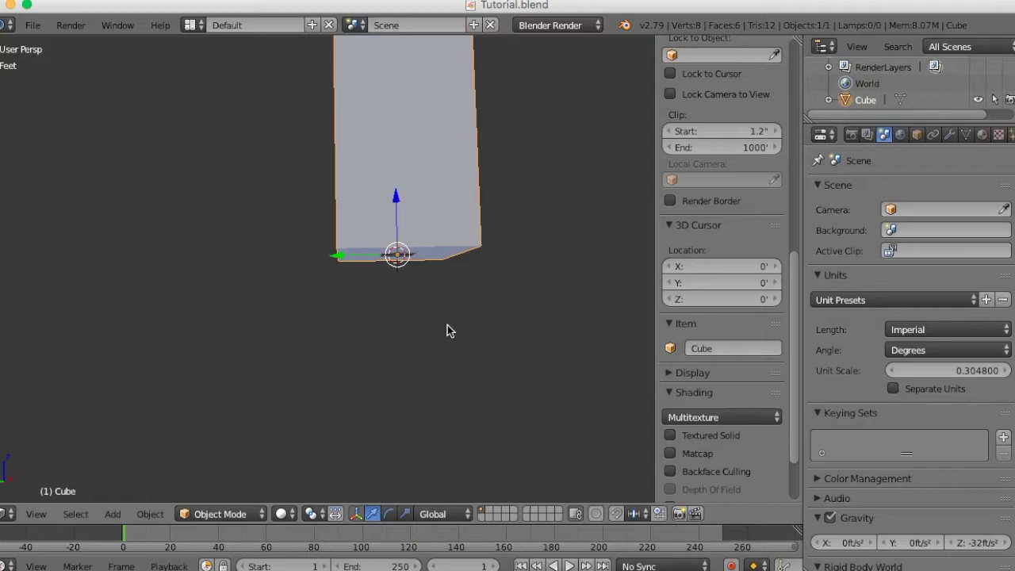
{"action": "key", "text": "n"}
{"action": "middle_click_drag", "start_coordinate": [449, 328], "coordinate": [516, 354]}
{"action": "scroll", "coordinate": [515, 353], "scroll_direction": "down", "scroll_amount": 3}
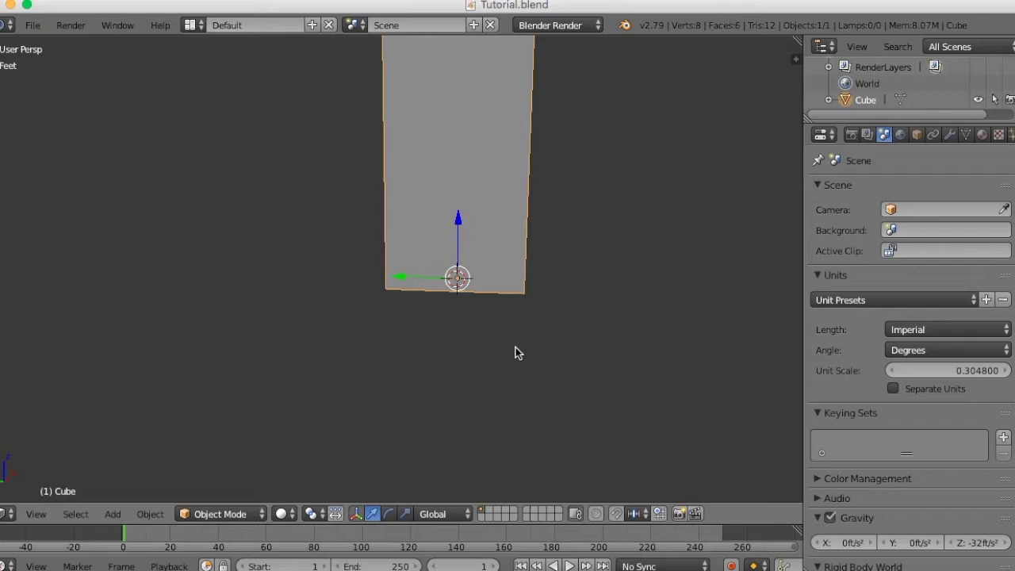
Try to move the tall cube up along the global Z axis by a value of 20
{"action": "key", "text": "g"}
{"action": "key", "text": "z"}
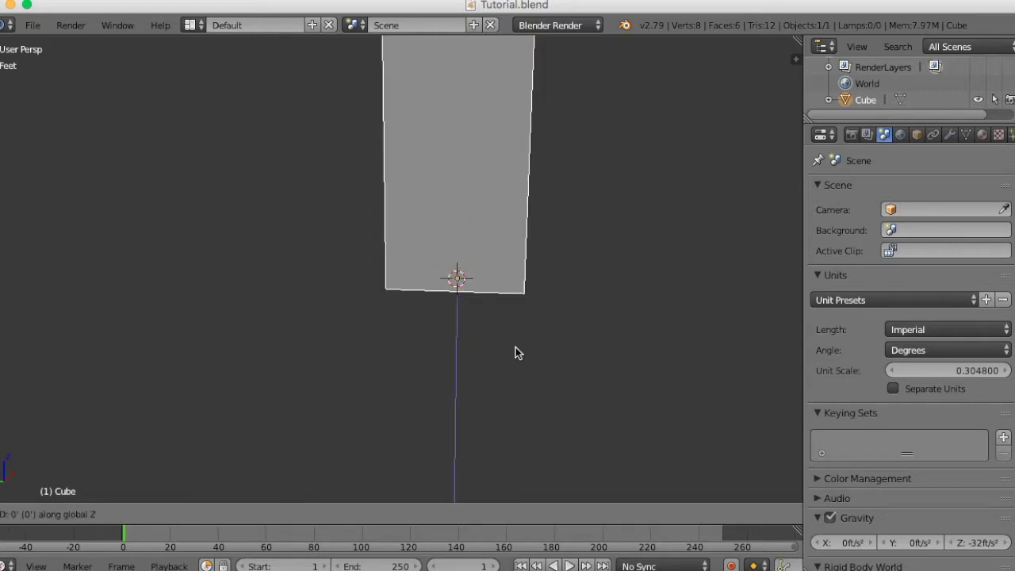
{"action": "type", "text": "20"}
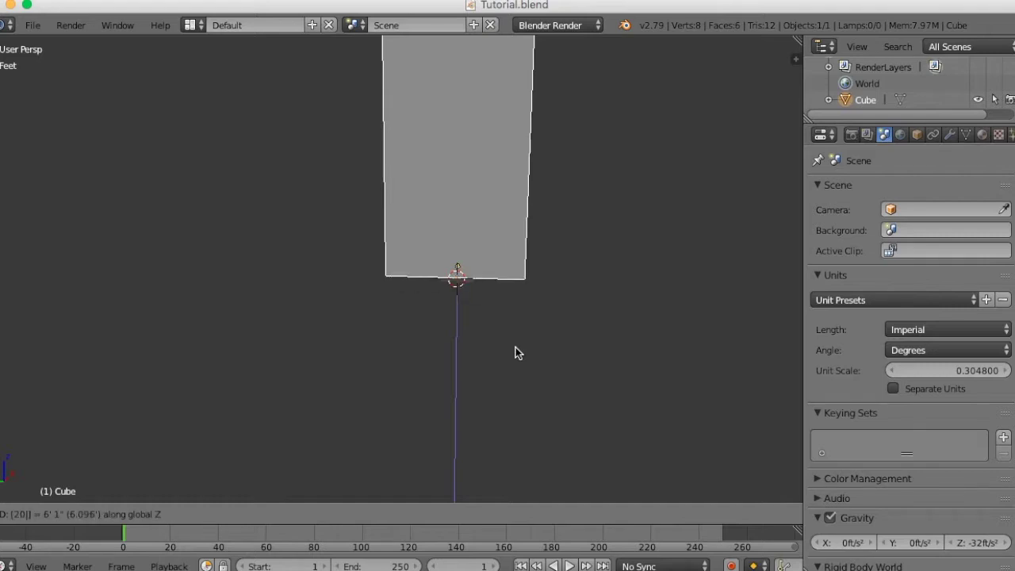
{"action": "key", "text": "Return"}
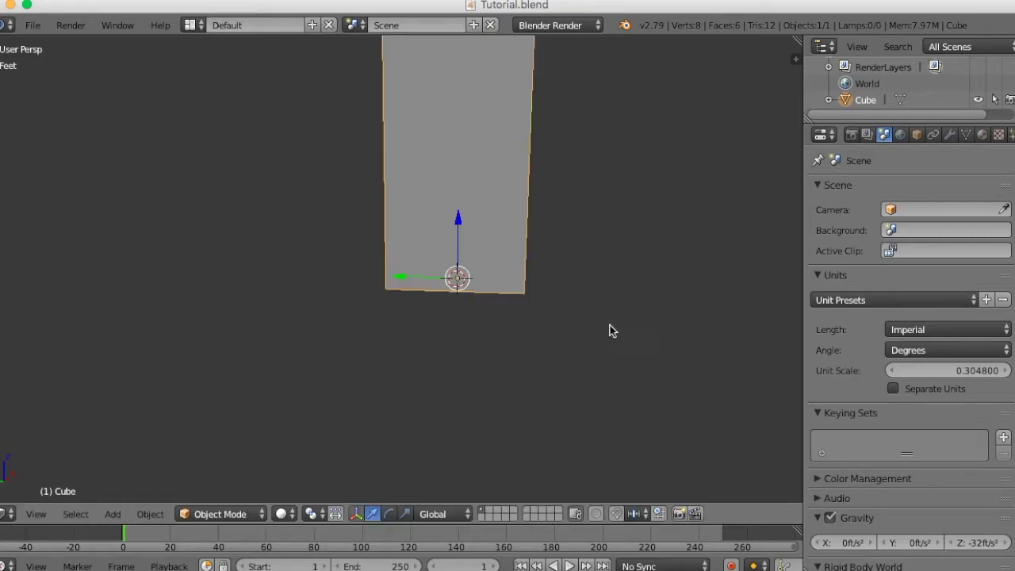
Set the tall cube's Z location to 20 ft in its transform values
{"action": "key", "text": "n"}
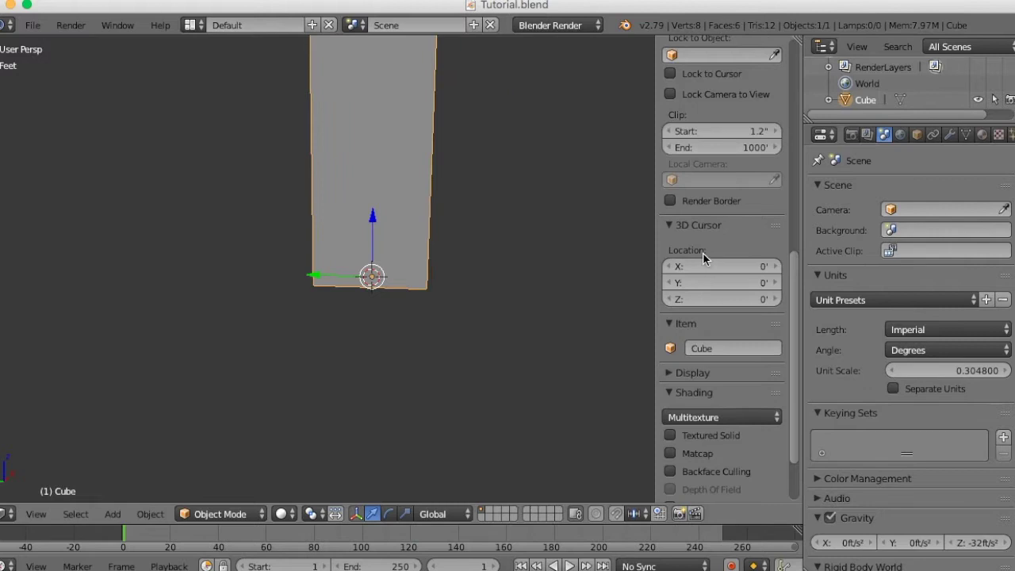
{"action": "scroll", "coordinate": [703, 253], "scroll_direction": "up", "scroll_amount": 10}
{"action": "scroll", "coordinate": [703, 252], "scroll_direction": "up", "scroll_amount": 4}
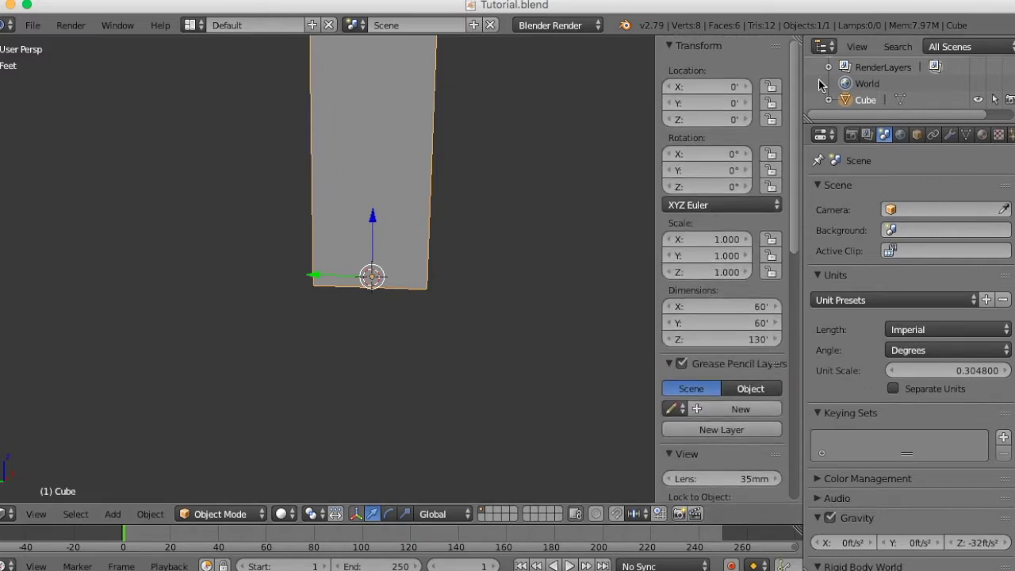
{"action": "left_click", "coordinate": [707, 120]}
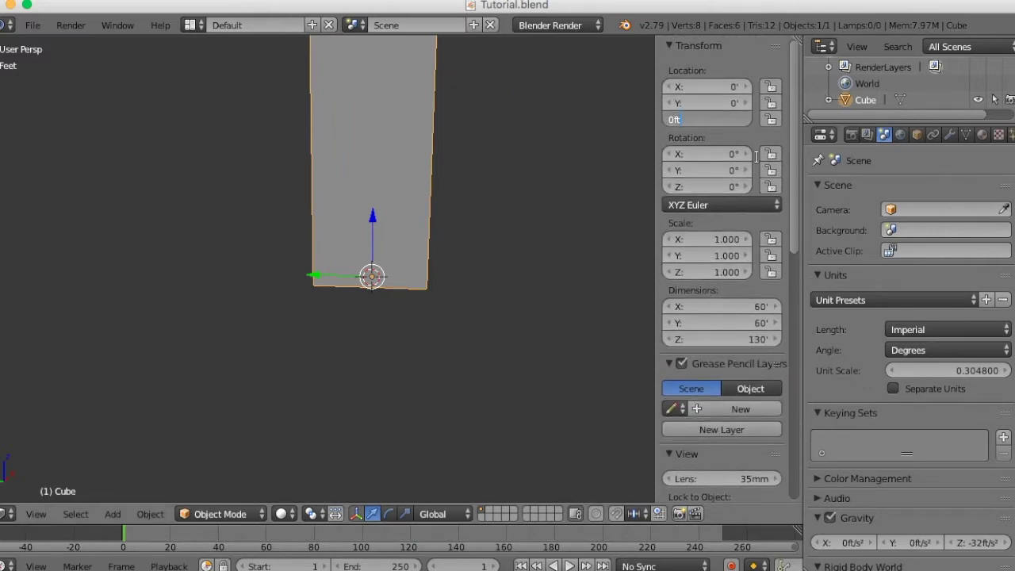
{"action": "type", "text": "20"}
{"action": "key", "text": "Return"}
Add a mesh cube at the 3D cursor below the tower and set its Z dimension to 3 inches
{"action": "middle_click_drag", "start_coordinate": [484, 182], "coordinate": [449, 277]}
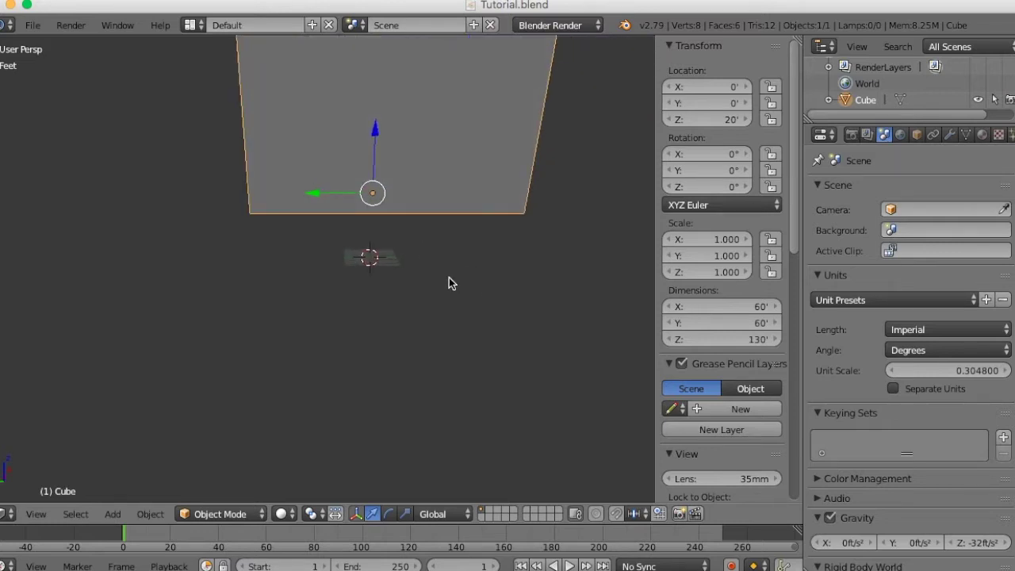
{"action": "mouse_move", "coordinate": [386, 281]}
{"action": "middle_mouse_down"}
{"action": "mouse_move", "coordinate": [401, 263]}
{"action": "mouse_move", "coordinate": [382, 274]}
{"action": "middle_mouse_up"}
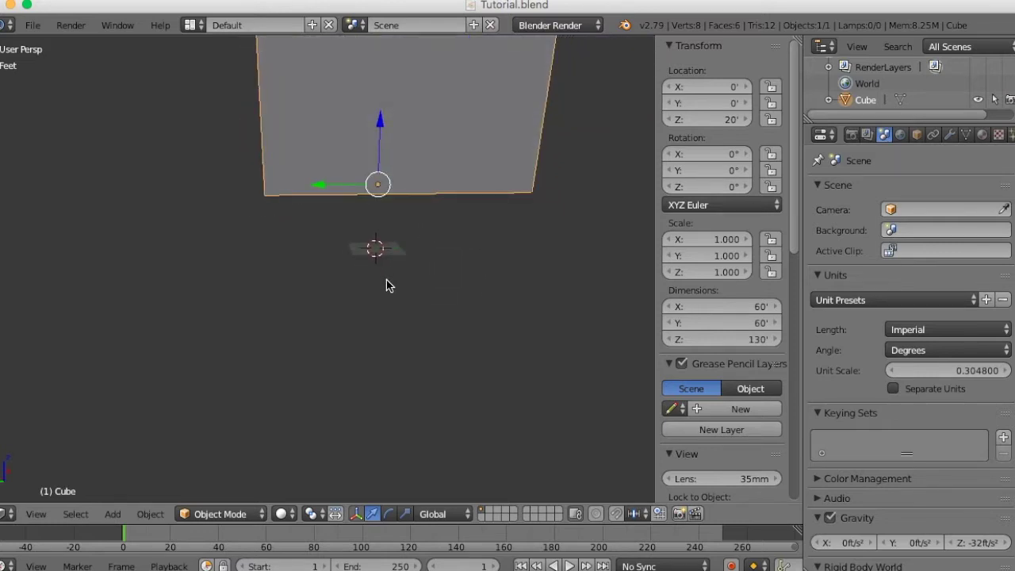
{"action": "key", "text": "shift+a"}
{"action": "mouse_move", "coordinate": [388, 283]}
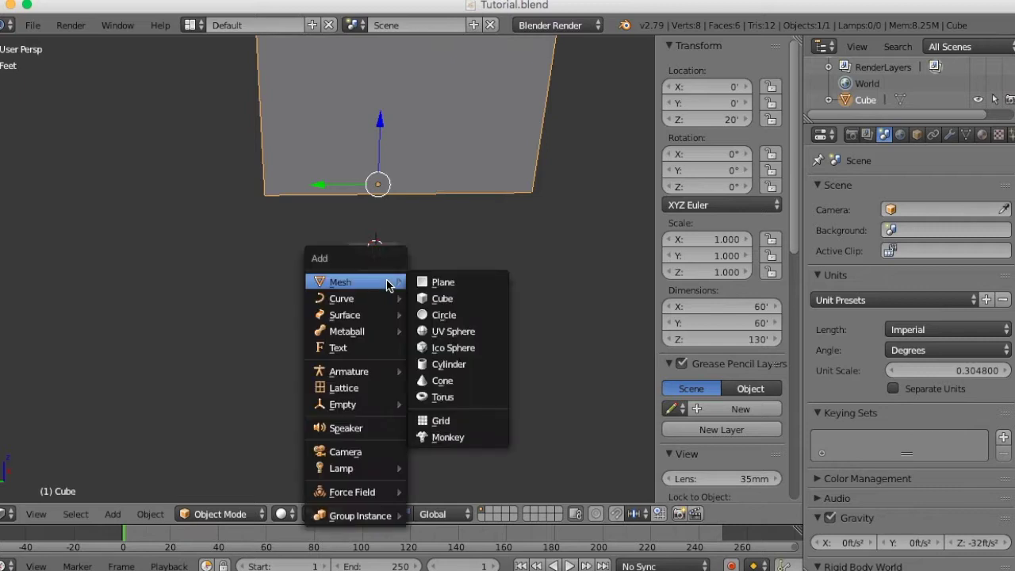
{"action": "left_click", "coordinate": [442, 298]}
{"action": "middle_click_drag", "start_coordinate": [483, 283], "coordinate": [360, 333]}
{"action": "middle_click_drag", "start_coordinate": [498, 328], "coordinate": [386, 345]}
{"action": "scroll", "coordinate": [387, 345], "scroll_direction": "down", "scroll_amount": 12}
{"action": "left_click", "coordinate": [737, 337]}
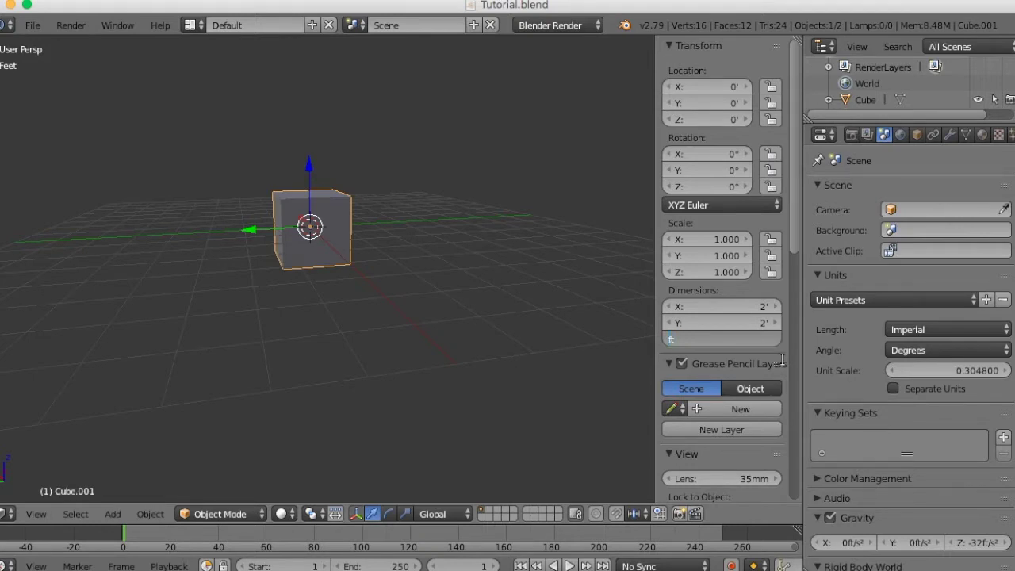
{"action": "type", "text": "3in"}
{"action": "key", "text": "Return"}
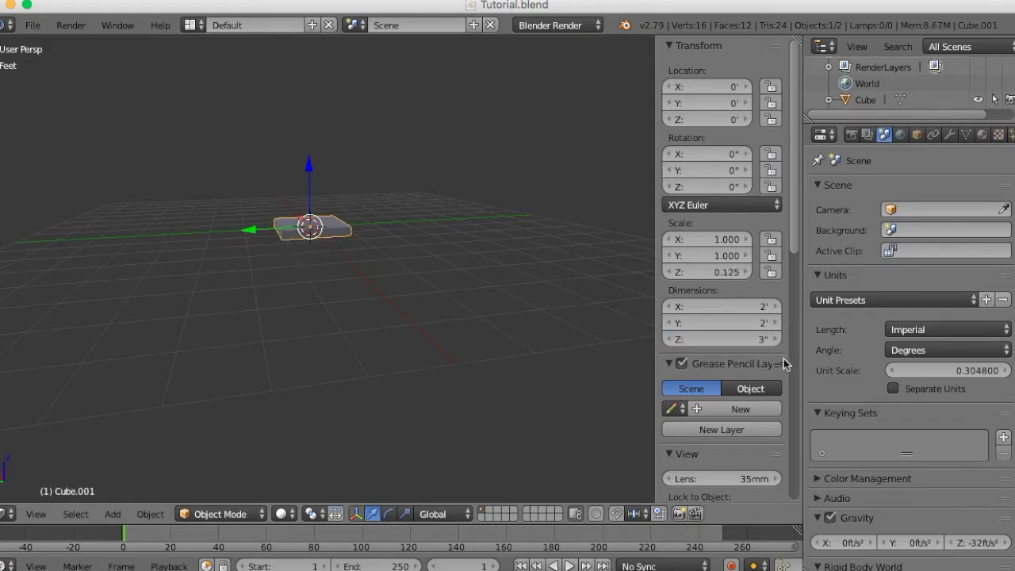
Set the thin slab's X dimension to 80 ft
{"action": "scroll", "coordinate": [373, 314], "scroll_direction": "down", "scroll_amount": 15}
{"action": "middle_click_drag", "start_coordinate": [372, 314], "coordinate": [400, 333]}
{"action": "scroll", "coordinate": [389, 300], "scroll_direction": "up", "scroll_amount": 3}
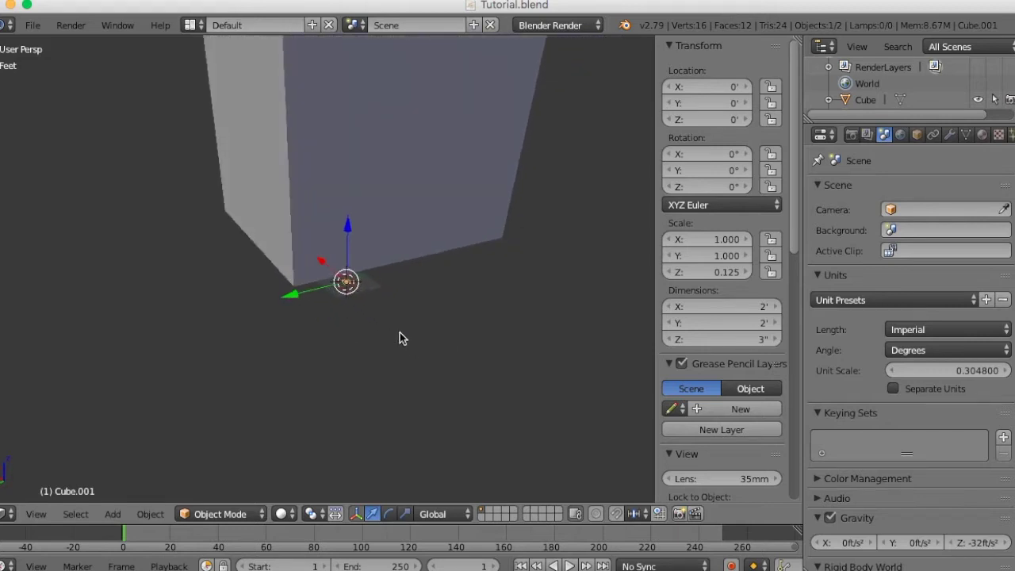
{"action": "left_click", "coordinate": [731, 308]}
{"action": "key", "text": "Right"}
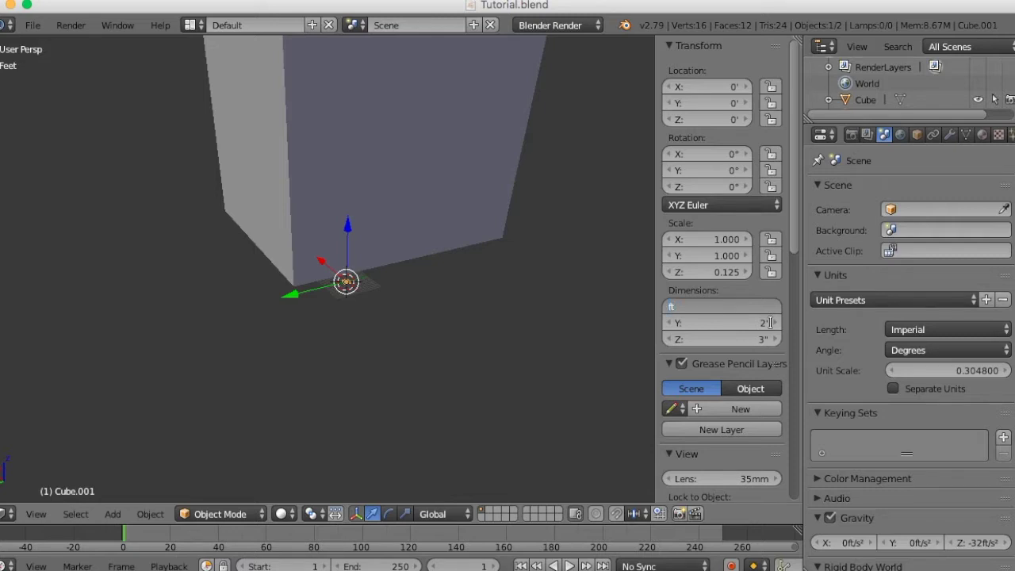
{"action": "type", "text": "80ft"}
{"action": "key", "text": "Return"}
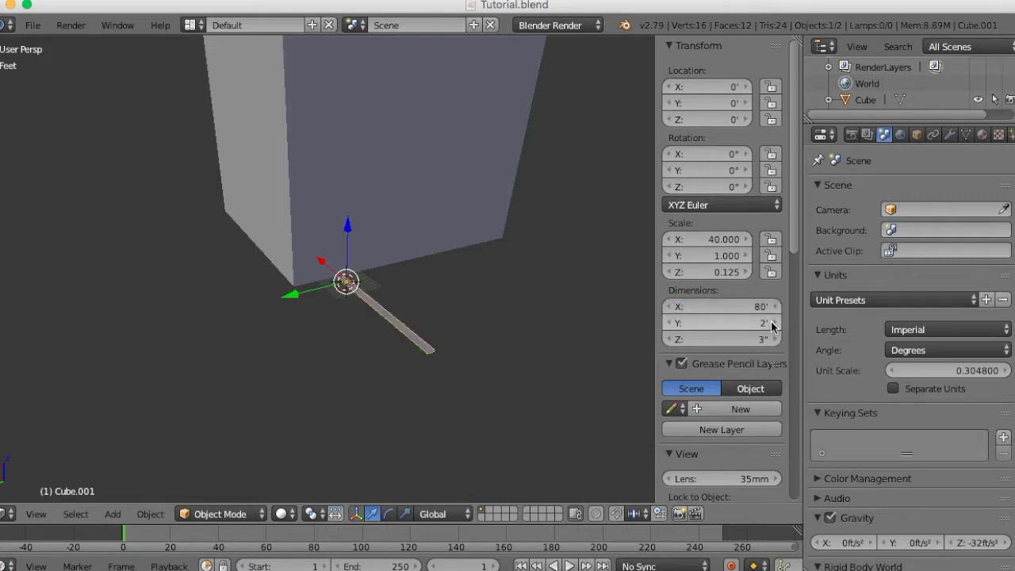
Set the slab's Y dimension to 100 ft
{"action": "middle_click_drag", "start_coordinate": [352, 345], "coordinate": [530, 333]}
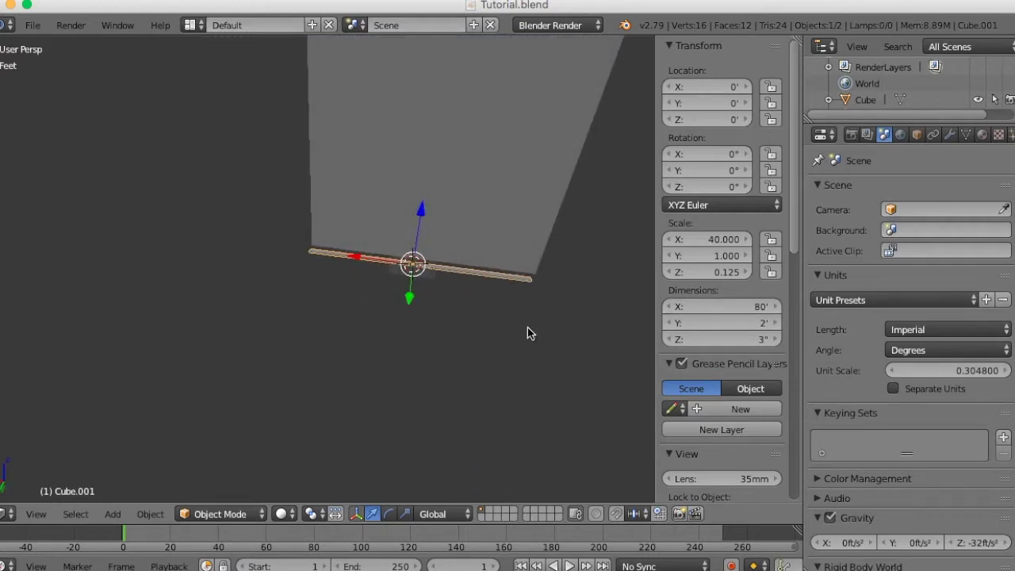
{"action": "left_click", "coordinate": [723, 323]}
{"action": "key", "text": "Right"}
{"action": "key", "text": "BackSpace"}
{"action": "type", "text": "10"}
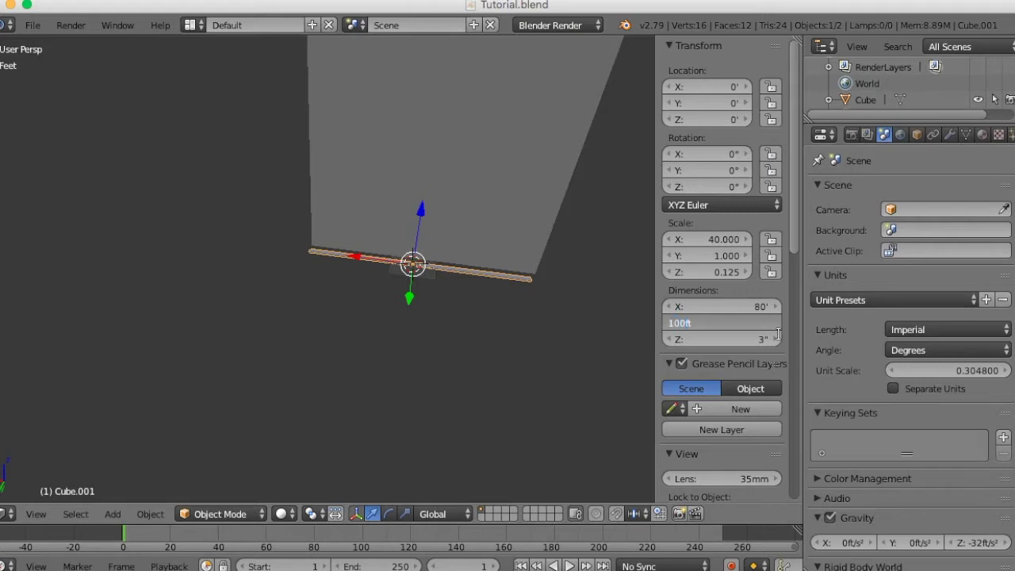
{"action": "type", "text": "0"}
{"action": "key", "text": "Return"}
Display the tower and slab in top orthographic view with wireframe shading
{"action": "middle_click_drag", "start_coordinate": [265, 338], "coordinate": [350, 347]}
{"action": "scroll", "coordinate": [350, 347], "scroll_direction": "down", "scroll_amount": 4}
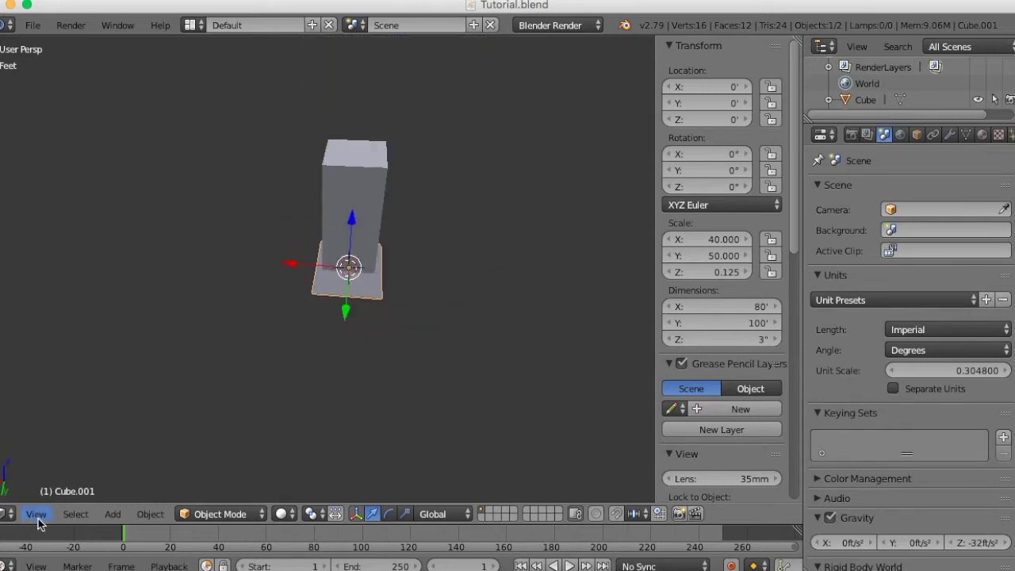
{"action": "left_click", "coordinate": [36, 514]}
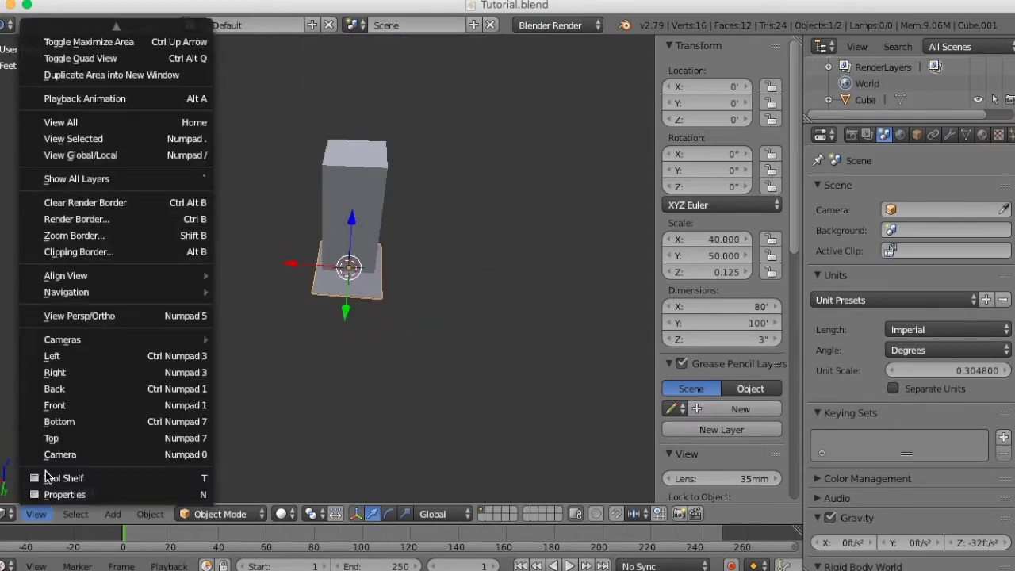
{"action": "left_click", "coordinate": [95, 438]}
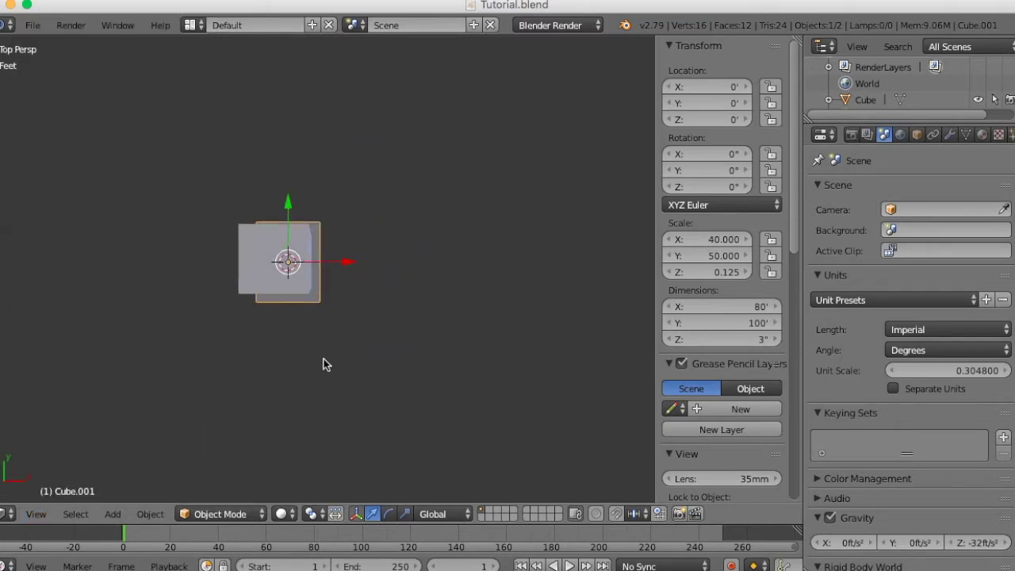
{"action": "left_click", "coordinate": [36, 514]}
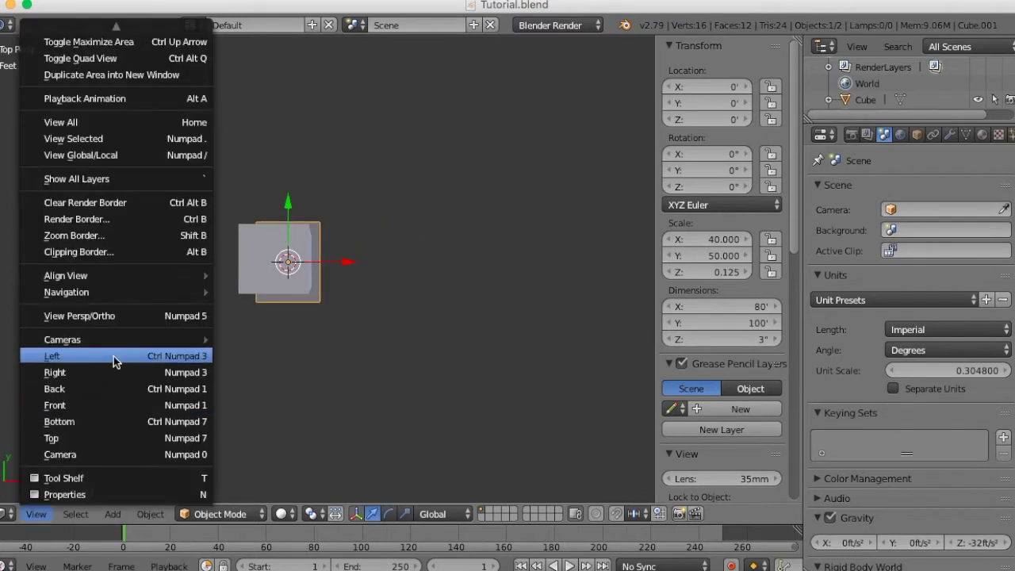
{"action": "left_click", "coordinate": [192, 316]}
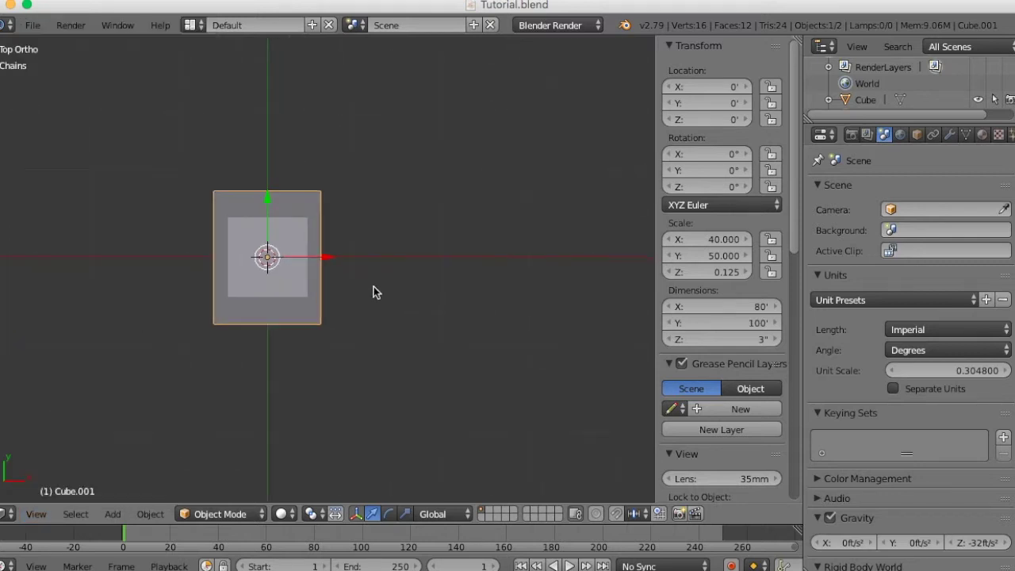
{"action": "key", "text": "z"}
{"action": "scroll", "coordinate": [374, 286], "scroll_direction": "up", "scroll_amount": 4}
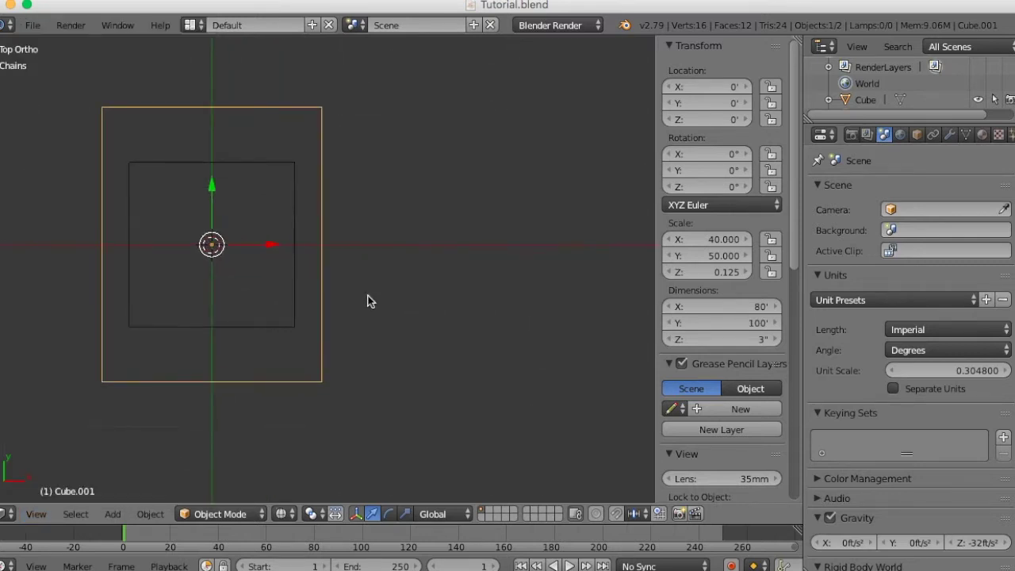
Move the slab along Y to about -19.97 ft, aligning its back edge with the tower's, and return to solid shading
{"action": "middle_click_drag", "start_coordinate": [254, 297], "coordinate": [386, 328], "text": "shift"}
{"action": "left_click_drag", "start_coordinate": [344, 217], "coordinate": [350, 274]}
{"action": "scroll", "coordinate": [420, 270], "scroll_direction": "up", "scroll_amount": 8}
{"action": "scroll", "coordinate": [421, 270], "scroll_direction": "down", "scroll_amount": 4}
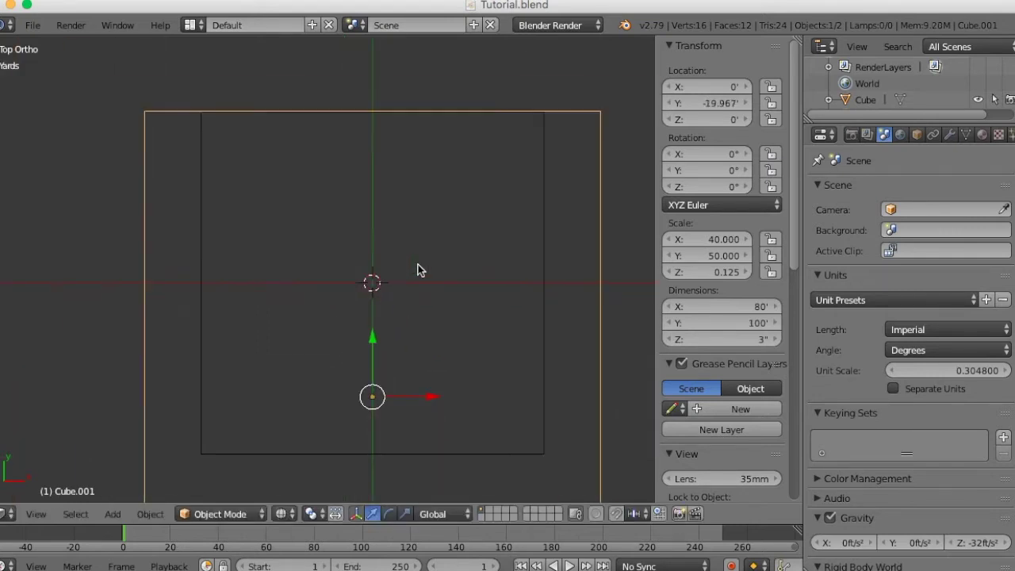
{"action": "scroll", "coordinate": [408, 303], "scroll_direction": "up", "scroll_amount": 6}
{"action": "scroll", "coordinate": [410, 299], "scroll_direction": "down", "scroll_amount": 2}
{"action": "scroll", "coordinate": [410, 299], "scroll_direction": "down", "scroll_amount": 4}
{"action": "scroll", "coordinate": [418, 318], "scroll_direction": "down", "scroll_amount": 3}
{"action": "middle_click_drag", "start_coordinate": [424, 328], "coordinate": [367, 218]}
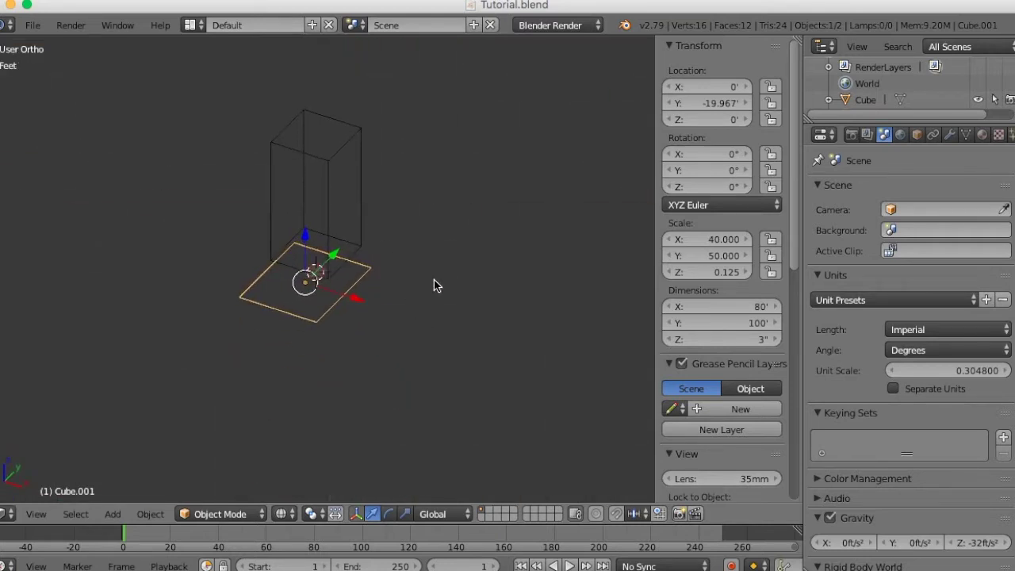
{"action": "key", "text": "z"}
Duplicate the slab upward along Z and set the copy's Z location to 20 ft at the tower's base
{"action": "mouse_move", "coordinate": [434, 280]}
{"action": "middle_mouse_down"}
{"action": "mouse_move", "coordinate": [417, 317]}
{"action": "mouse_move", "coordinate": [385, 274]}
{"action": "mouse_move", "coordinate": [389, 291]}
{"action": "mouse_move", "coordinate": [447, 243]}
{"action": "mouse_move", "coordinate": [460, 302]}
{"action": "mouse_move", "coordinate": [421, 260]}
{"action": "mouse_move", "coordinate": [378, 277]}
{"action": "mouse_move", "coordinate": [433, 292]}
{"action": "mouse_move", "coordinate": [392, 305]}
{"action": "middle_mouse_up"}
{"action": "scroll", "coordinate": [393, 298], "scroll_direction": "up", "scroll_amount": 3}
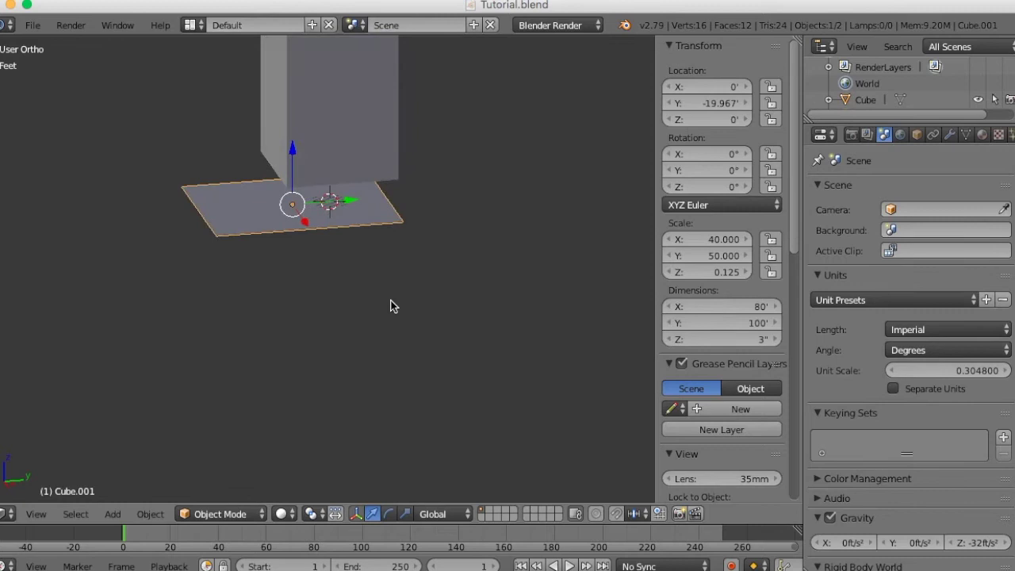
{"action": "key", "text": "shift+d"}
{"action": "key", "text": "z"}
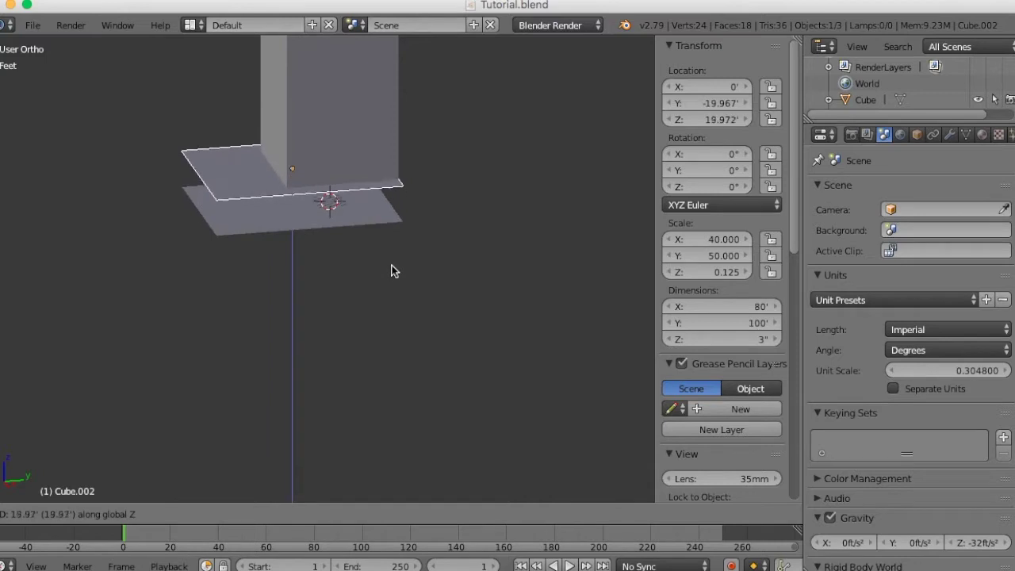
{"action": "left_click", "coordinate": [391, 270]}
{"action": "left_click", "coordinate": [706, 119]}
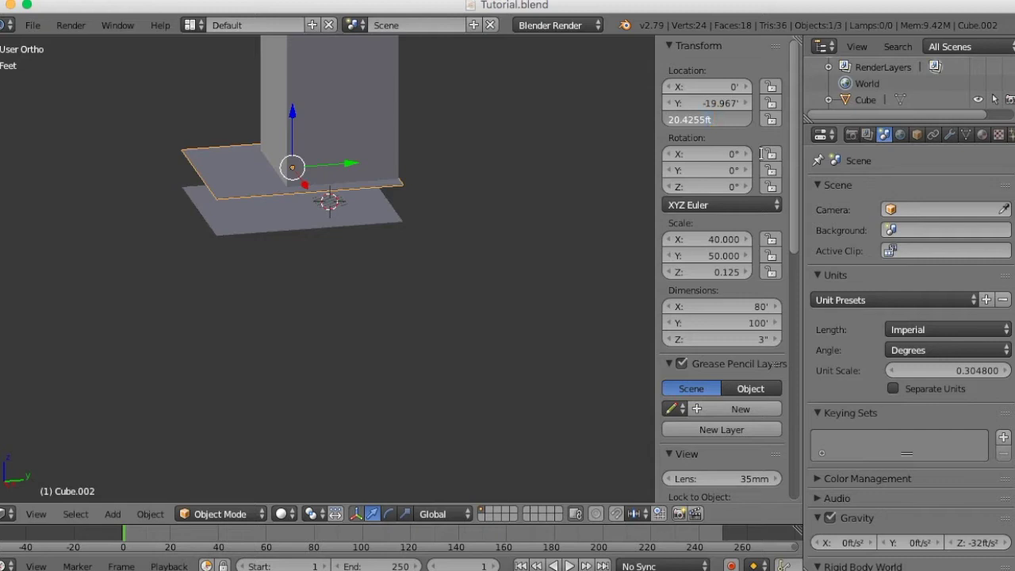
{"action": "key", "text": "BackSpace"}
{"action": "key", "text": "BackSpace"}
{"action": "key", "text": "BackSpace"}
{"action": "key", "text": "BackSpace"}
{"action": "key", "text": "BackSpace"}
{"action": "key", "text": "Return"}
Duplicate the ground-level slab downward along Z and set the copy's Z location to -10 ft
{"action": "middle_click_drag", "start_coordinate": [290, 261], "coordinate": [292, 222]}
{"action": "right_click", "coordinate": [266, 209]}
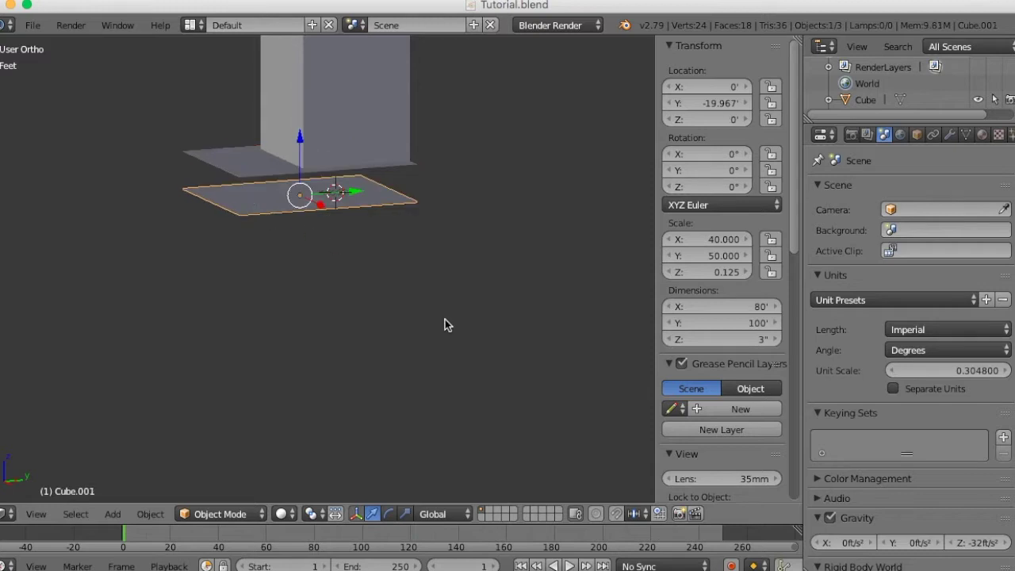
{"action": "key", "text": "shift+d"}
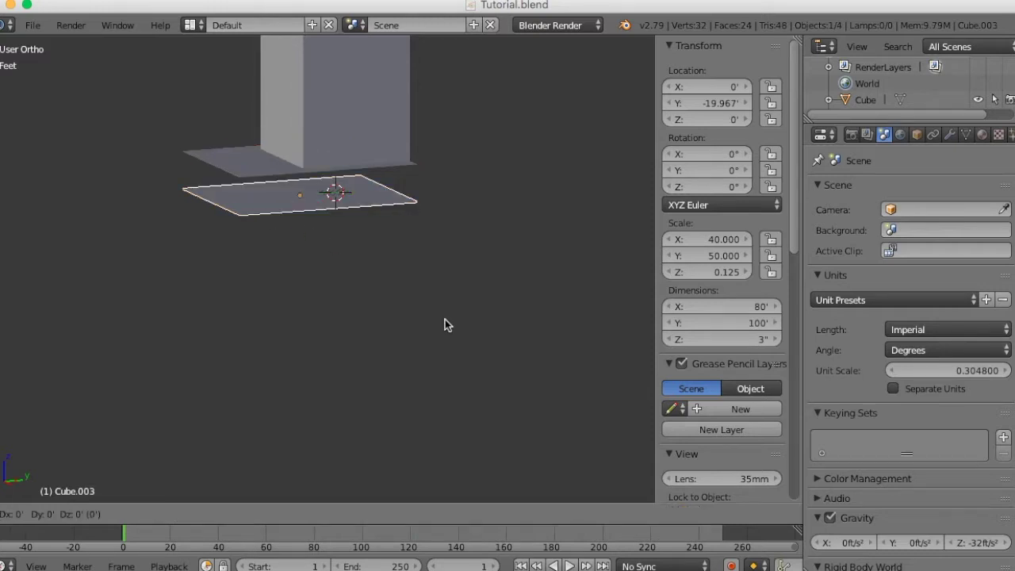
{"action": "key", "text": "z"}
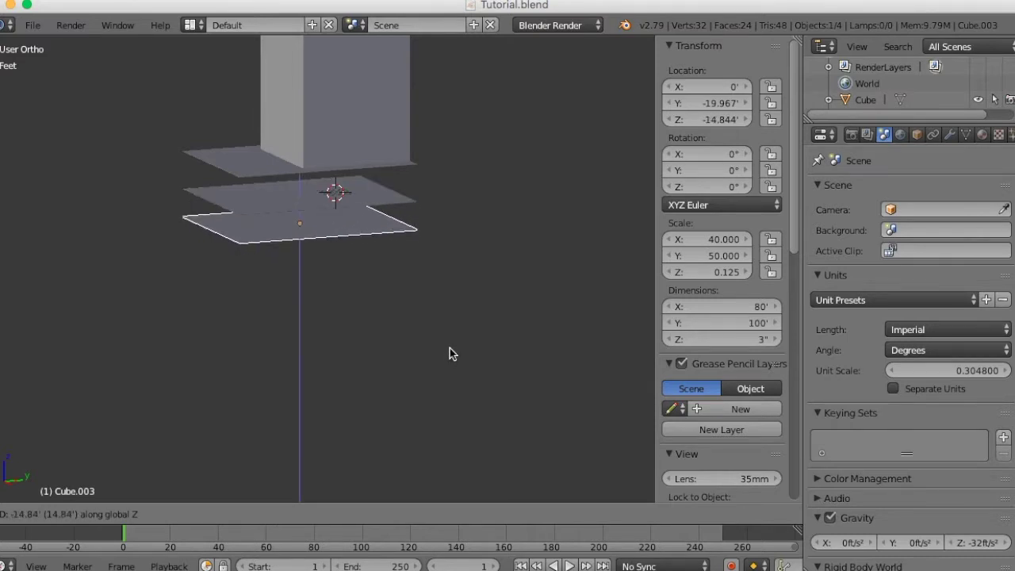
{"action": "left_click", "coordinate": [450, 348]}
{"action": "left_click", "coordinate": [711, 119]}
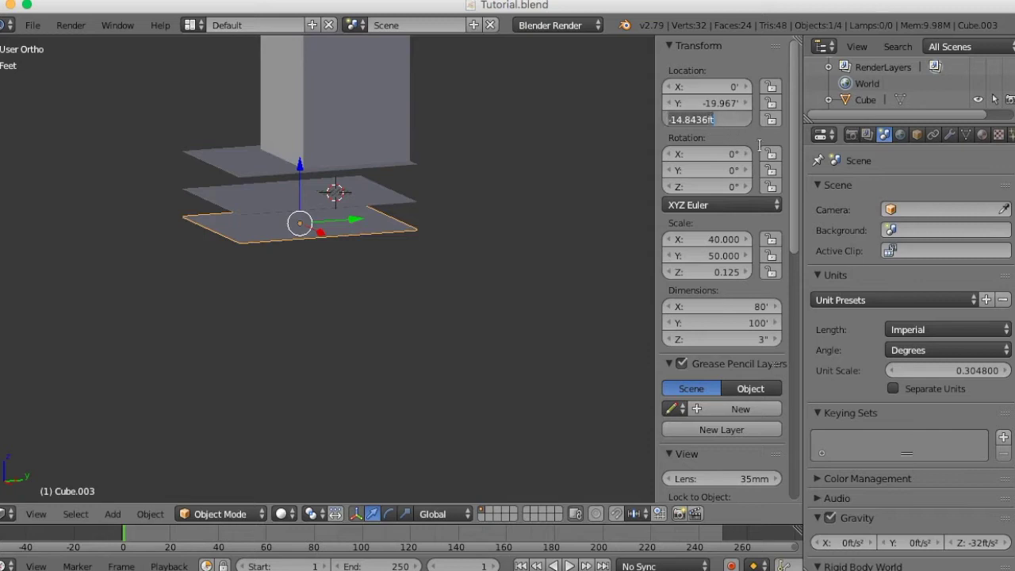
{"action": "key", "text": "Right"}
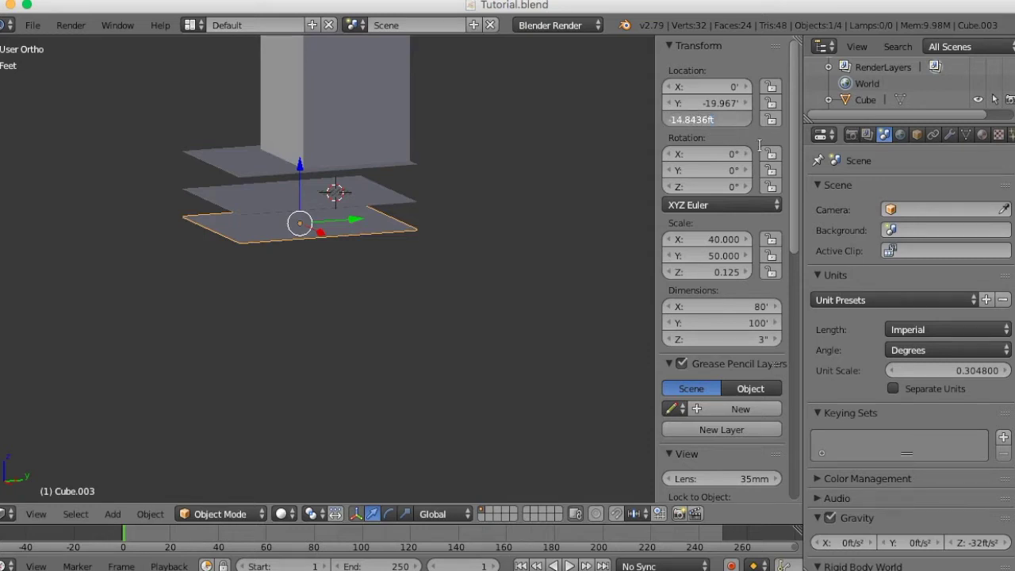
{"action": "key", "text": "BackSpace"}
{"action": "key", "text": "BackSpace"}
{"action": "key", "text": "Return"}
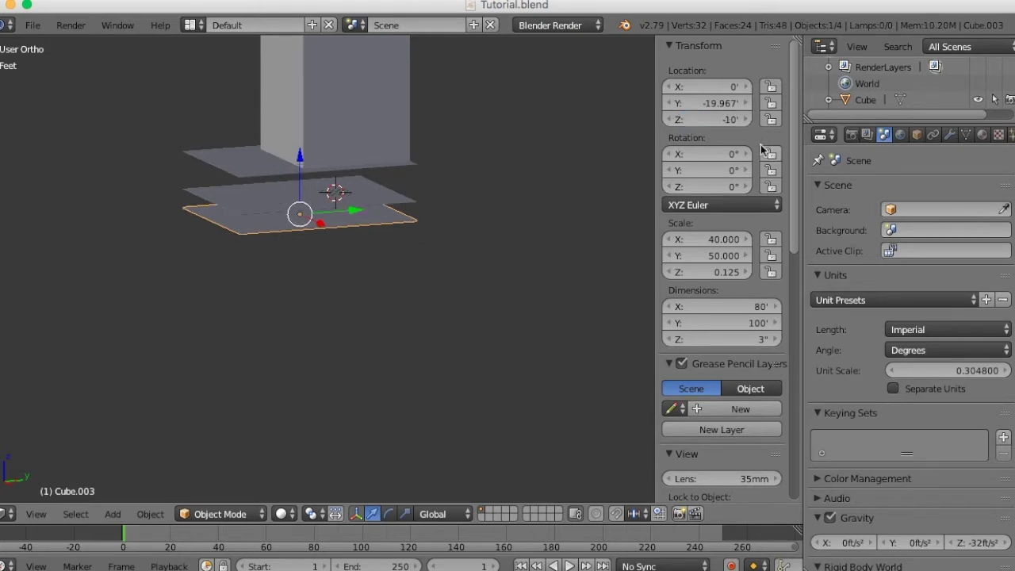
Select all three floor slabs and apply their rotation and scale
{"action": "middle_click_drag", "start_coordinate": [397, 198], "coordinate": [293, 203]}
{"action": "scroll", "coordinate": [322, 199], "scroll_direction": "up", "scroll_amount": 3}
{"action": "middle_click_drag", "start_coordinate": [358, 220], "coordinate": [314, 249]}
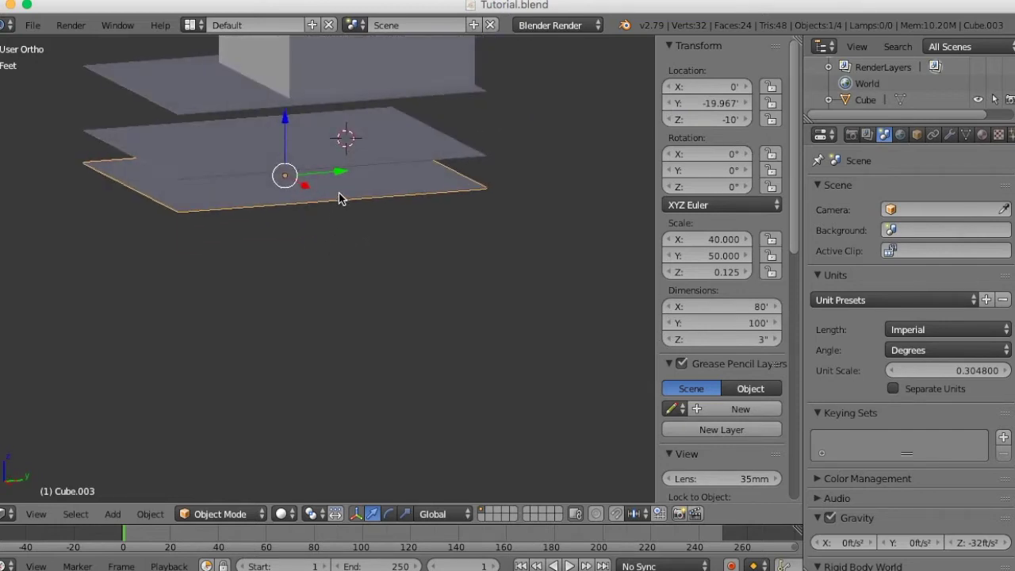
{"action": "middle_click_drag", "start_coordinate": [341, 195], "coordinate": [367, 229]}
{"action": "right_click", "coordinate": [404, 127]}
{"action": "middle_click_drag", "start_coordinate": [394, 185], "coordinate": [426, 221]}
{"action": "right_click", "coordinate": [234, 136]}
{"action": "middle_click_drag", "start_coordinate": [234, 136], "coordinate": [308, 199]}
{"action": "right_click", "coordinate": [294, 197], "text": "shift"}
{"action": "right_click", "coordinate": [296, 230], "text": "shift"}
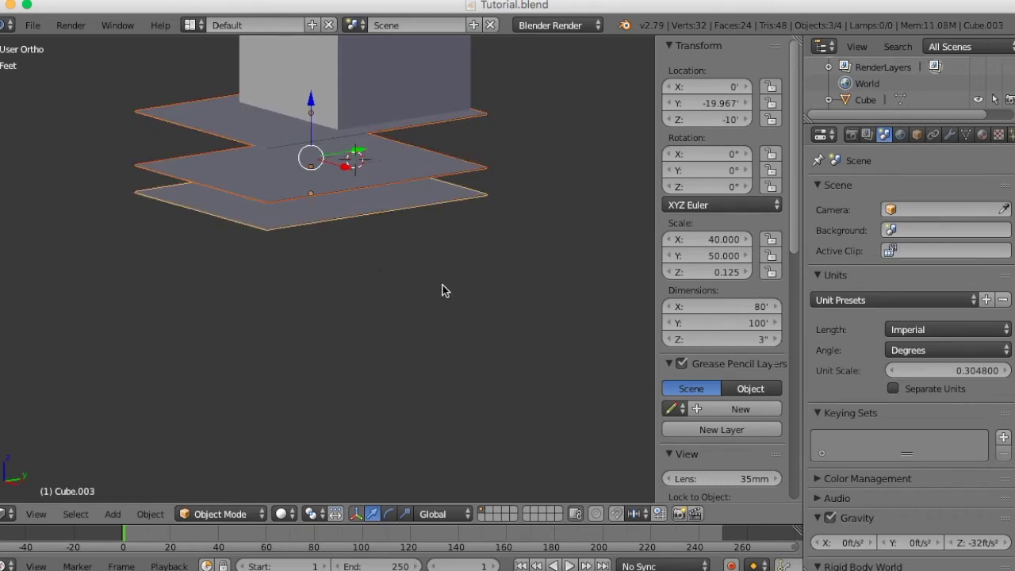
{"action": "key", "text": "ctrl+a"}
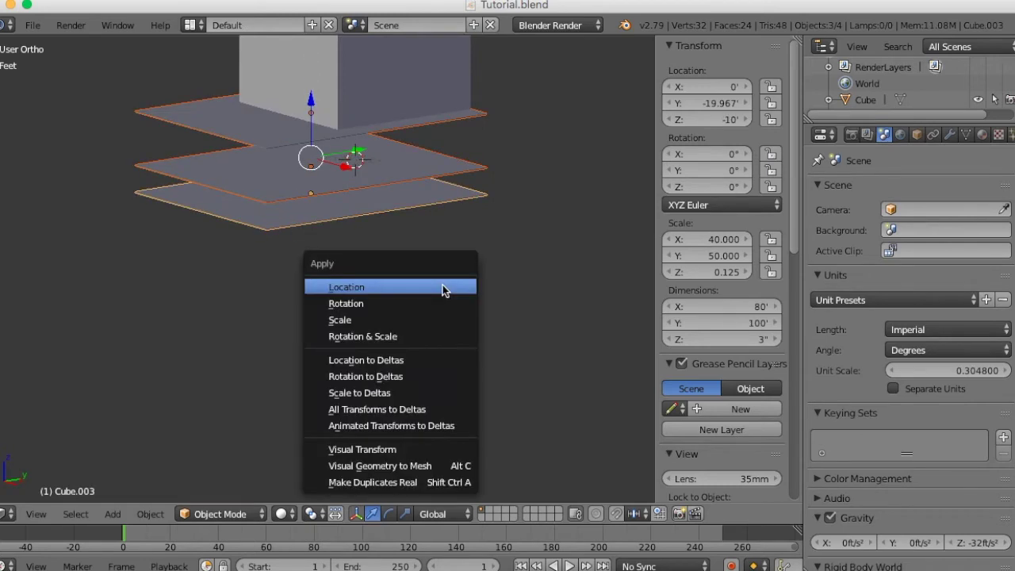
{"action": "left_click", "coordinate": [429, 336]}
Move the ground-level slab and the slab below it to the second layer
{"action": "mouse_move", "coordinate": [397, 294]}
{"action": "middle_mouse_down"}
{"action": "mouse_move", "coordinate": [423, 304]}
{"action": "mouse_move", "coordinate": [398, 299]}
{"action": "middle_mouse_up"}
{"action": "right_click", "coordinate": [276, 206]}
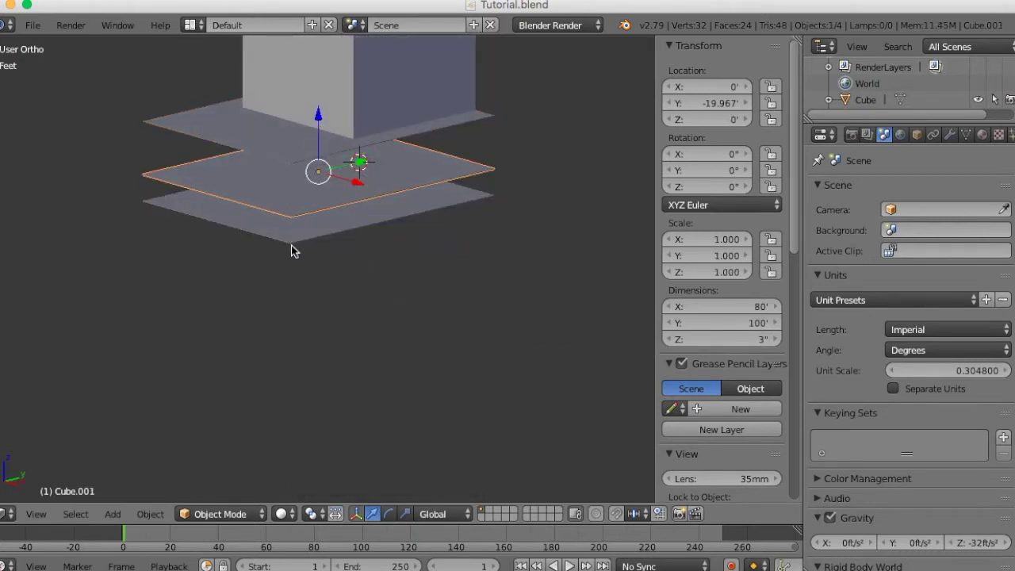
{"action": "right_click", "coordinate": [288, 232], "text": "shift"}
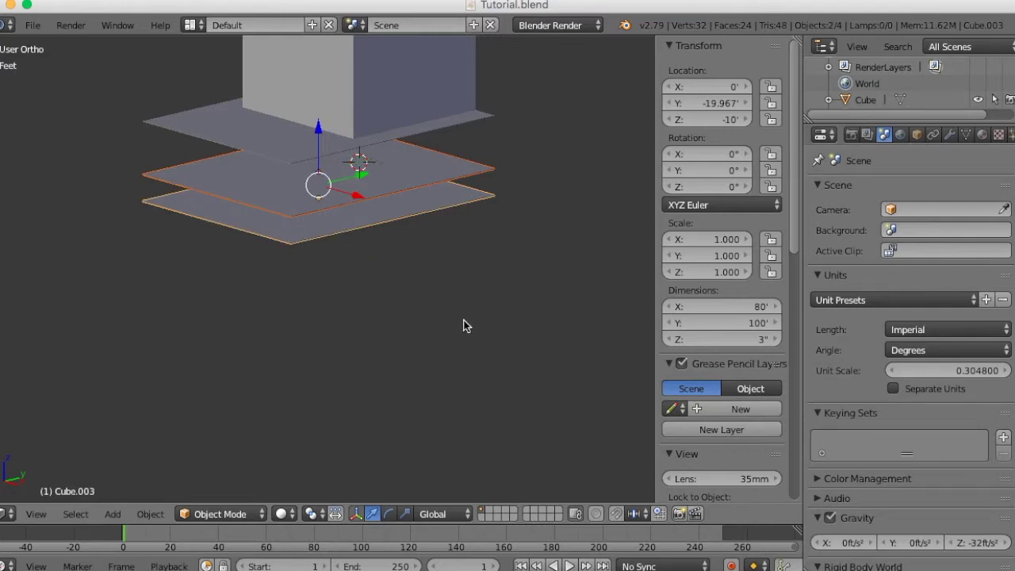
{"action": "key", "text": "m"}
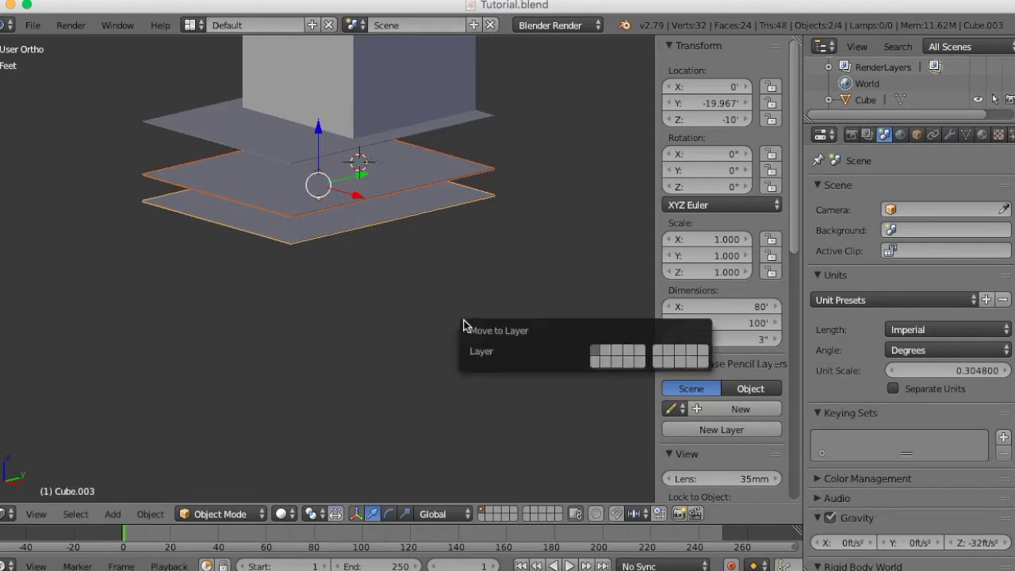
{"action": "left_click", "coordinate": [604, 354]}
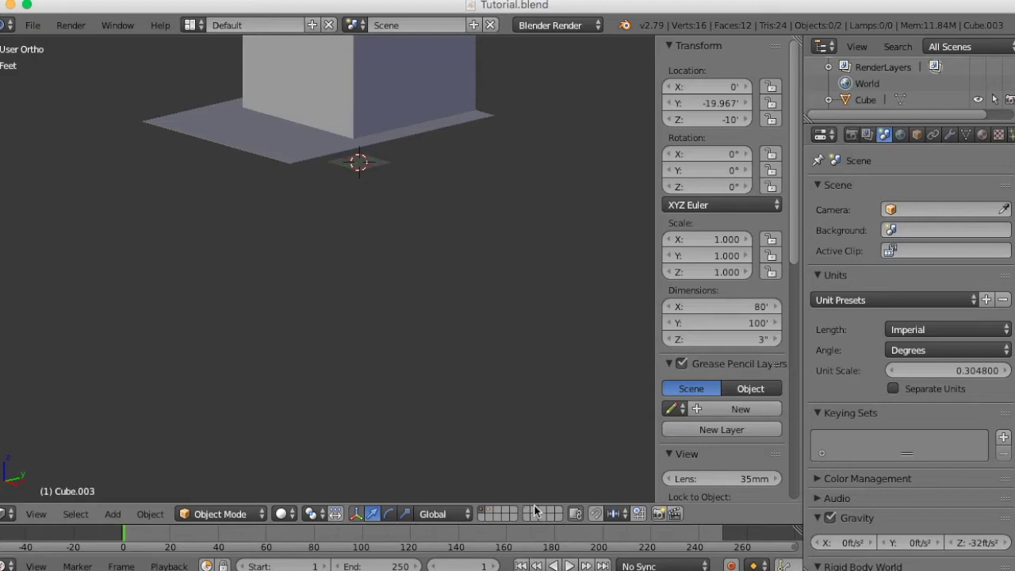
Show only the second layer and select the ground-level slab
{"action": "left_click", "coordinate": [490, 511]}
{"action": "middle_click_drag", "start_coordinate": [302, 273], "coordinate": [347, 295]}
{"action": "scroll", "coordinate": [348, 276], "scroll_direction": "up", "scroll_amount": 3}
{"action": "right_click", "coordinate": [297, 105]}
{"action": "scroll", "coordinate": [334, 229], "scroll_direction": "down", "scroll_amount": 3}
{"action": "middle_click_drag", "start_coordinate": [334, 229], "coordinate": [361, 271]}
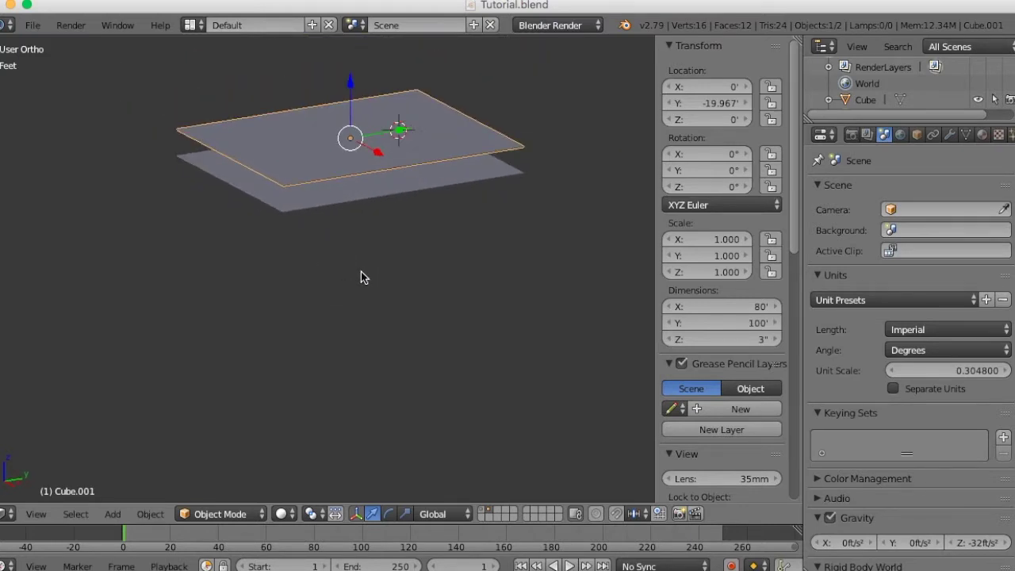
Add a cube mesh and move it along Y to about -76.7 ft, just outside the slabs' edge
{"action": "key", "text": "shift+a"}
{"action": "mouse_move", "coordinate": [361, 274]}
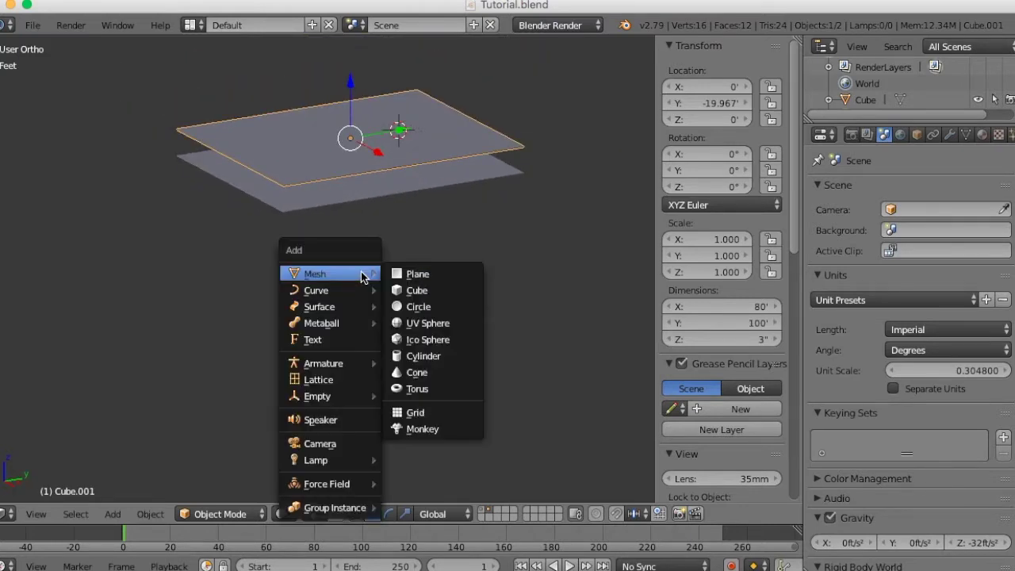
{"action": "left_click", "coordinate": [442, 291]}
{"action": "left_click_drag", "start_coordinate": [456, 128], "coordinate": [277, 193]}
{"action": "scroll", "coordinate": [282, 194], "scroll_direction": "up", "scroll_amount": 5}
{"action": "middle_click_drag", "start_coordinate": [283, 194], "coordinate": [311, 227]}
{"action": "scroll", "coordinate": [321, 216], "scroll_direction": "up", "scroll_amount": 2}
{"action": "scroll", "coordinate": [322, 215], "scroll_direction": "down", "scroll_amount": 1}
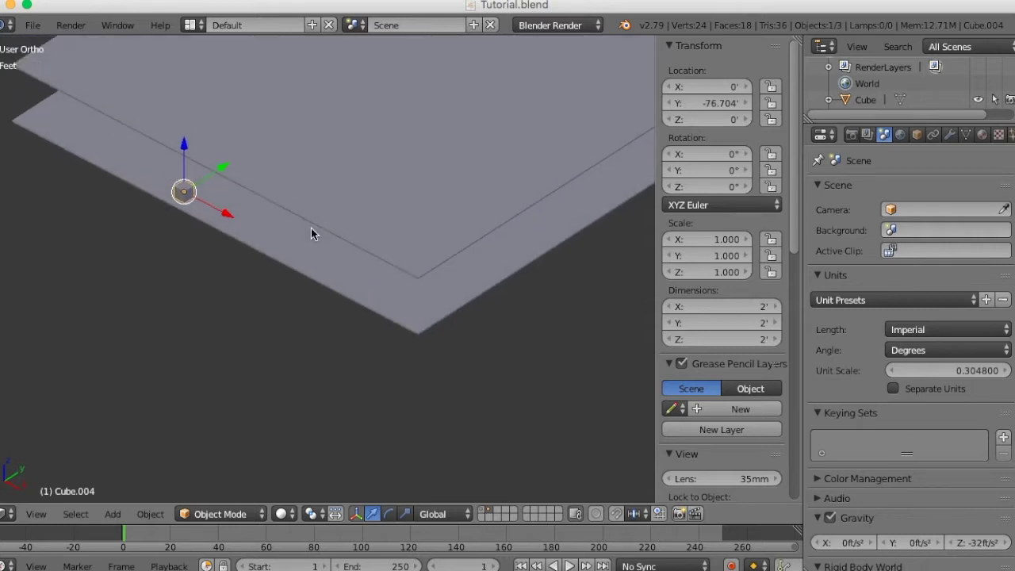
Set the new cube's Y dimension to 5 inches and its X dimension to 80 ft
{"action": "left_click", "coordinate": [737, 325]}
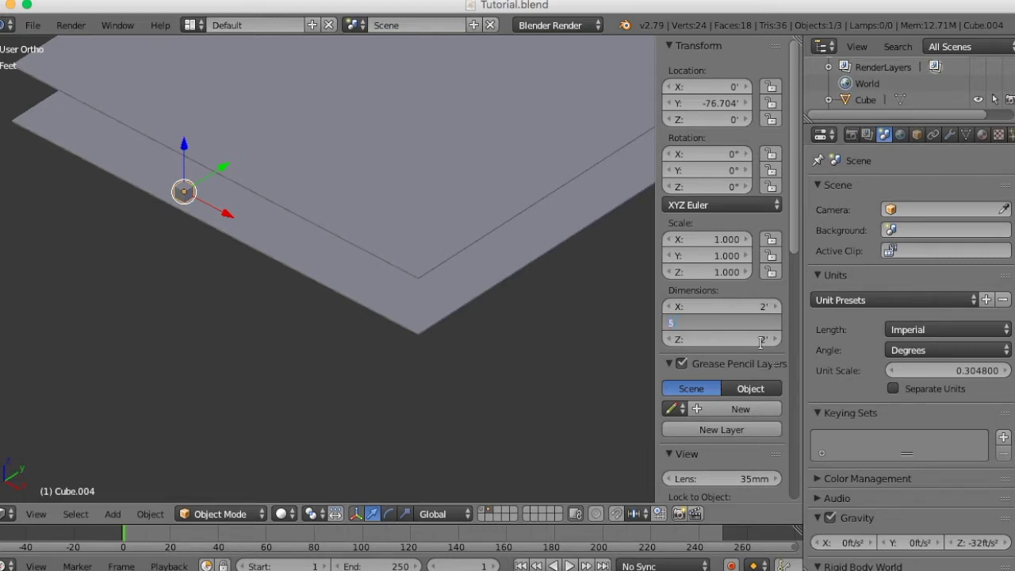
{"action": "key", "text": "Return"}
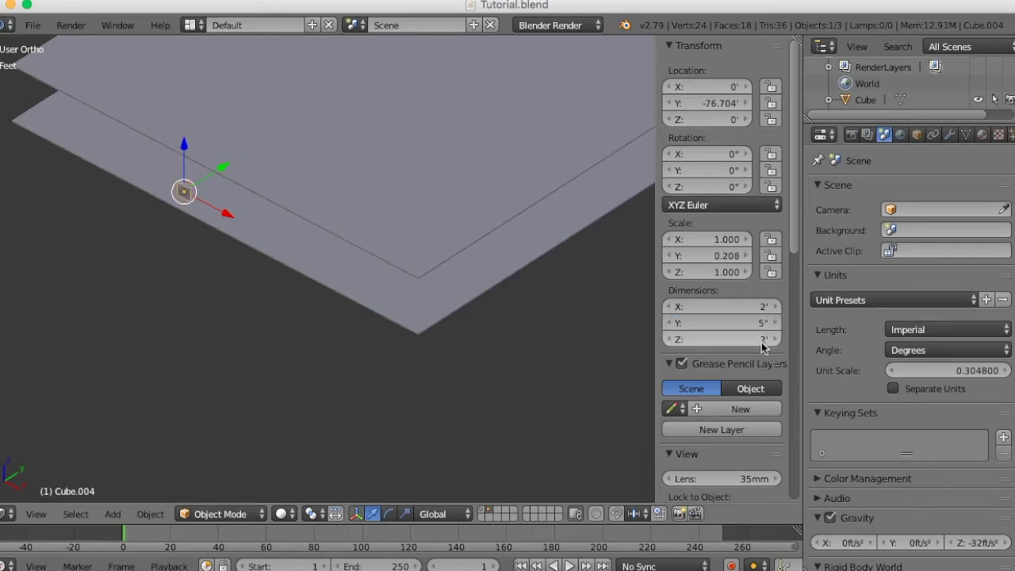
{"action": "middle_click_drag", "start_coordinate": [331, 281], "coordinate": [355, 281]}
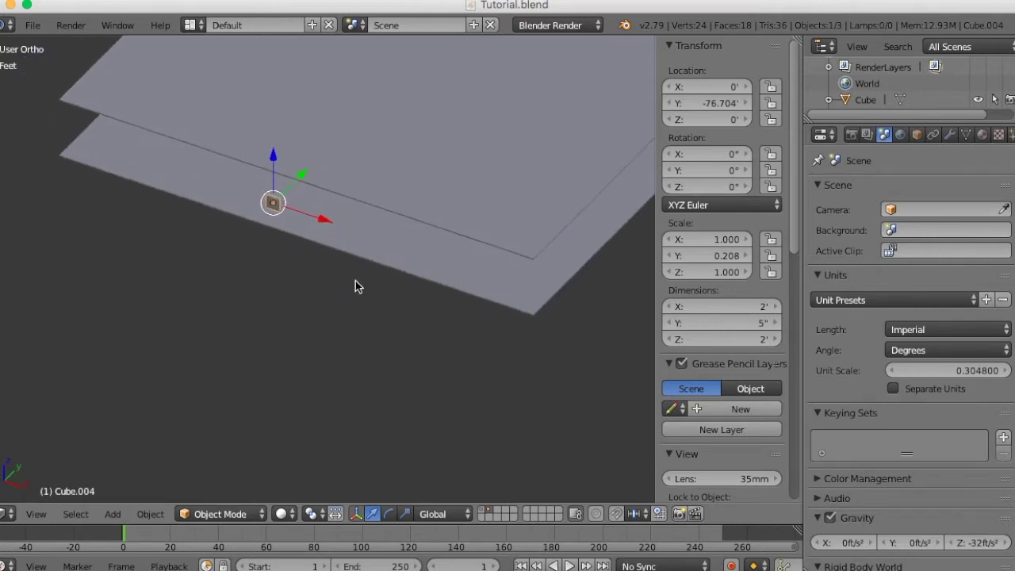
{"action": "left_click", "coordinate": [706, 239]}
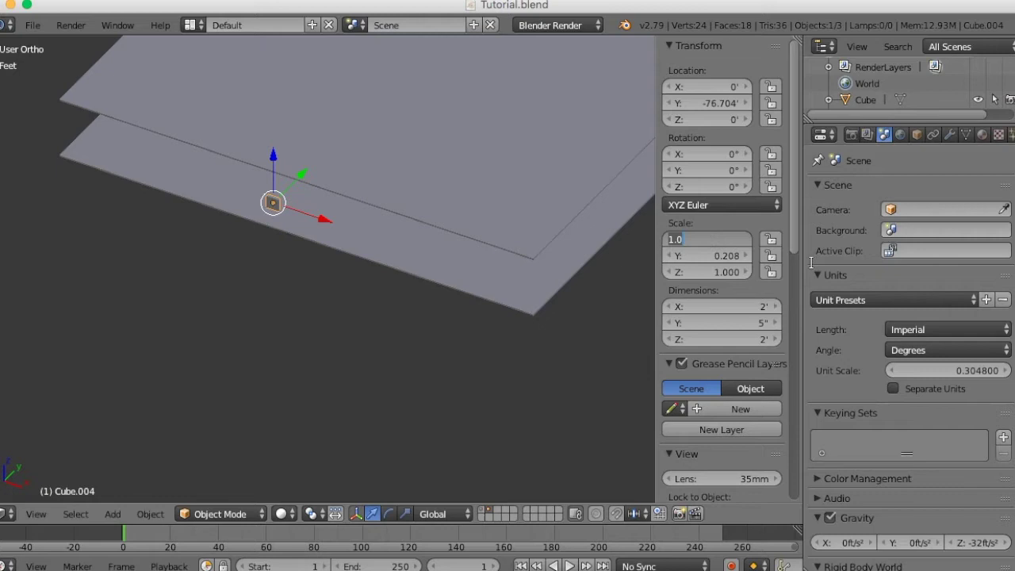
{"action": "key", "text": "Return"}
{"action": "left_click", "coordinate": [742, 307]}
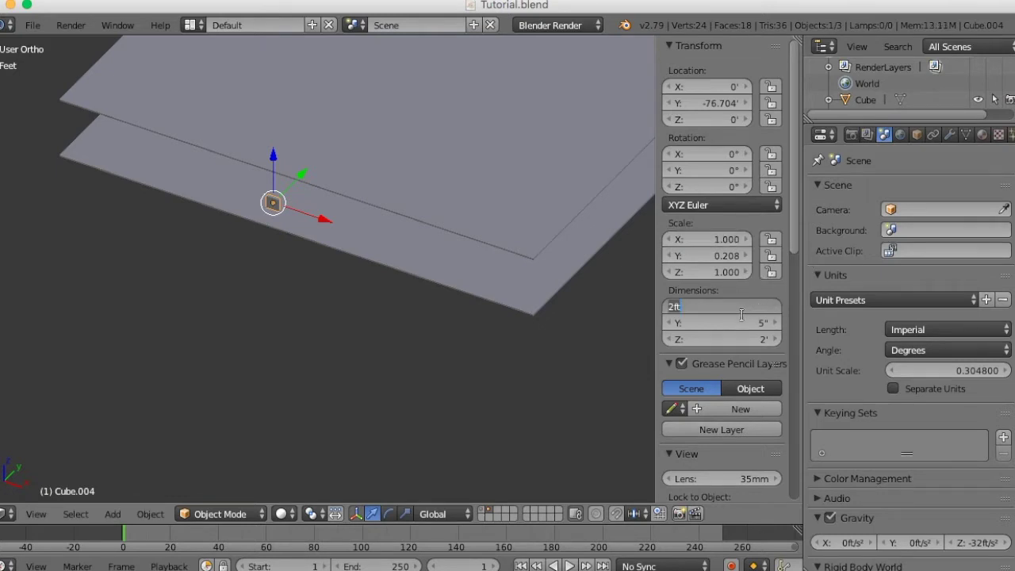
{"action": "left_click", "coordinate": [677, 311]}
{"action": "key", "text": "Return"}
Set the thin wall's Z dimension to 10 ft
{"action": "middle_click_drag", "start_coordinate": [526, 301], "coordinate": [544, 288]}
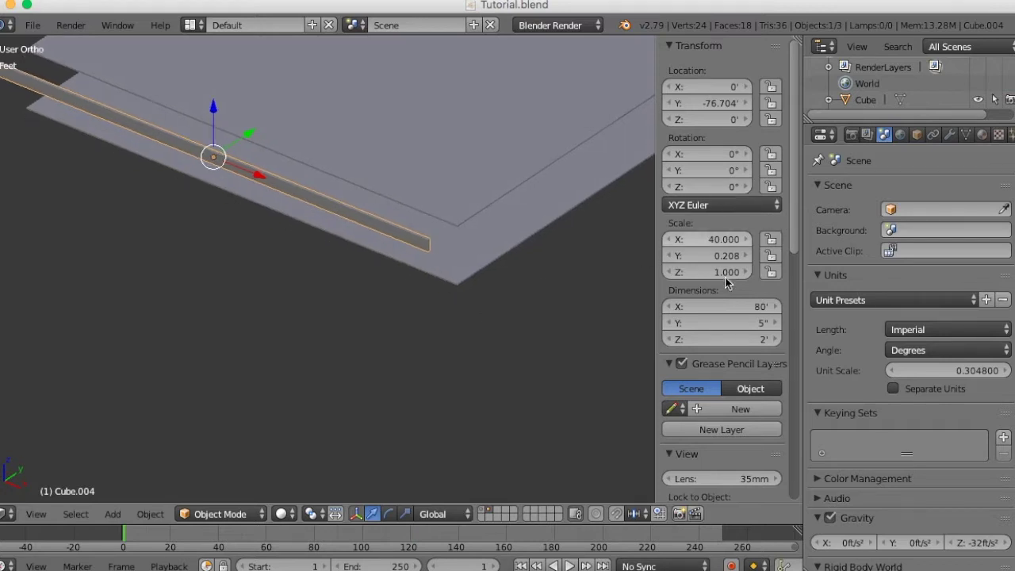
{"action": "left_click", "coordinate": [718, 339]}
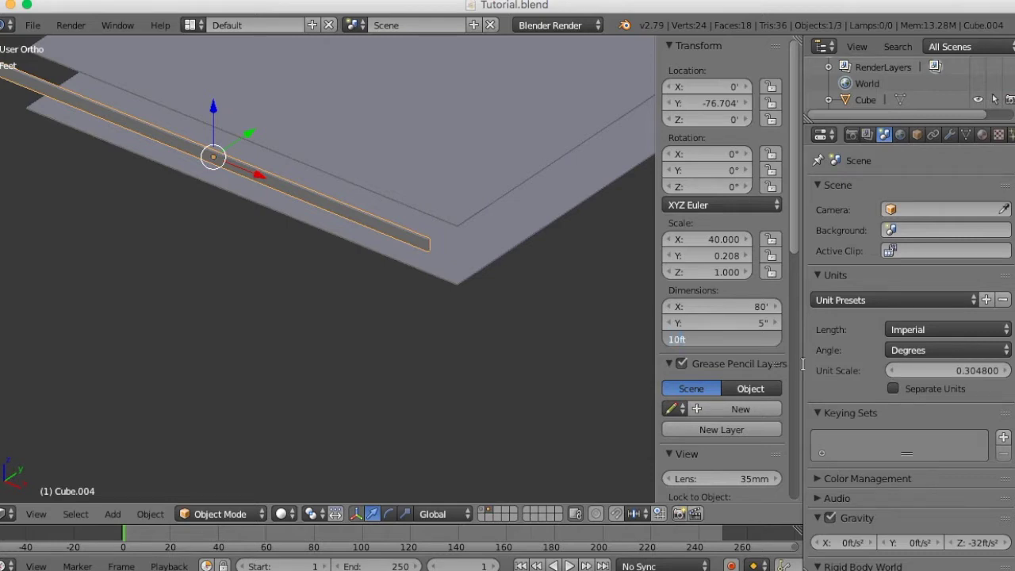
{"action": "key", "text": "Return"}
{"action": "middle_click_drag", "start_coordinate": [504, 329], "coordinate": [403, 330]}
{"action": "scroll", "coordinate": [427, 287], "scroll_direction": "down", "scroll_amount": 4}
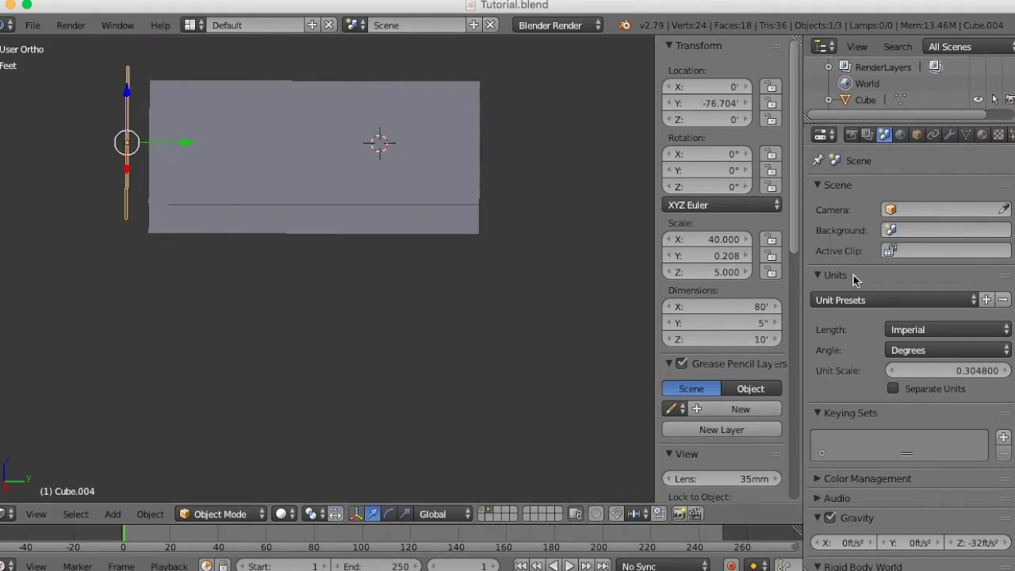
Move the wall along Y to the slabs' edge and set its Y location to -70 ft
{"action": "middle_click_drag", "start_coordinate": [347, 199], "coordinate": [368, 201]}
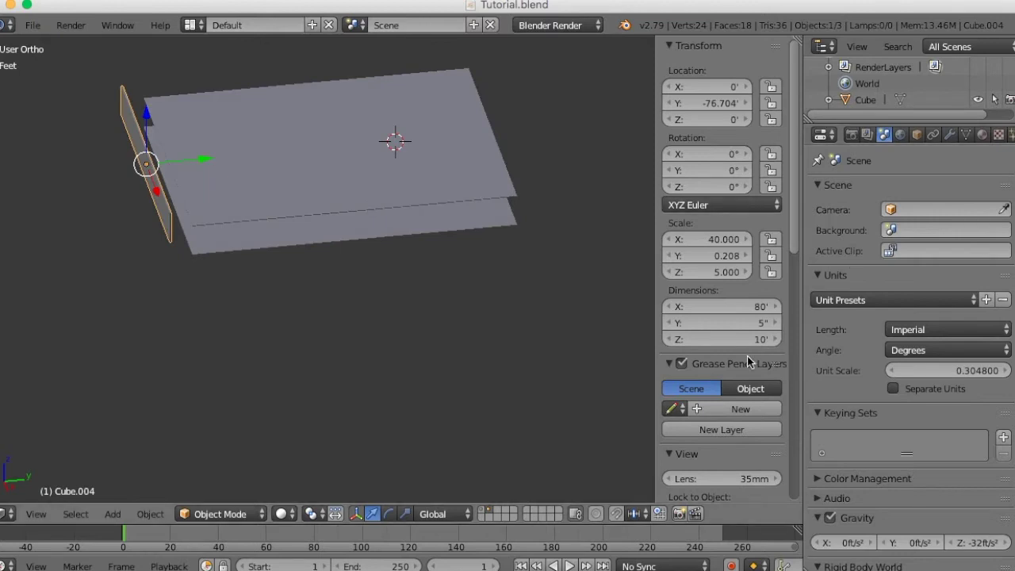
{"action": "scroll", "coordinate": [748, 356], "scroll_direction": "down", "scroll_amount": 5}
{"action": "scroll", "coordinate": [747, 356], "scroll_direction": "up", "scroll_amount": 5}
{"action": "left_click_drag", "start_coordinate": [200, 161], "coordinate": [220, 171]}
{"action": "middle_click_drag", "start_coordinate": [290, 191], "coordinate": [249, 191]}
{"action": "scroll", "coordinate": [249, 192], "scroll_direction": "up", "scroll_amount": 2}
{"action": "left_click", "coordinate": [721, 103]}
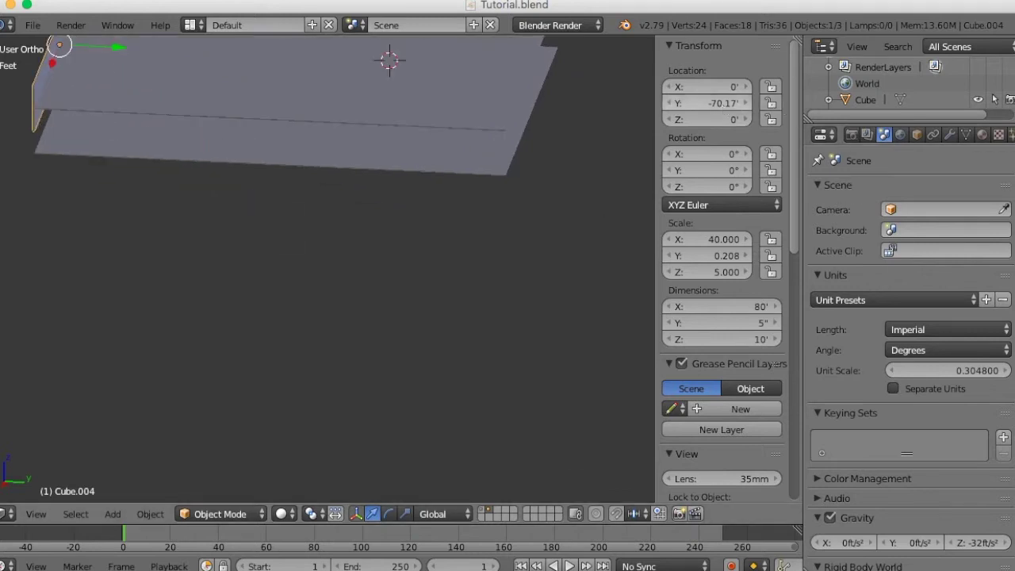
{"action": "key", "text": "End"}
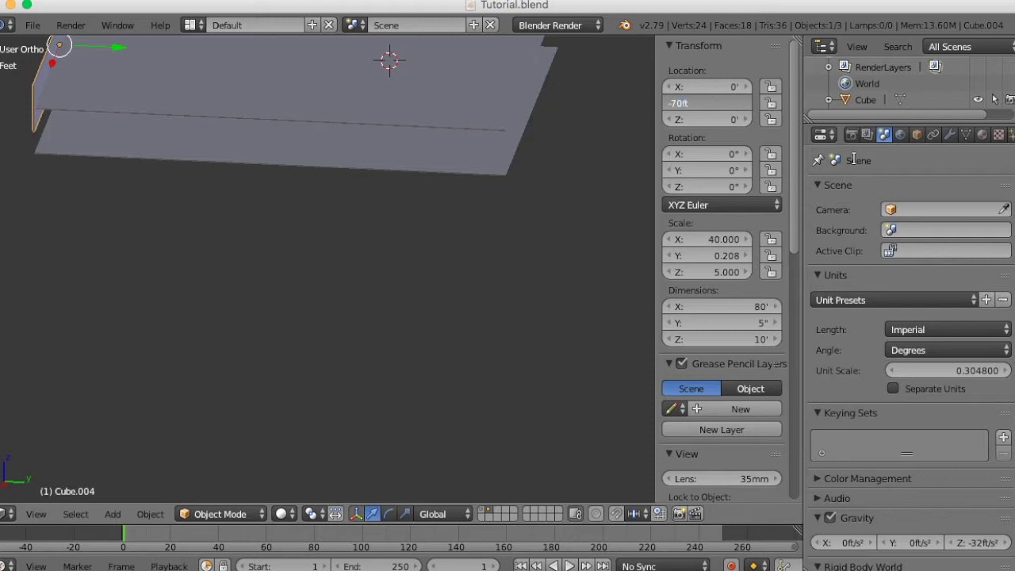
{"action": "key", "text": "Return"}
Display the wall and slabs in right orthographic view with wireframe shading
{"action": "middle_click_drag", "start_coordinate": [476, 178], "coordinate": [615, 200]}
{"action": "scroll", "coordinate": [615, 200], "scroll_direction": "down", "scroll_amount": 5}
{"action": "middle_click_drag", "start_coordinate": [451, 265], "coordinate": [487, 275]}
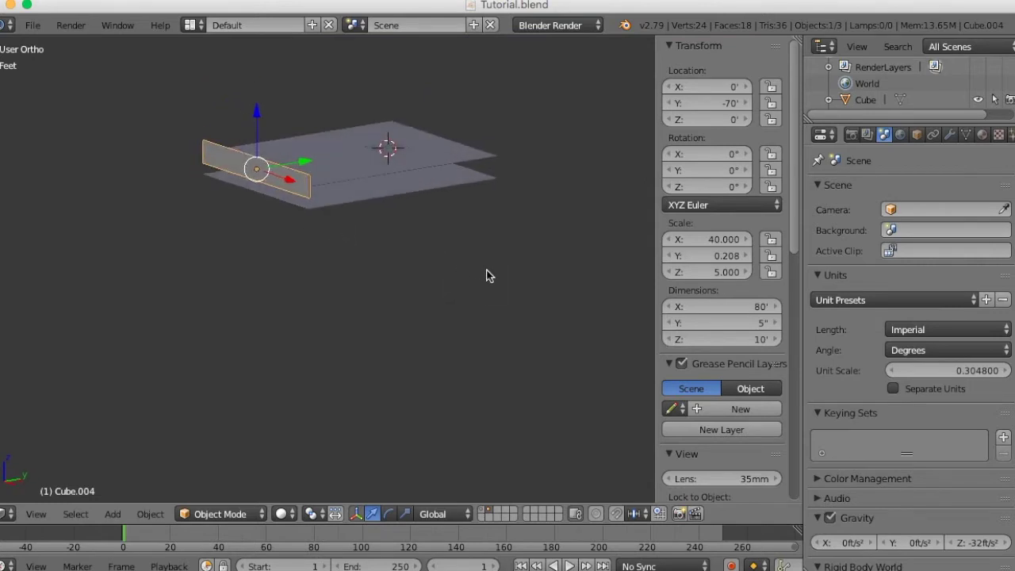
{"action": "left_click", "coordinate": [41, 514]}
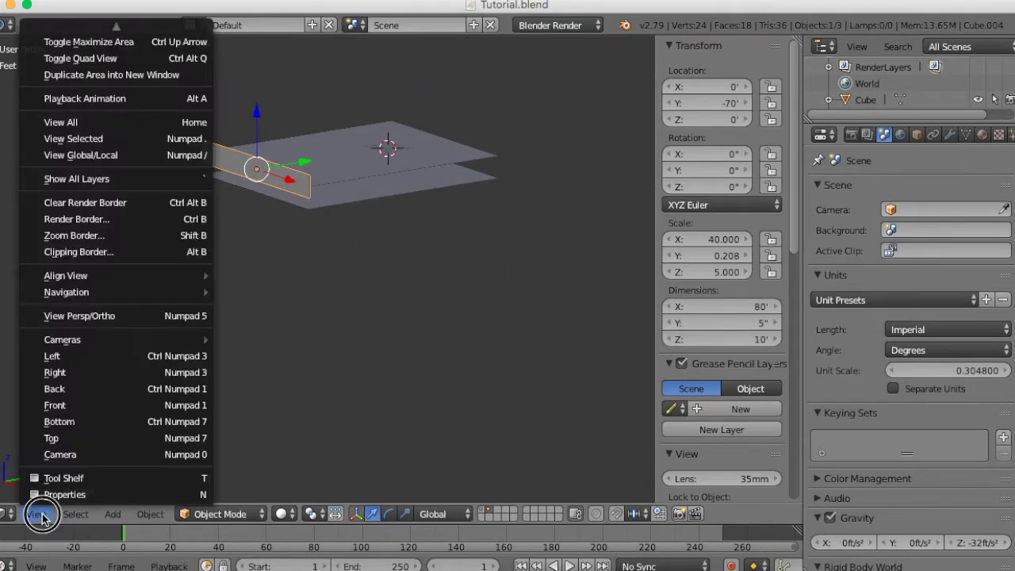
{"action": "left_click", "coordinate": [109, 406]}
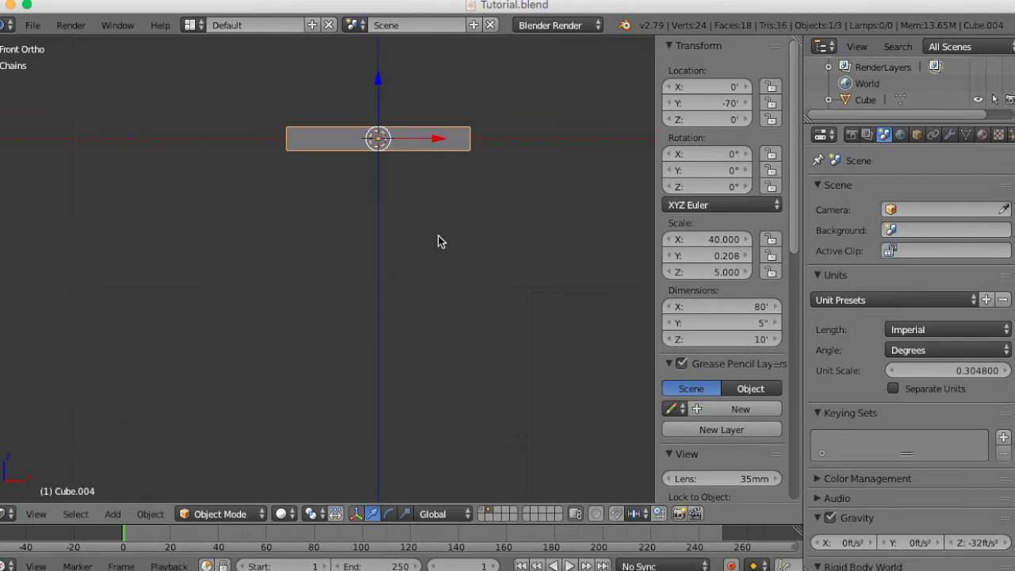
{"action": "middle_click_drag", "start_coordinate": [439, 240], "coordinate": [309, 290]}
{"action": "left_click", "coordinate": [36, 514]}
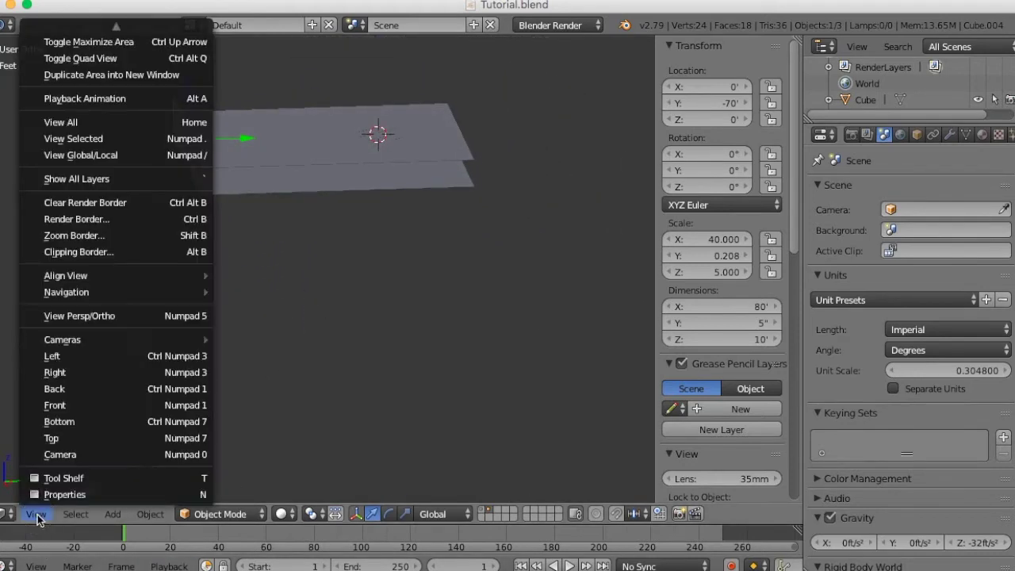
{"action": "left_click", "coordinate": [115, 371]}
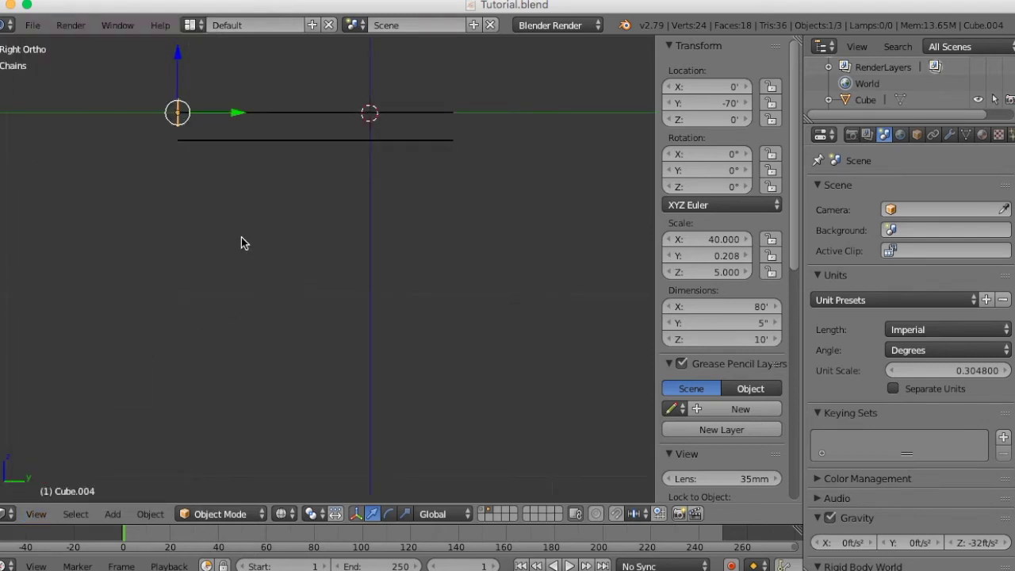
{"action": "middle_click_drag", "start_coordinate": [231, 230], "coordinate": [344, 333], "text": "shift"}
{"action": "scroll", "coordinate": [344, 333], "scroll_direction": "up", "scroll_amount": 7}
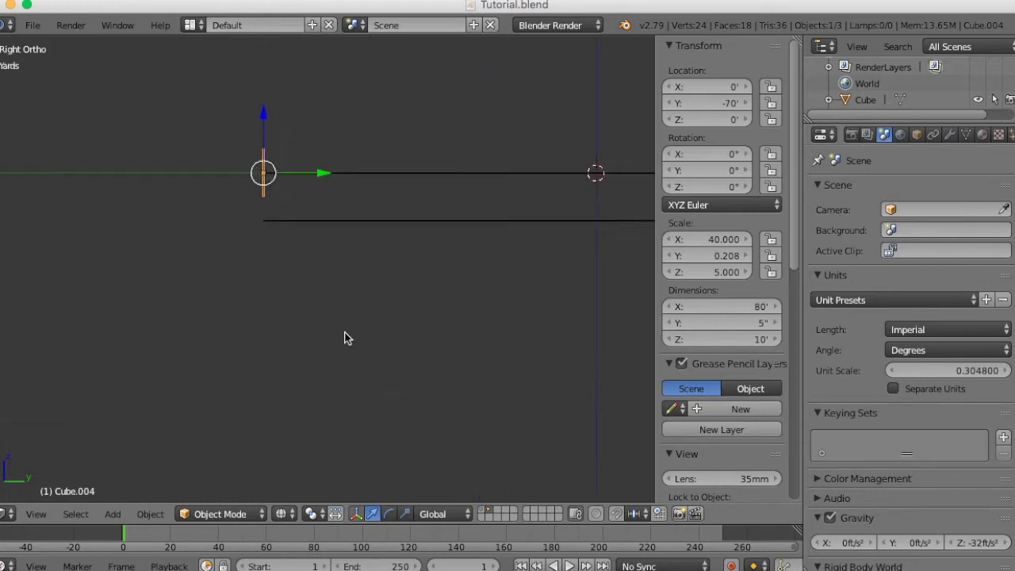
Lower the wall between the two slabs and set its Z location to -5 ft
{"action": "middle_click_drag", "start_coordinate": [299, 239], "coordinate": [406, 368], "text": "shift"}
{"action": "left_click_drag", "start_coordinate": [313, 192], "coordinate": [310, 238]}
{"action": "left_click", "coordinate": [721, 119]}
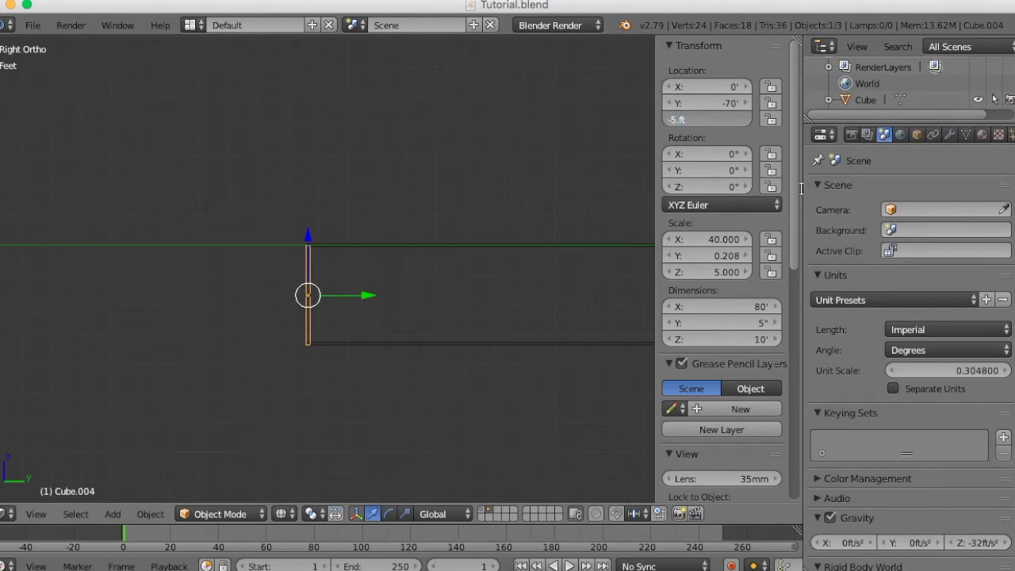
{"action": "key", "text": "Return"}
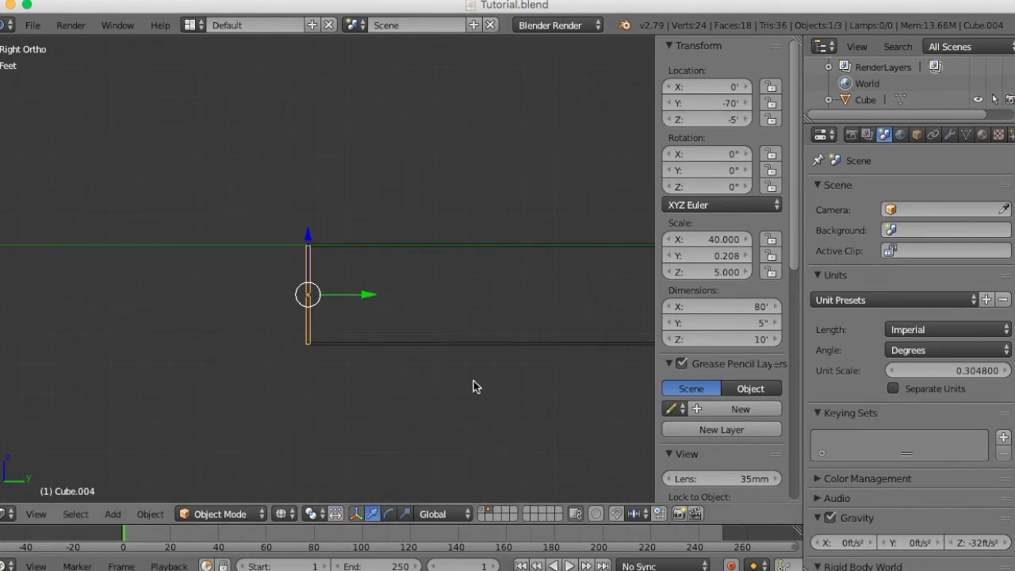
Return to solid shading in an angled view and widen the 3D viewport
{"action": "mouse_move", "coordinate": [472, 381]}
{"action": "middle_mouse_down"}
{"action": "mouse_move", "coordinate": [386, 389]}
{"action": "mouse_move", "coordinate": [480, 421]}
{"action": "mouse_move", "coordinate": [484, 434]}
{"action": "mouse_move", "coordinate": [531, 421]}
{"action": "mouse_move", "coordinate": [481, 407]}
{"action": "mouse_move", "coordinate": [487, 418]}
{"action": "mouse_move", "coordinate": [426, 367]}
{"action": "mouse_move", "coordinate": [507, 409]}
{"action": "mouse_move", "coordinate": [449, 356]}
{"action": "mouse_move", "coordinate": [528, 362]}
{"action": "mouse_move", "coordinate": [499, 338]}
{"action": "mouse_move", "coordinate": [429, 388]}
{"action": "mouse_move", "coordinate": [499, 413]}
{"action": "mouse_move", "coordinate": [480, 413]}
{"action": "middle_mouse_up"}
{"action": "key", "text": "z"}
{"action": "scroll", "coordinate": [446, 383], "scroll_direction": "down", "scroll_amount": 5}
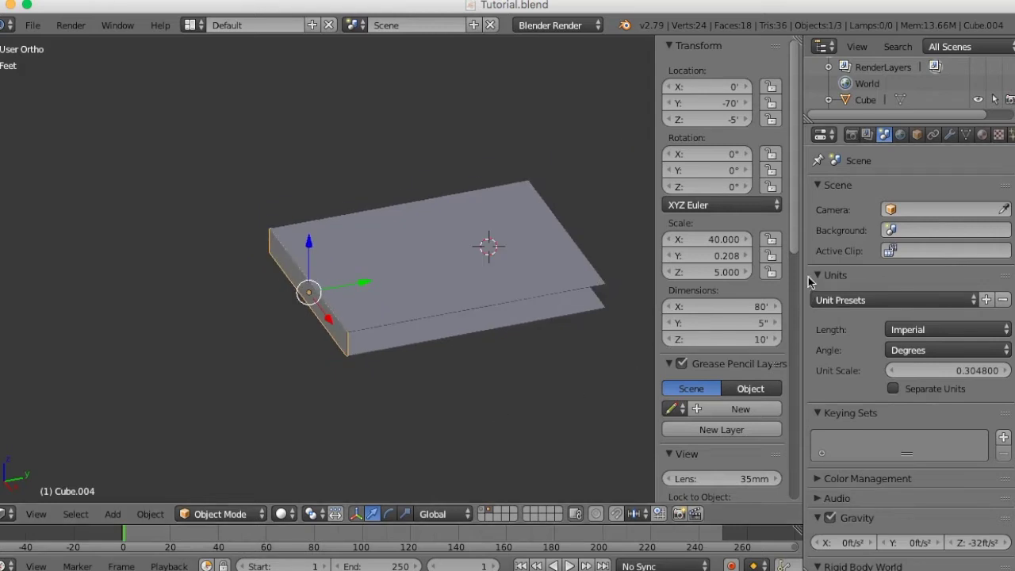
{"action": "left_click_drag", "start_coordinate": [803, 276], "coordinate": [945, 282]}
{"action": "middle_click_drag", "start_coordinate": [657, 362], "coordinate": [527, 376], "text": "shift"}
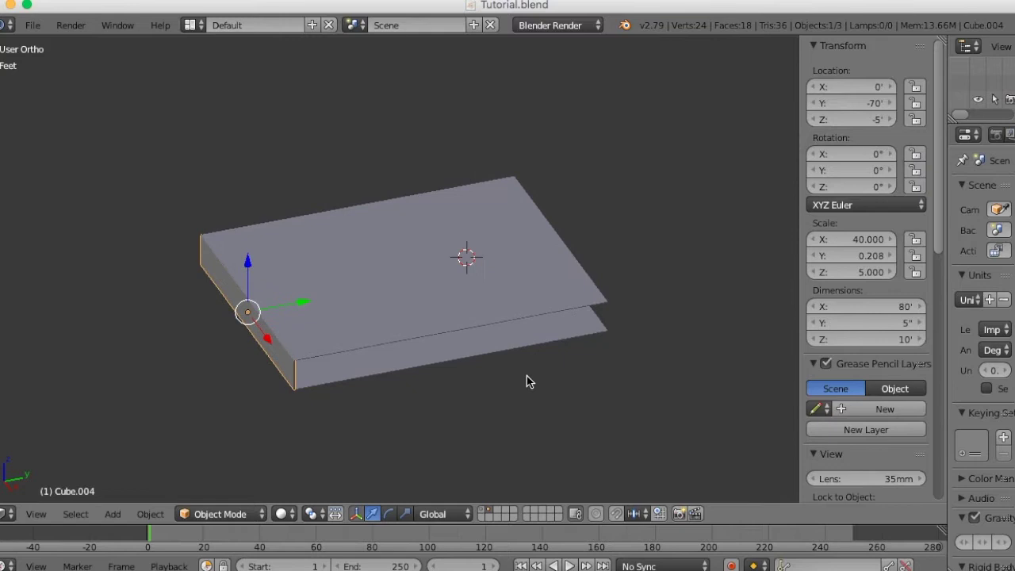
Duplicate the wall and move the copy about 101 ft along Y to the slabs' opposite edge
{"action": "key", "text": "shift+d"}
{"action": "key", "text": "y"}
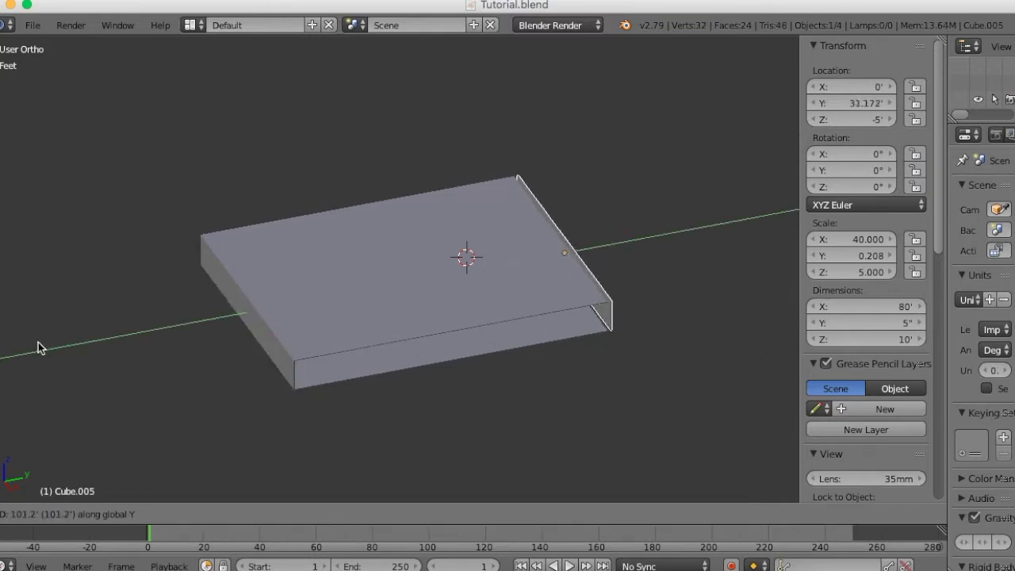
{"action": "left_click", "coordinate": [39, 343]}
{"action": "middle_click_drag", "start_coordinate": [318, 370], "coordinate": [479, 386]}
{"action": "middle_click_drag", "start_coordinate": [426, 412], "coordinate": [377, 333]}
Open the wall at Y -70 ft for mesh editing in wireframe, with nothing selected and vertex selection active
{"action": "right_click", "coordinate": [441, 281]}
{"action": "middle_click_drag", "start_coordinate": [267, 326], "coordinate": [316, 339]}
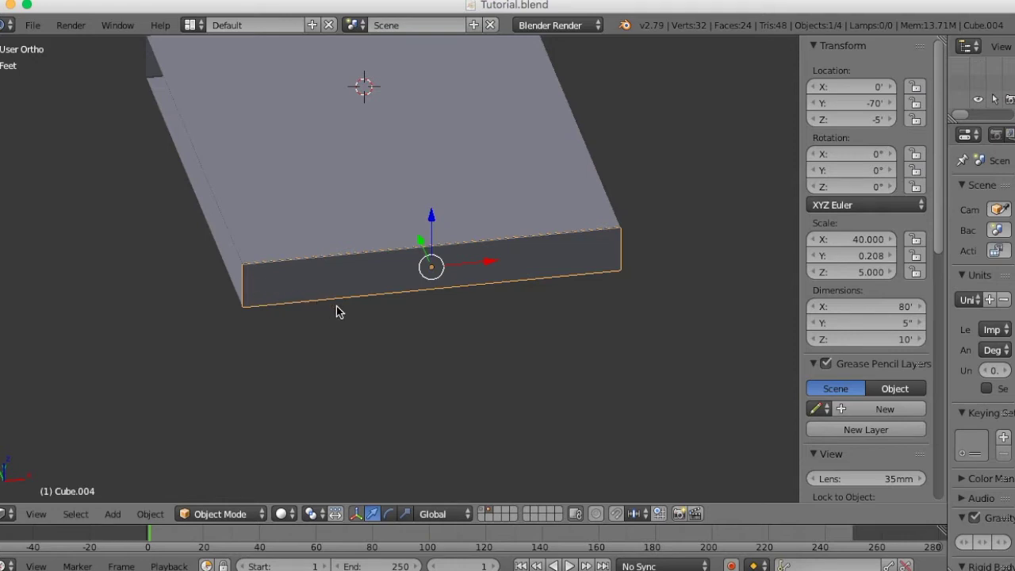
{"action": "key", "text": "Tab"}
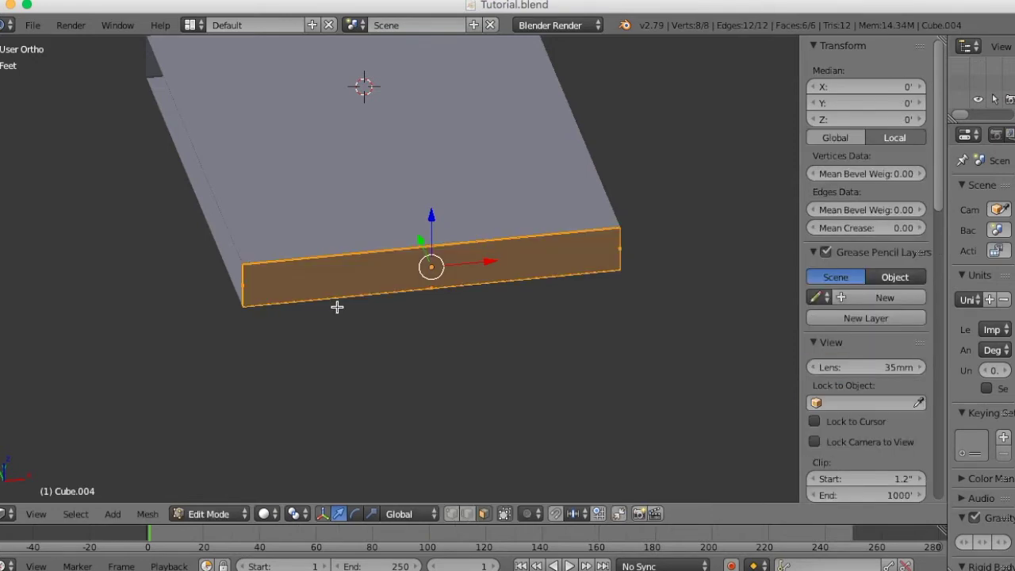
{"action": "key", "text": "a"}
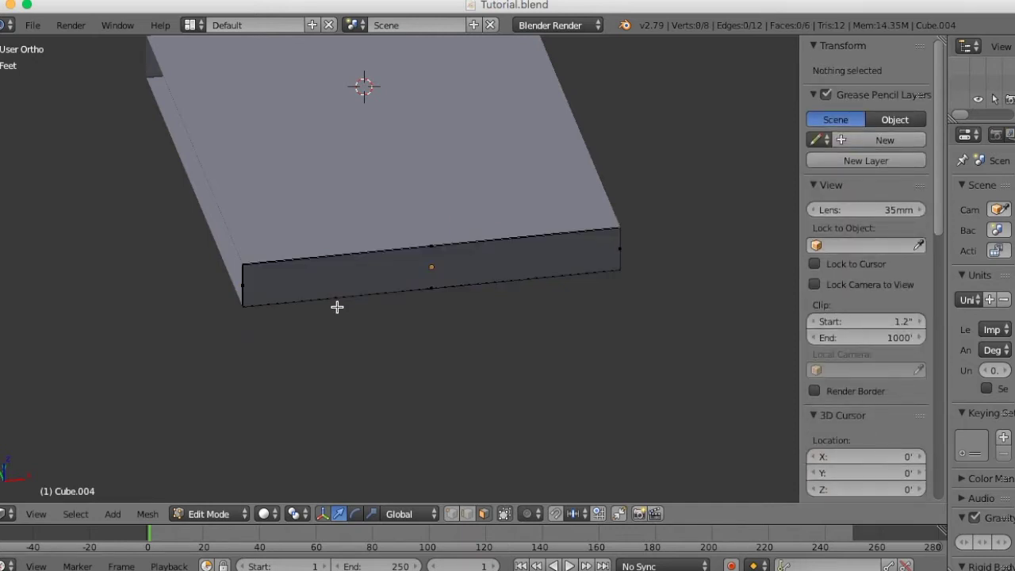
{"action": "key", "text": "z"}
{"action": "middle_click_drag", "start_coordinate": [341, 314], "coordinate": [331, 313]}
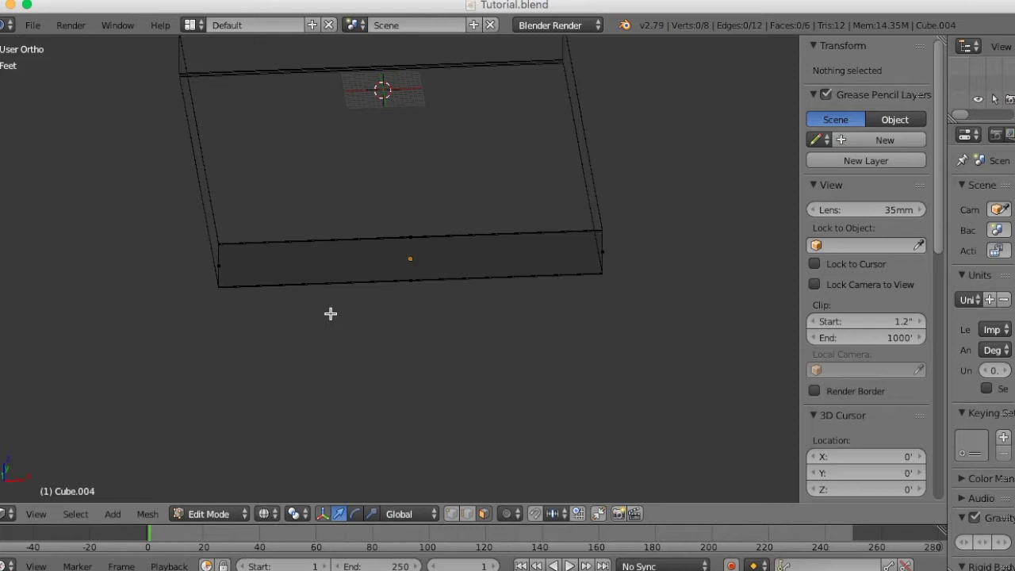
{"action": "key", "text": "ctrl+Tab"}
{"action": "left_click", "coordinate": [331, 315]}
Shorten the wall to about 63.3 ft by moving one end's vertices inward along X, and return to solid shading in Object Mode
{"action": "key", "text": "b"}
{"action": "left_click_drag", "start_coordinate": [259, 205], "coordinate": [144, 364]}
{"action": "left_click_drag", "start_coordinate": [277, 264], "coordinate": [359, 274]}
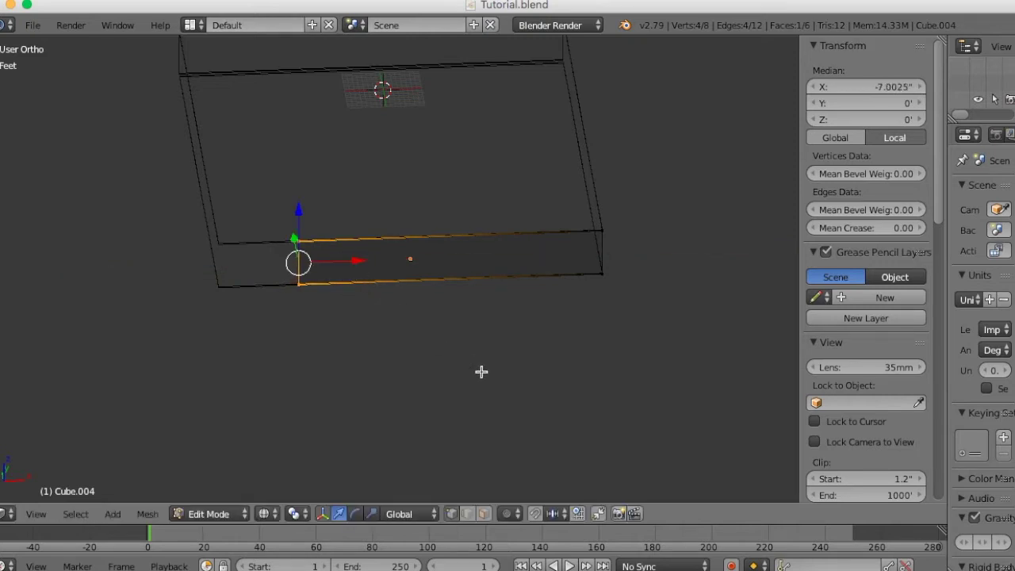
{"action": "key", "text": "z"}
{"action": "mouse_move", "coordinate": [480, 370]}
{"action": "middle_mouse_down"}
{"action": "mouse_move", "coordinate": [508, 339]}
{"action": "mouse_move", "coordinate": [352, 378]}
{"action": "mouse_move", "coordinate": [553, 347]}
{"action": "mouse_move", "coordinate": [380, 349]}
{"action": "middle_mouse_up"}
{"action": "key", "text": "Tab"}
{"action": "scroll", "coordinate": [379, 349], "scroll_direction": "up", "scroll_amount": 3}
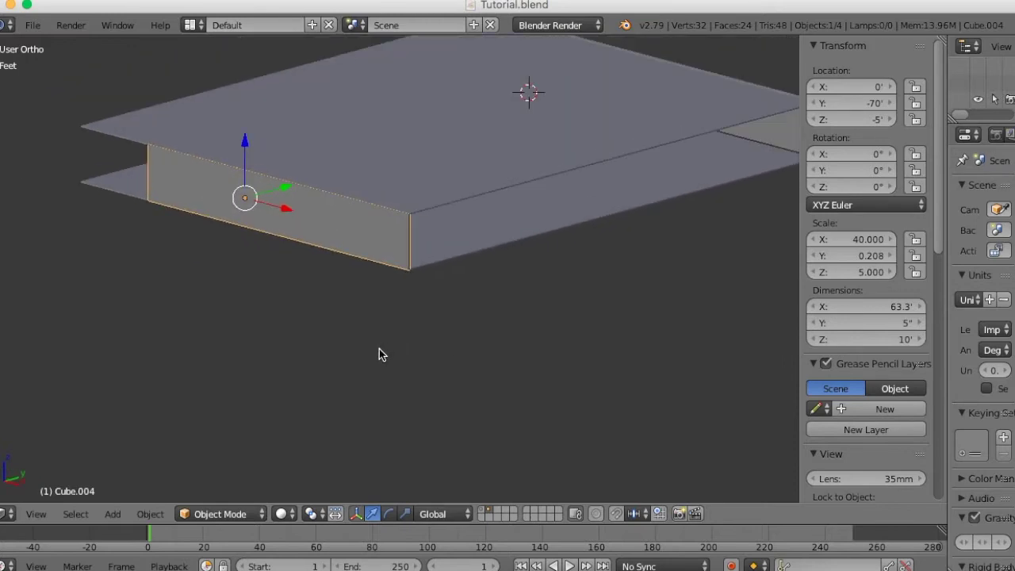
Apply rotation and scale to the shortened wall
{"action": "key", "text": "ctrl+a"}
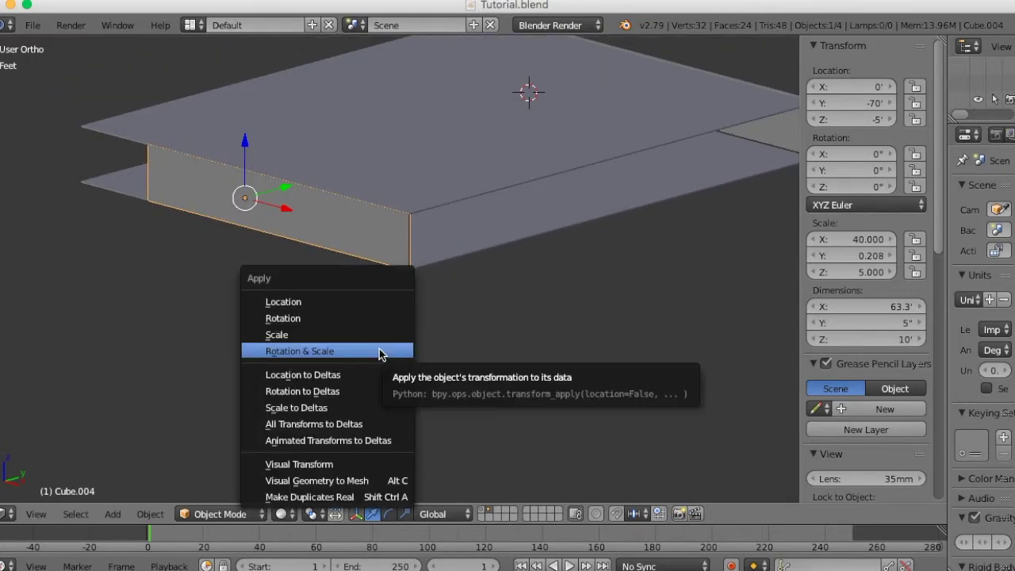
{"action": "left_click", "coordinate": [379, 352]}
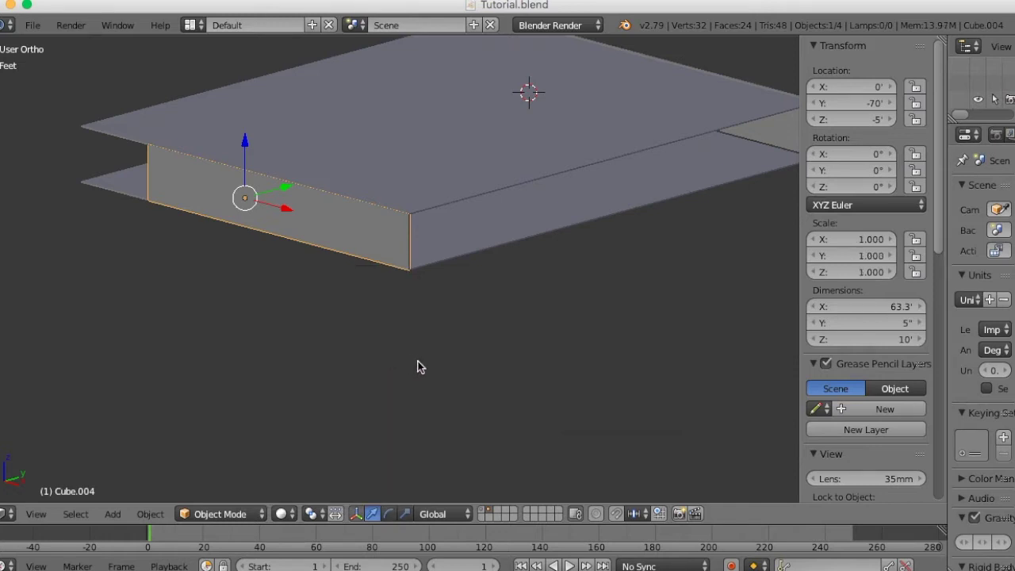
{"action": "middle_click_drag", "start_coordinate": [420, 366], "coordinate": [355, 365]}
{"action": "scroll", "coordinate": [351, 381], "scroll_direction": "up", "scroll_amount": 2}
{"action": "middle_click_drag", "start_coordinate": [245, 376], "coordinate": [401, 387]}
{"action": "middle_click_drag", "start_coordinate": [393, 348], "coordinate": [507, 403]}
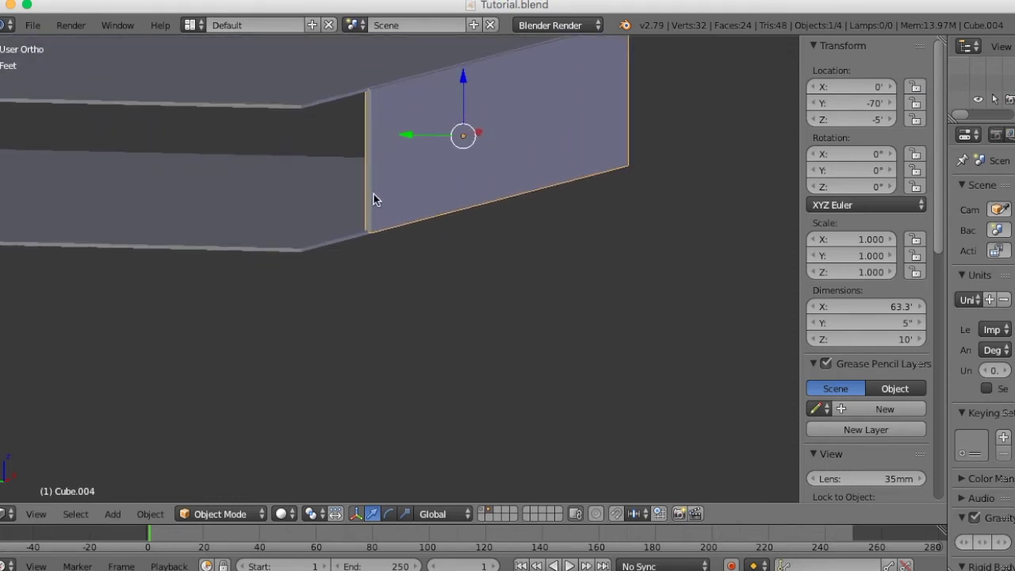
{"action": "middle_click_drag", "start_coordinate": [385, 209], "coordinate": [621, 322]}
{"action": "scroll", "coordinate": [504, 342], "scroll_direction": "up", "scroll_amount": 1}
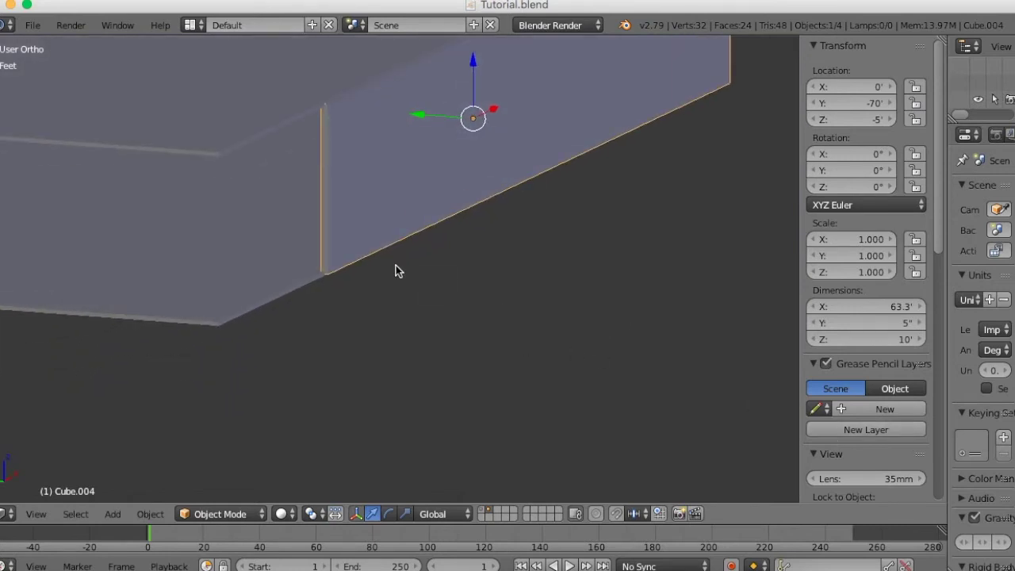
Enter Edit Mode on the shortened wall and turn on the edge length display
{"action": "key", "text": "Tab"}
{"action": "middle_click_drag", "start_coordinate": [437, 308], "coordinate": [194, 295]}
{"action": "scroll", "coordinate": [881, 430], "scroll_direction": "down", "scroll_amount": 12}
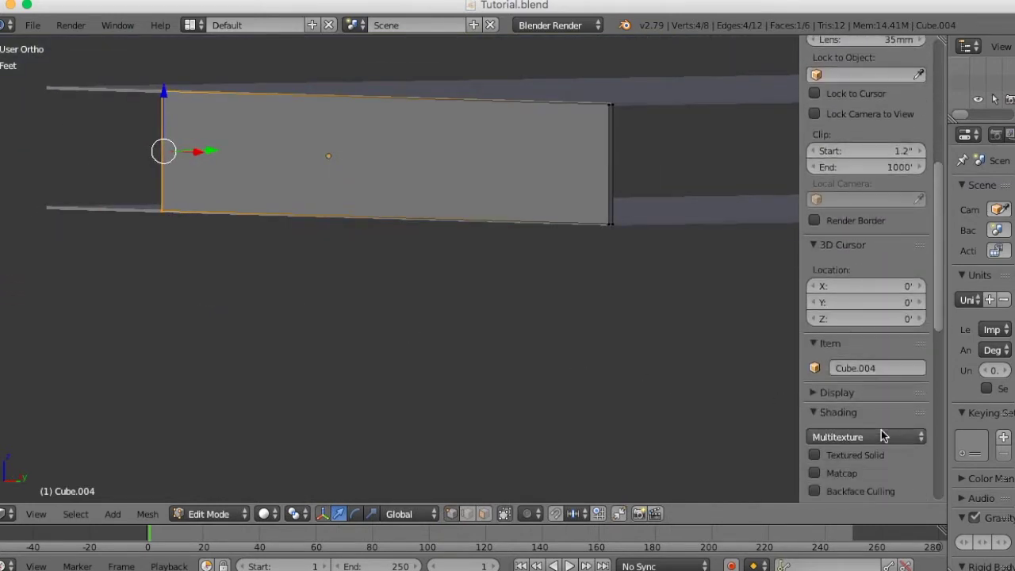
{"action": "scroll", "coordinate": [881, 430], "scroll_direction": "down", "scroll_amount": 10}
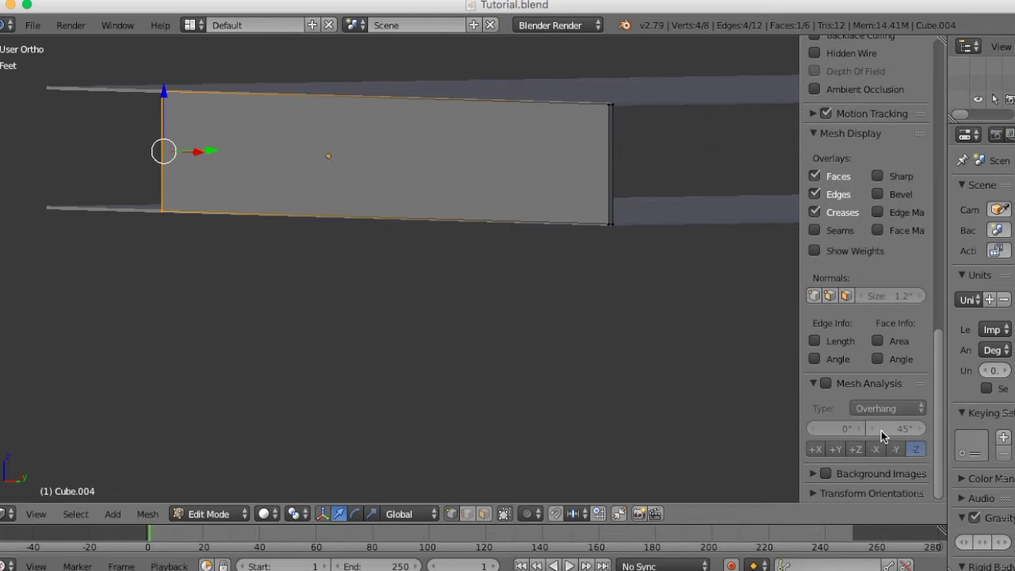
{"action": "left_click", "coordinate": [814, 342]}
{"action": "middle_click_drag", "start_coordinate": [569, 318], "coordinate": [761, 327]}
{"action": "scroll", "coordinate": [563, 317], "scroll_direction": "up", "scroll_amount": 3}
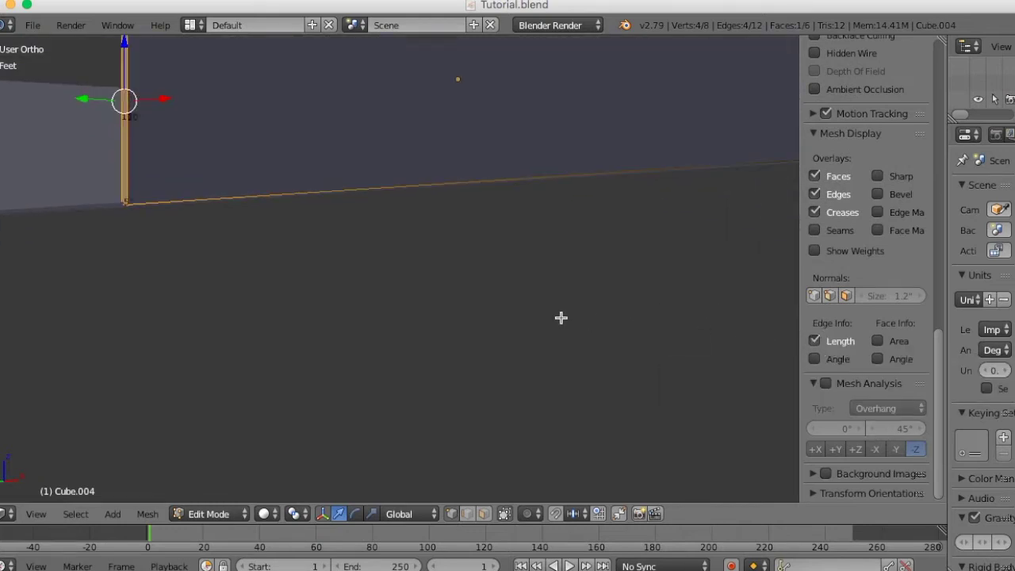
{"action": "scroll", "coordinate": [320, 283], "scroll_direction": "down", "scroll_amount": 2}
{"action": "middle_click_drag", "start_coordinate": [320, 282], "coordinate": [156, 339]}
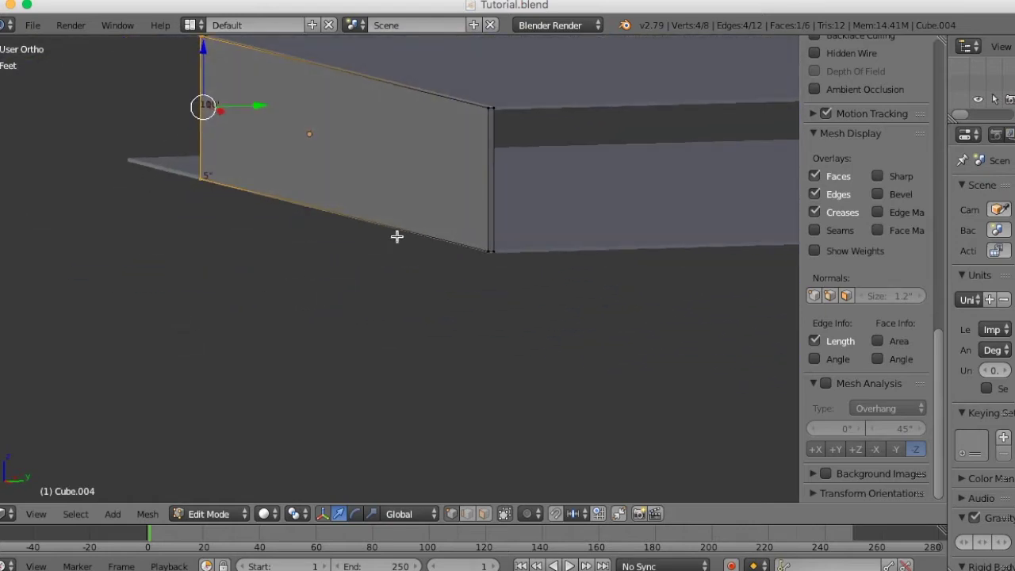
Add a horizontal loop cut around the shortened wall and slide it down to about 4 ft above the base
{"action": "key", "text": "ctrl+r"}
{"action": "left_click", "coordinate": [500, 196]}
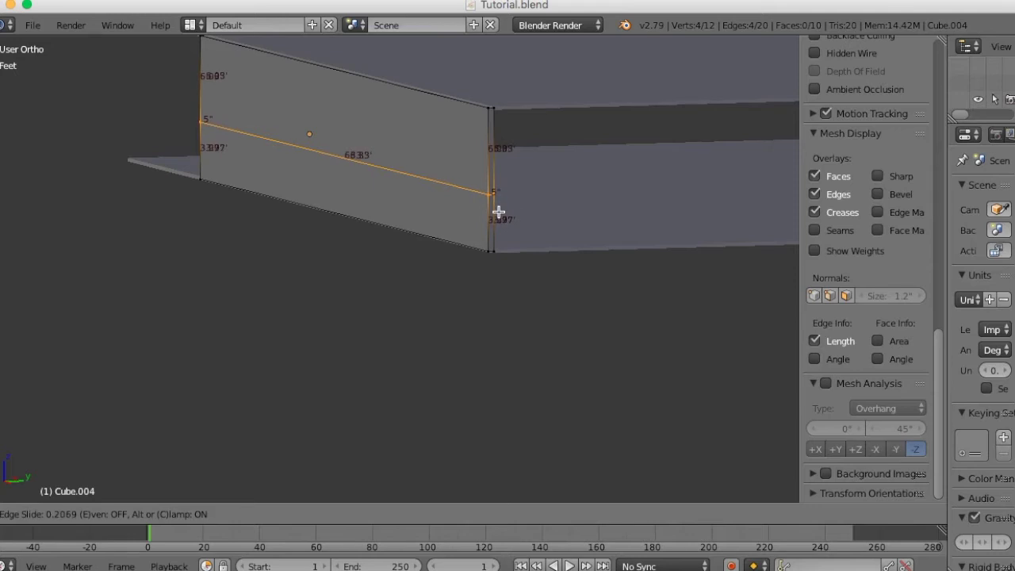
{"action": "left_click", "coordinate": [498, 212]}
{"action": "middle_click_drag", "start_coordinate": [555, 262], "coordinate": [494, 334]}
{"action": "middle_click_drag", "start_coordinate": [457, 246], "coordinate": [426, 324], "text": "shift"}
{"action": "middle_click_drag", "start_coordinate": [278, 263], "coordinate": [635, 338]}
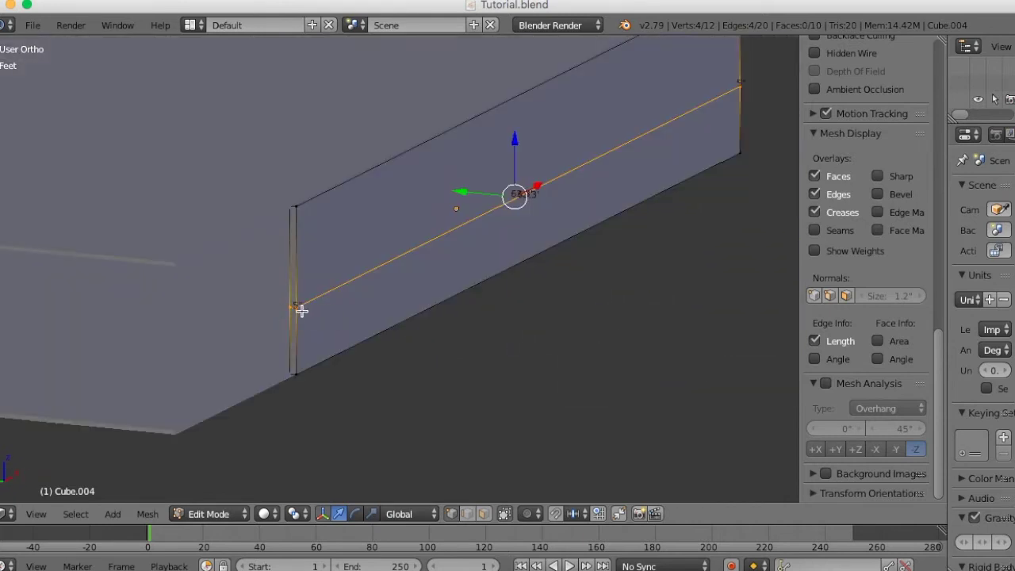
{"action": "middle_click_drag", "start_coordinate": [412, 256], "coordinate": [230, 365]}
{"action": "middle_click_drag", "start_coordinate": [543, 261], "coordinate": [568, 247]}
{"action": "middle_click_drag", "start_coordinate": [428, 318], "coordinate": [455, 324]}
{"action": "scroll", "coordinate": [653, 346], "scroll_direction": "up", "scroll_amount": 3}
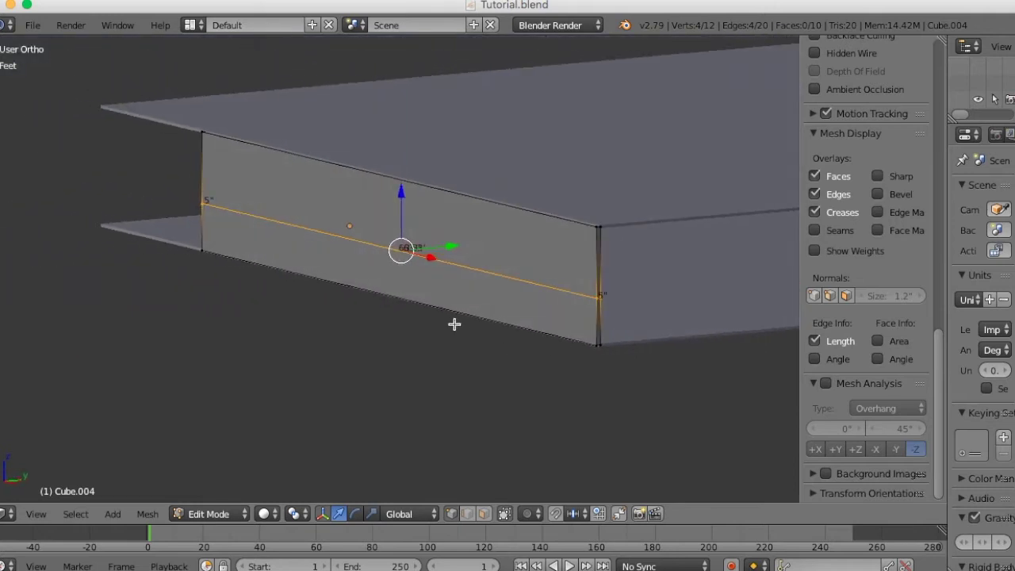
Divide the wall's section above the loop cut with 8 evenly spaced horizontal cuts, without sliding them
{"action": "middle_click_drag", "start_coordinate": [555, 341], "coordinate": [495, 394]}
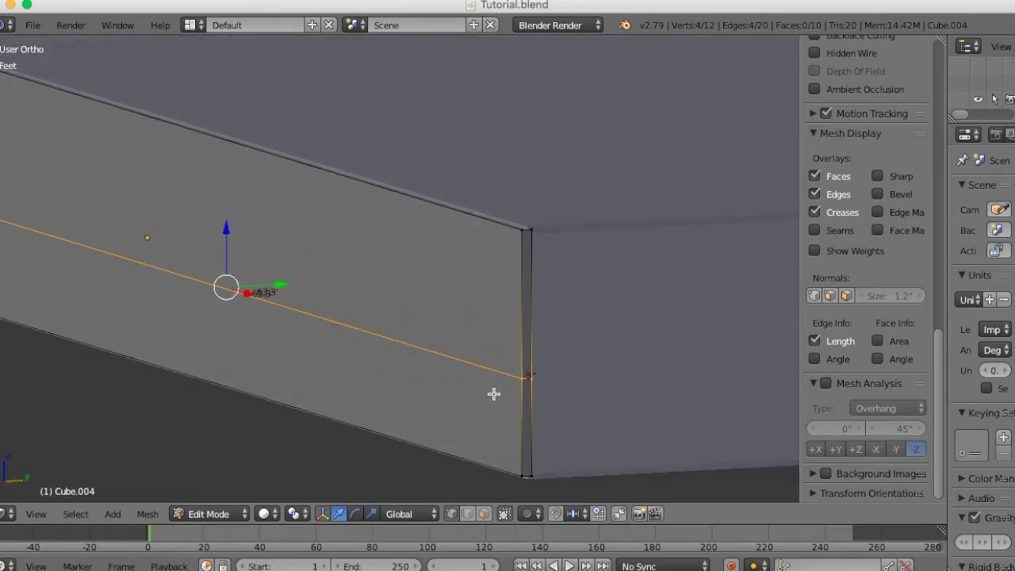
{"action": "key", "text": "ctrl+r"}
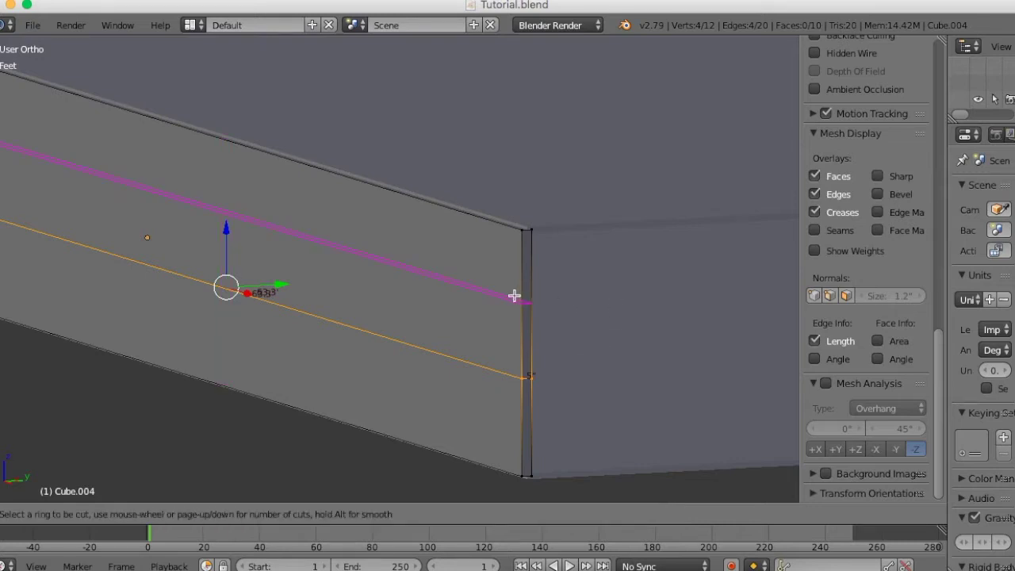
{"action": "key", "text": "7"}
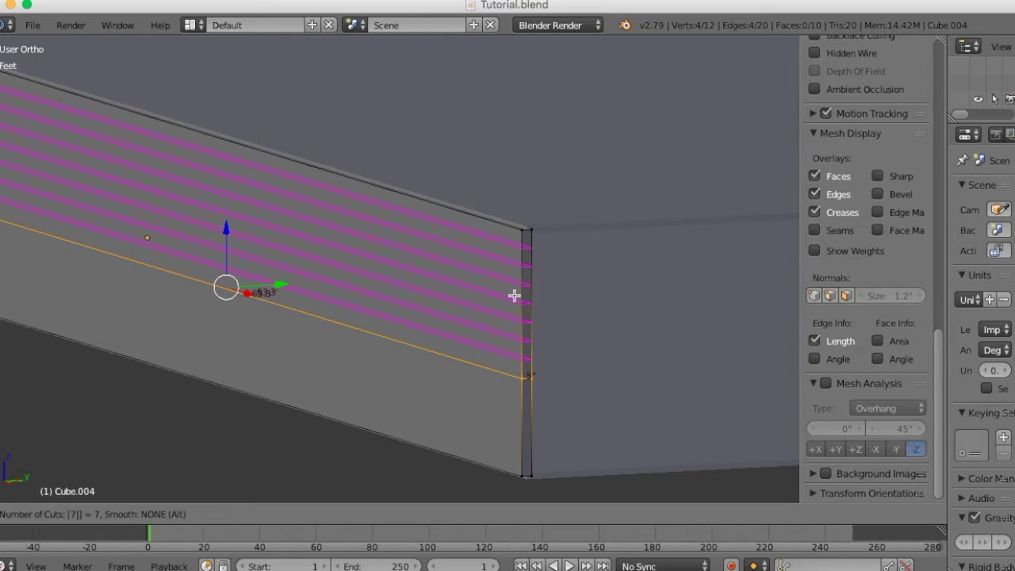
{"action": "key", "text": "BackSpace"}
{"action": "key", "text": "8"}
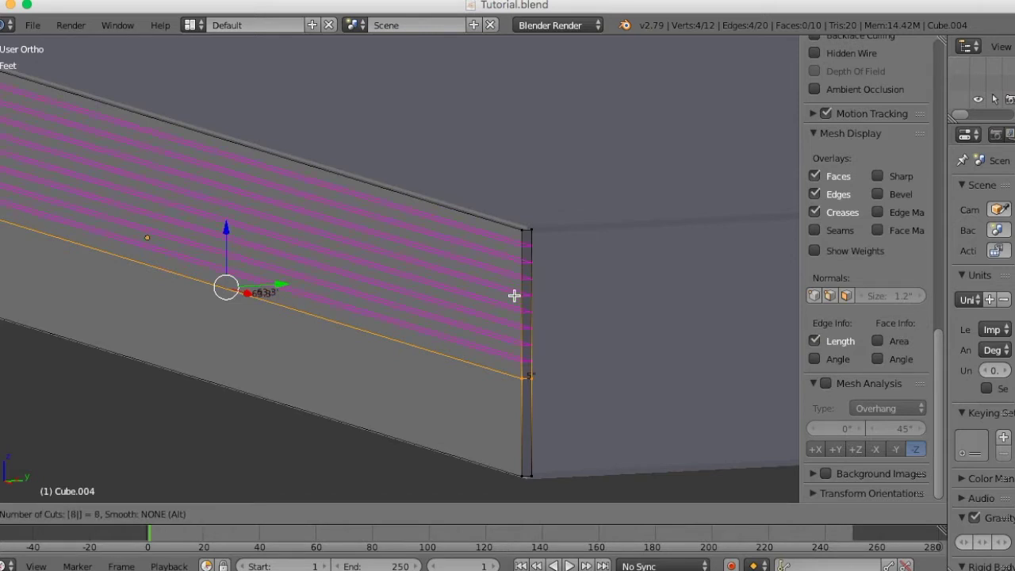
{"action": "key", "text": "Return"}
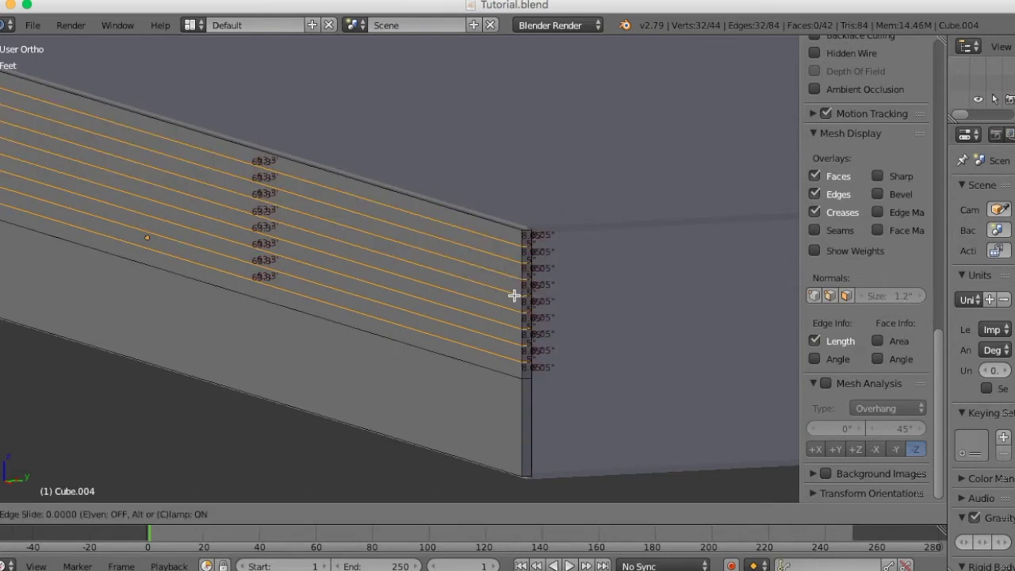
{"action": "right_click", "coordinate": [582, 336]}
{"action": "scroll", "coordinate": [609, 350], "scroll_direction": "up", "scroll_amount": 3}
{"action": "middle_click_drag", "start_coordinate": [610, 350], "coordinate": [604, 351]}
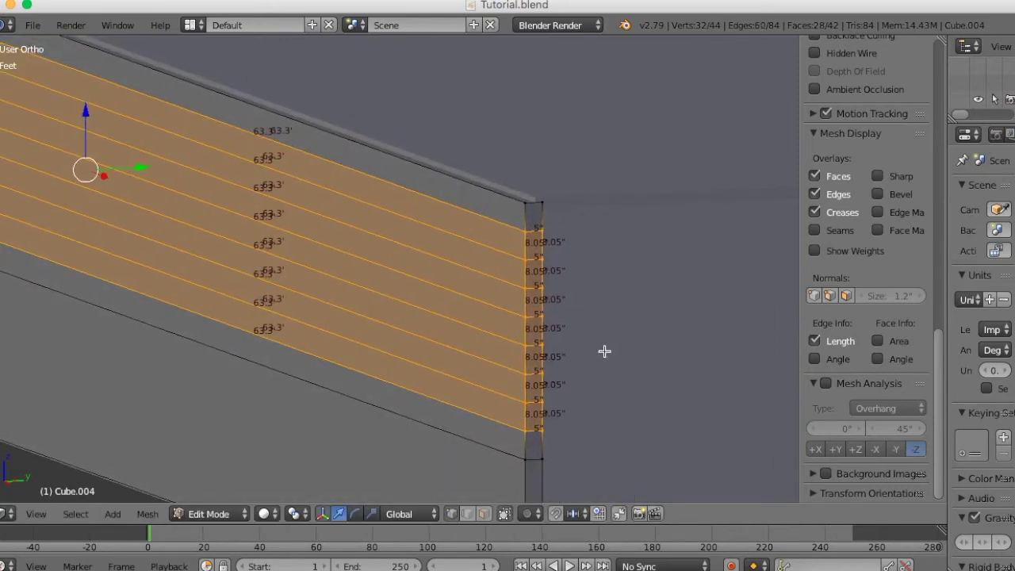
Switch to edge selection, select a short vertical edge at the wall's end and examine the spacing between the horizontal cuts
{"action": "key", "text": "ctrl+Tab"}
{"action": "left_click", "coordinate": [571, 369]}
{"action": "scroll", "coordinate": [573, 362], "scroll_direction": "up", "scroll_amount": 2}
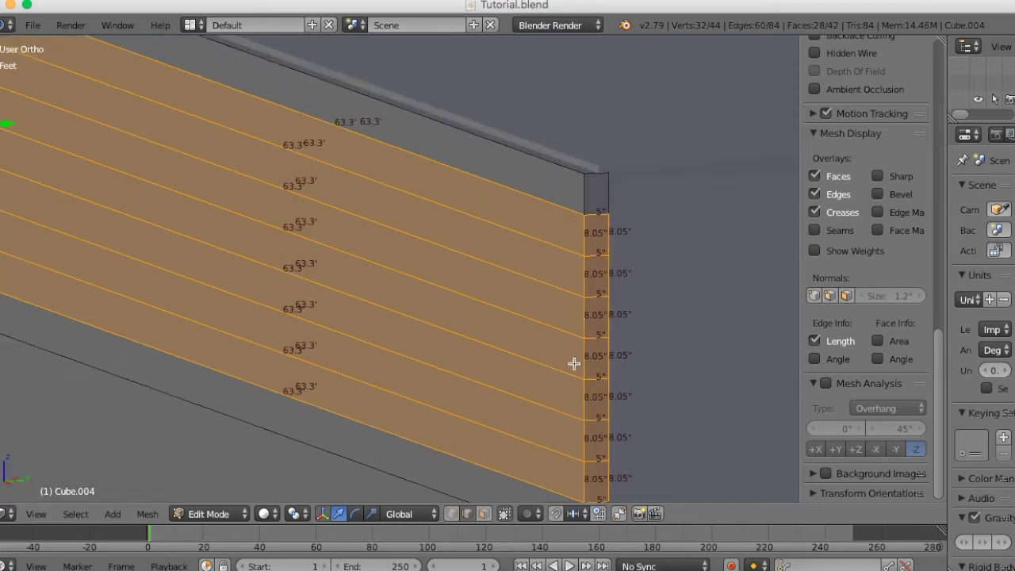
{"action": "right_click", "coordinate": [584, 237]}
{"action": "scroll", "coordinate": [616, 333], "scroll_direction": "up", "scroll_amount": 1}
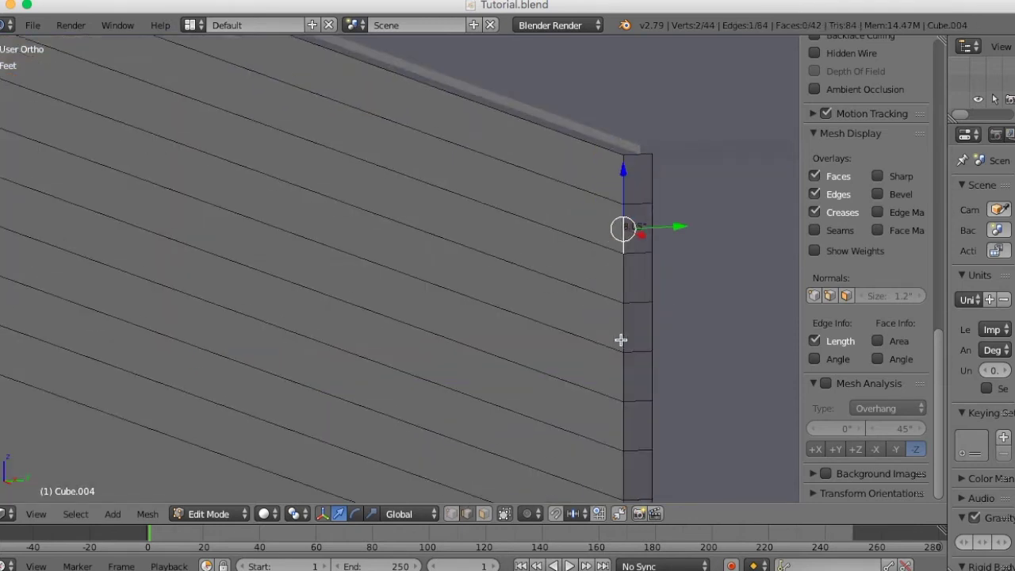
{"action": "middle_click_drag", "start_coordinate": [703, 367], "coordinate": [621, 346], "text": "shift"}
{"action": "scroll", "coordinate": [621, 346], "scroll_direction": "up", "scroll_amount": 1}
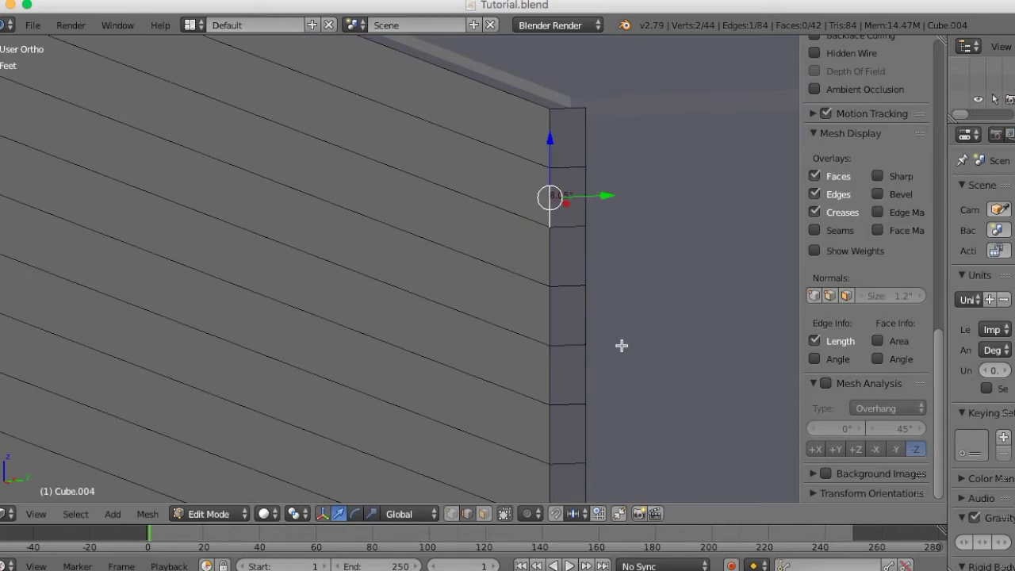
{"action": "scroll", "coordinate": [622, 346], "scroll_direction": "down", "scroll_amount": 1}
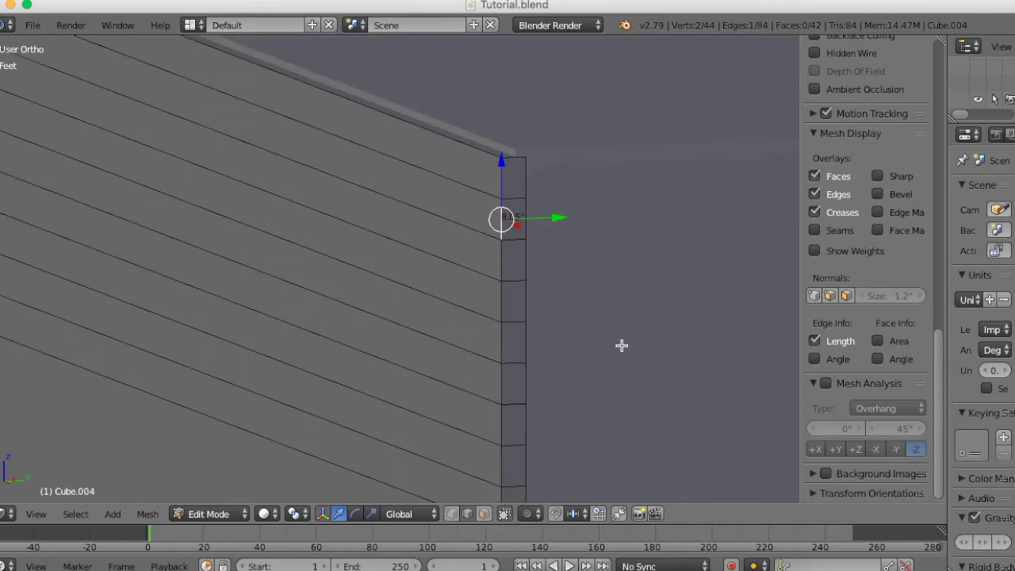
{"action": "scroll", "coordinate": [623, 350], "scroll_direction": "down", "scroll_amount": 1}
{"action": "scroll", "coordinate": [623, 350], "scroll_direction": "up", "scroll_amount": 1}
{"action": "scroll", "coordinate": [622, 351], "scroll_direction": "down", "scroll_amount": 6}
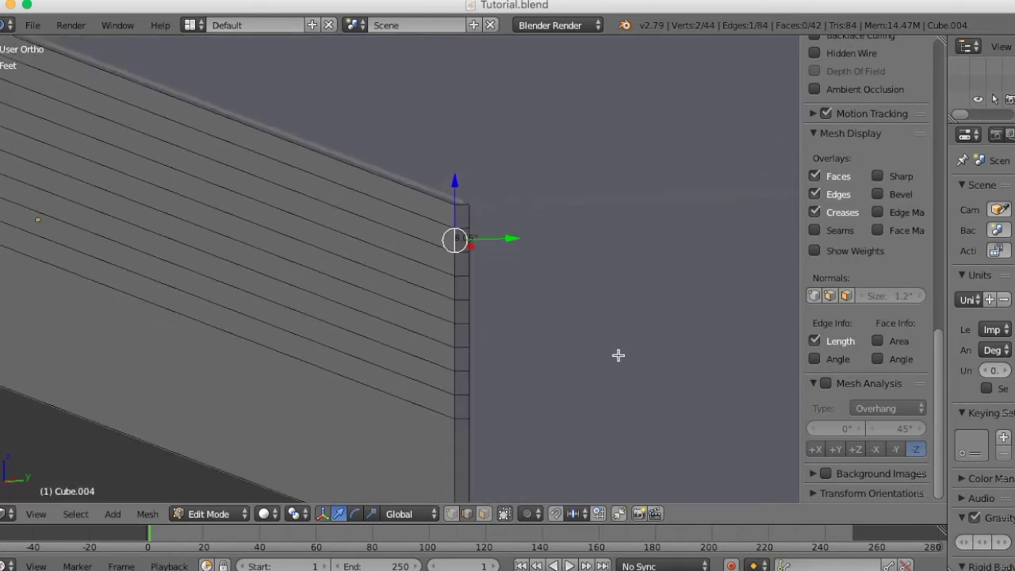
{"action": "mouse_move", "coordinate": [614, 360]}
{"action": "middle_mouse_down"}
{"action": "mouse_move", "coordinate": [603, 370]}
{"action": "mouse_move", "coordinate": [623, 361]}
{"action": "middle_mouse_up"}
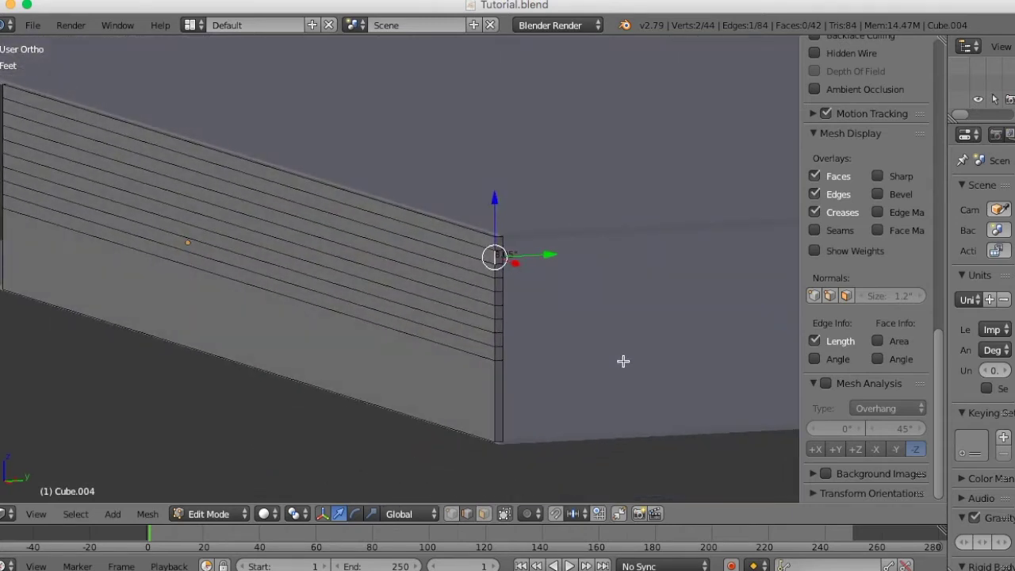
Switch to face selection and circle-select all the faces on the wall's outer side
{"action": "key", "text": "ctrl+Tab"}
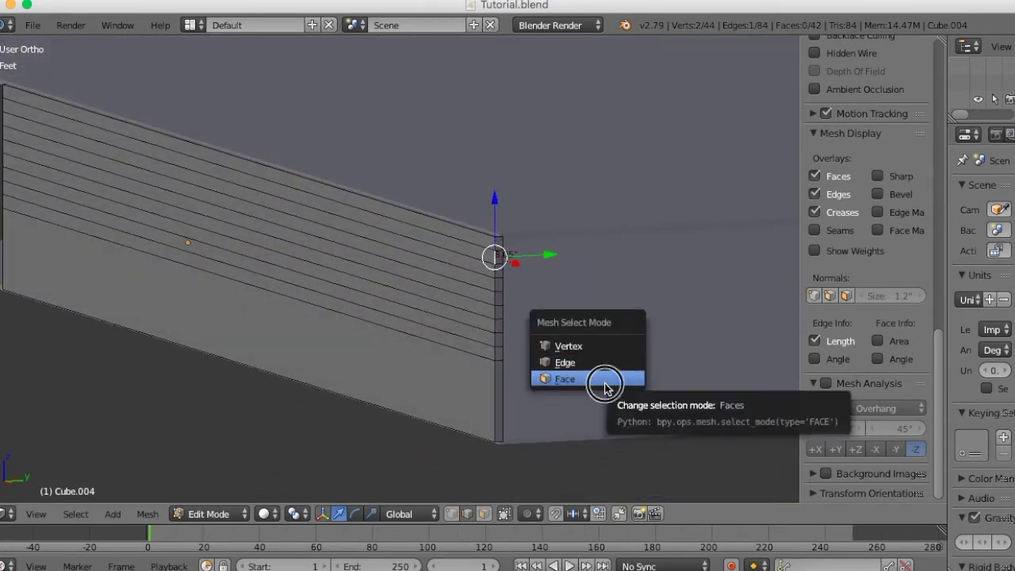
{"action": "left_click", "coordinate": [608, 387]}
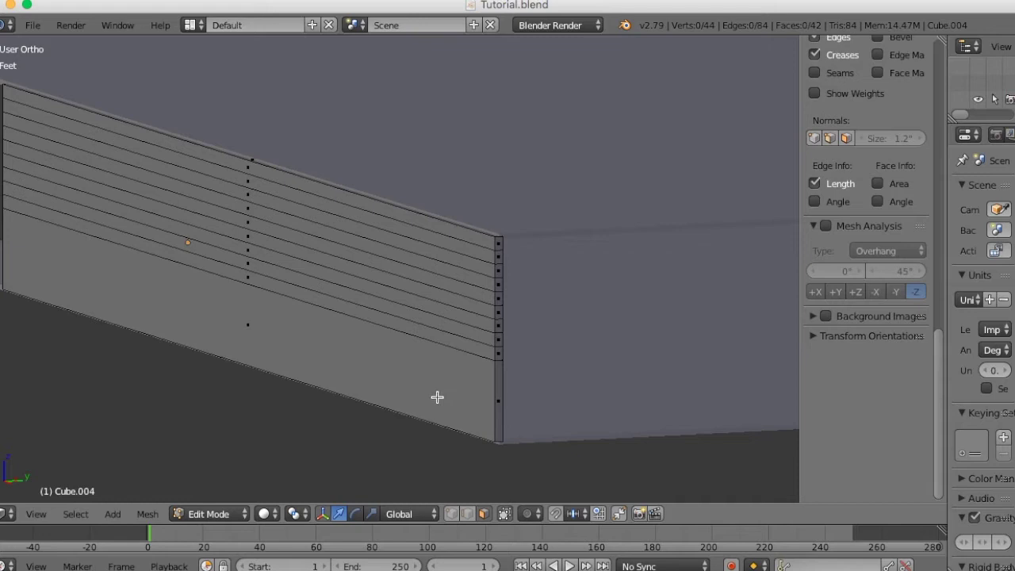
{"action": "key", "text": "a"}
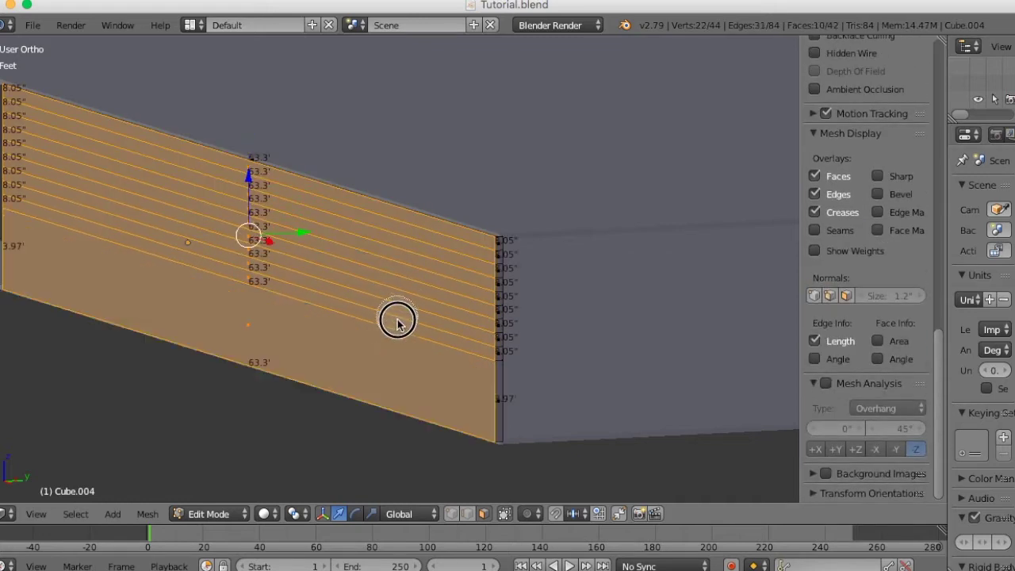
{"action": "key", "text": "c"}
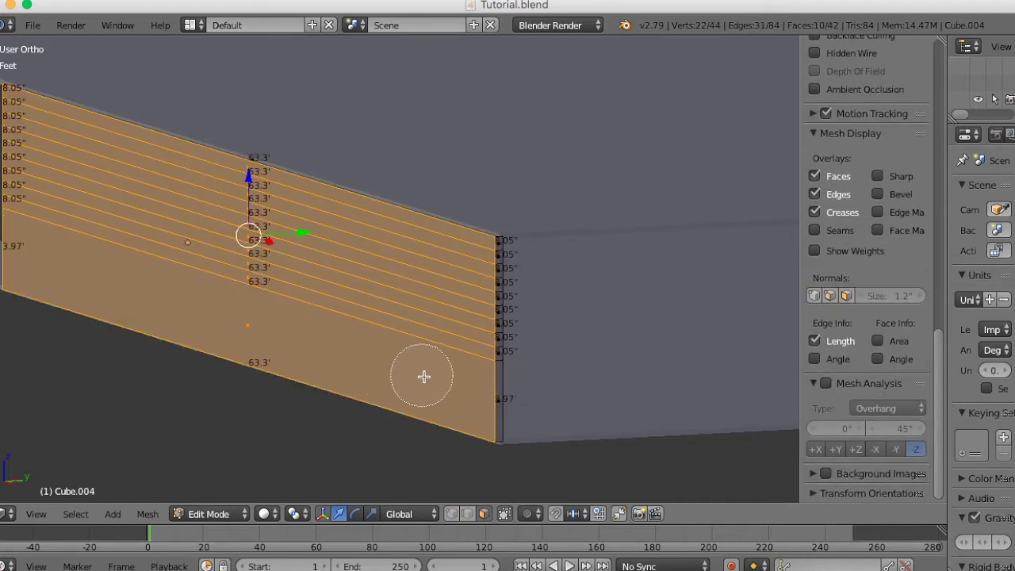
{"action": "key", "text": "Escape"}
{"action": "middle_click_drag", "start_coordinate": [252, 361], "coordinate": [293, 370]}
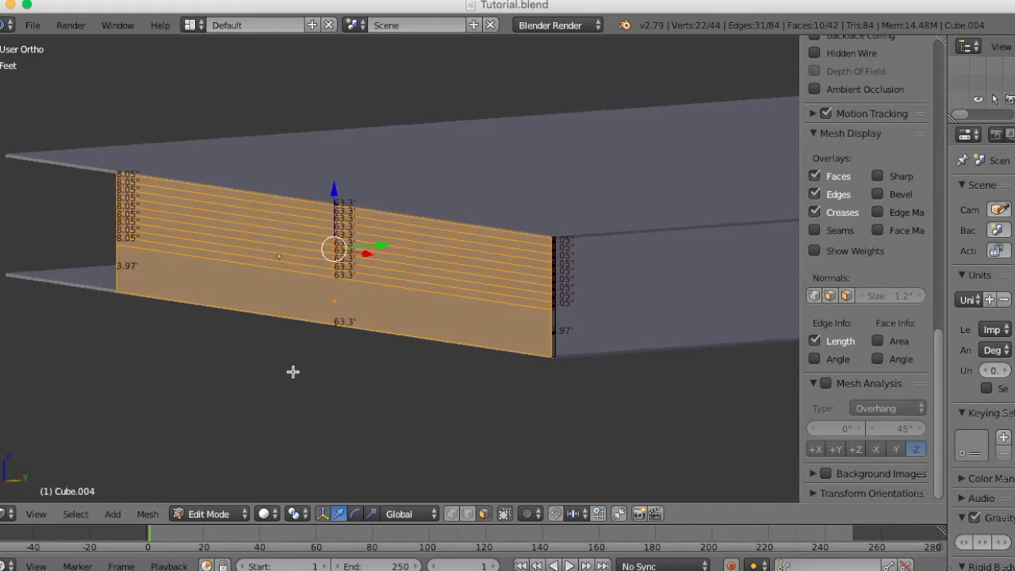
{"action": "scroll", "coordinate": [551, 410], "scroll_direction": "up", "scroll_amount": 3}
{"action": "scroll", "coordinate": [551, 409], "scroll_direction": "down", "scroll_amount": 4}
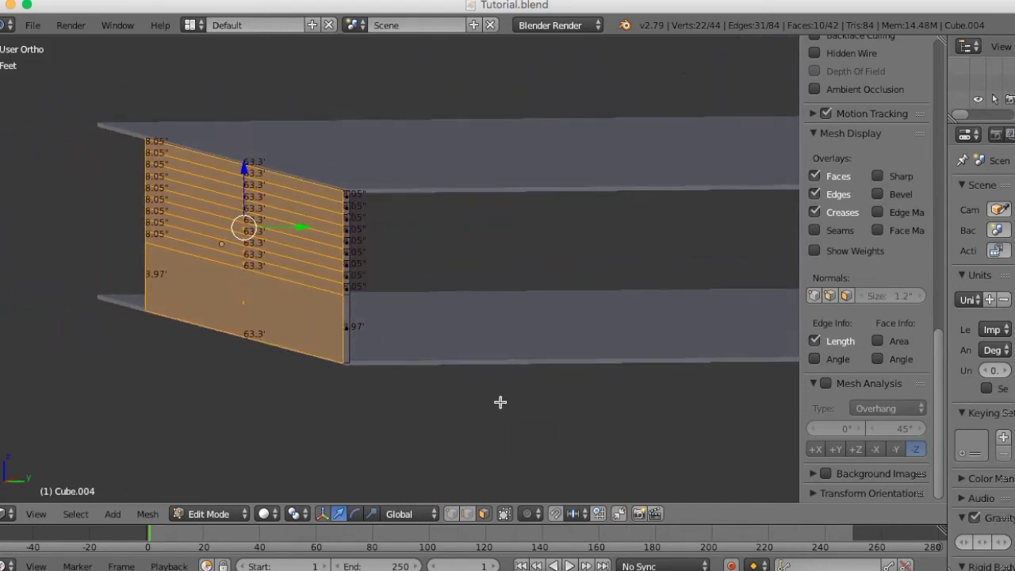
Extrude the selected outer wall faces outward by about 8.15 ft
{"action": "key", "text": "e"}
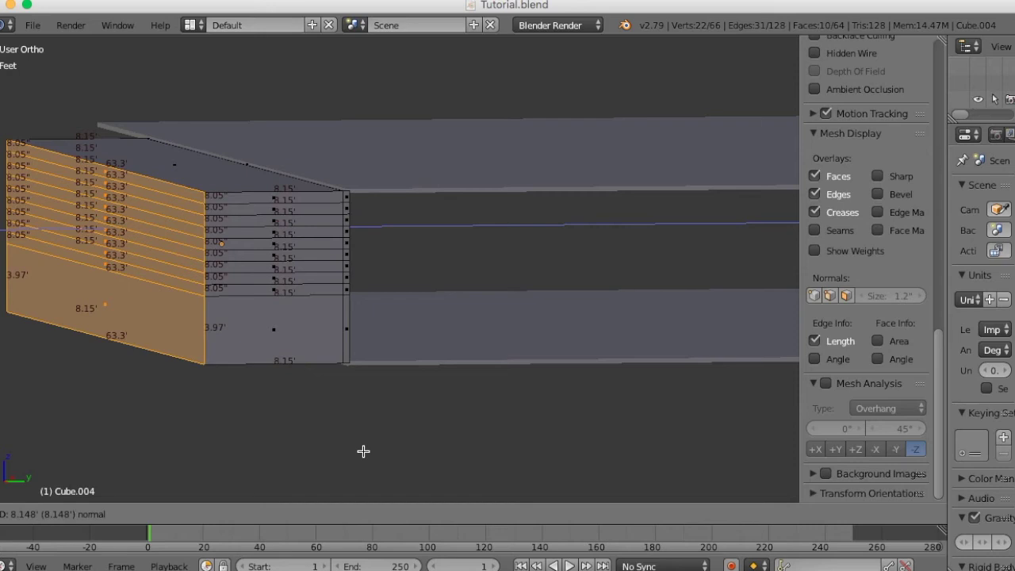
{"action": "left_click", "coordinate": [364, 453]}
{"action": "scroll", "coordinate": [402, 444], "scroll_direction": "down", "scroll_amount": 5}
{"action": "mouse_move", "coordinate": [410, 442]}
{"action": "middle_mouse_down"}
{"action": "mouse_move", "coordinate": [712, 460]}
{"action": "mouse_move", "coordinate": [465, 442]}
{"action": "mouse_move", "coordinate": [408, 455]}
{"action": "middle_mouse_up"}
{"action": "scroll", "coordinate": [424, 453], "scroll_direction": "up", "scroll_amount": 5}
{"action": "middle_click_drag", "start_coordinate": [345, 431], "coordinate": [489, 442]}
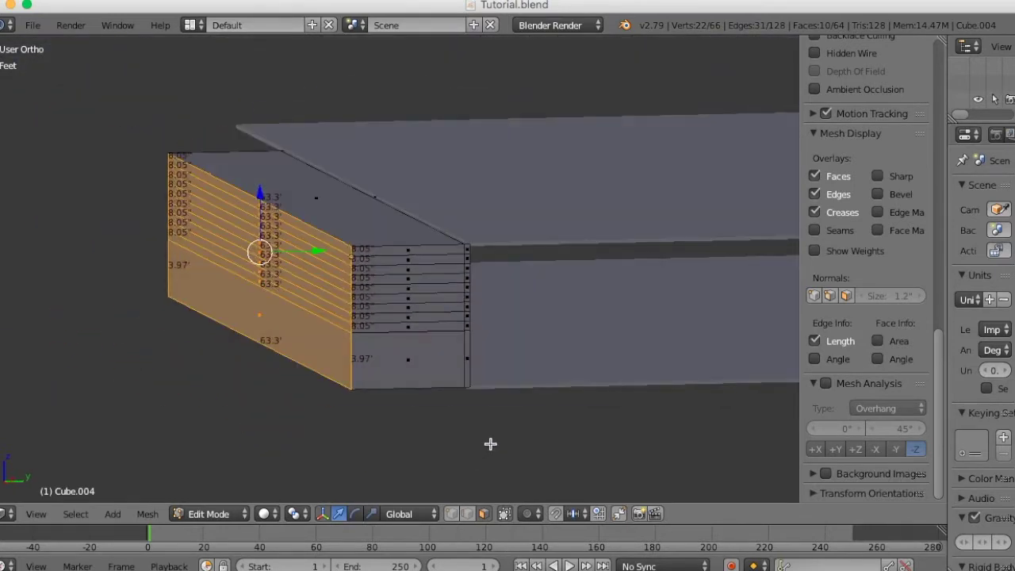
{"action": "scroll", "coordinate": [490, 441], "scroll_direction": "up", "scroll_amount": 2}
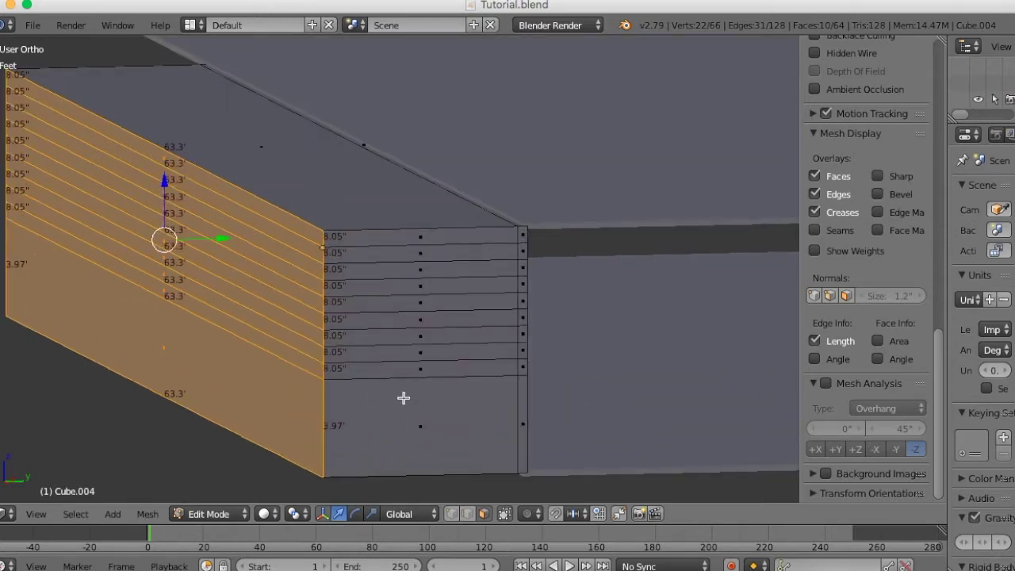
Try dividing the extruded block with 7 evenly spaced vertical cuts, without sliding them
{"action": "key", "text": "ctrl+r"}
{"action": "scroll", "coordinate": [405, 394], "scroll_direction": "up", "scroll_amount": 1}
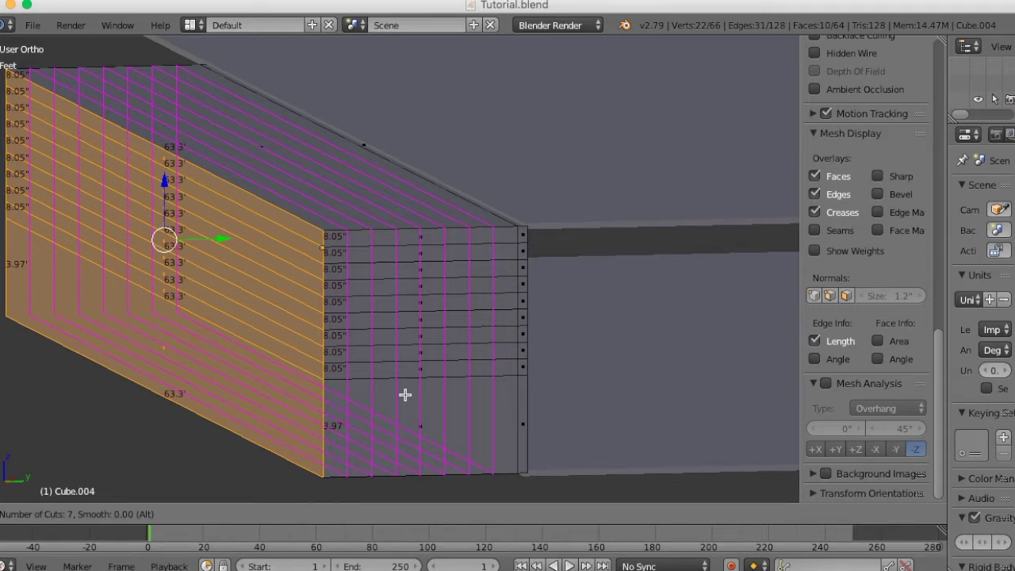
{"action": "left_click", "coordinate": [404, 394]}
{"action": "left_click", "coordinate": [404, 394]}
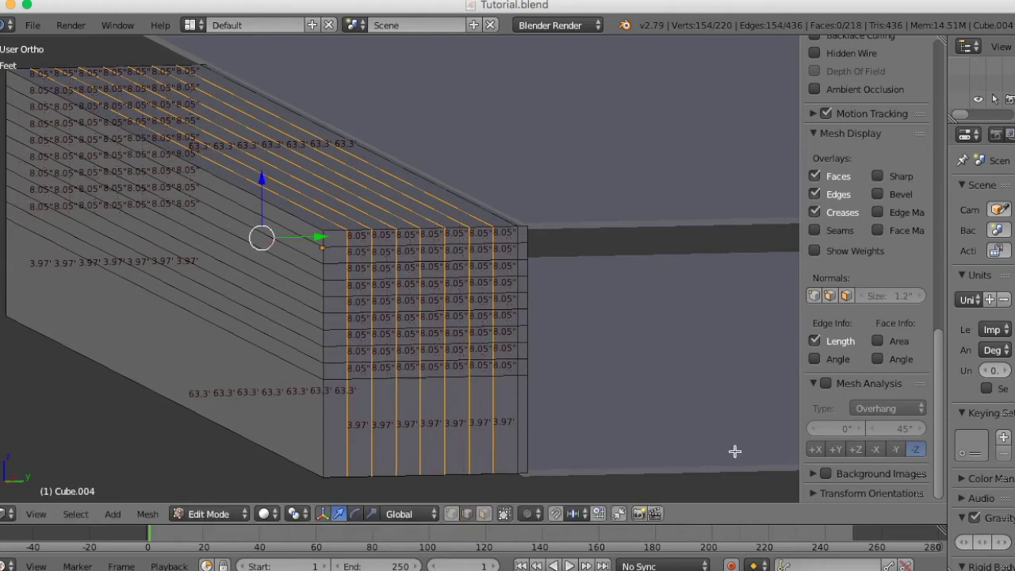
Turn off the edge length display and inspect the grid of cuts on the block's end
{"action": "left_click", "coordinate": [815, 341]}
{"action": "scroll", "coordinate": [431, 337], "scroll_direction": "up", "scroll_amount": 2}
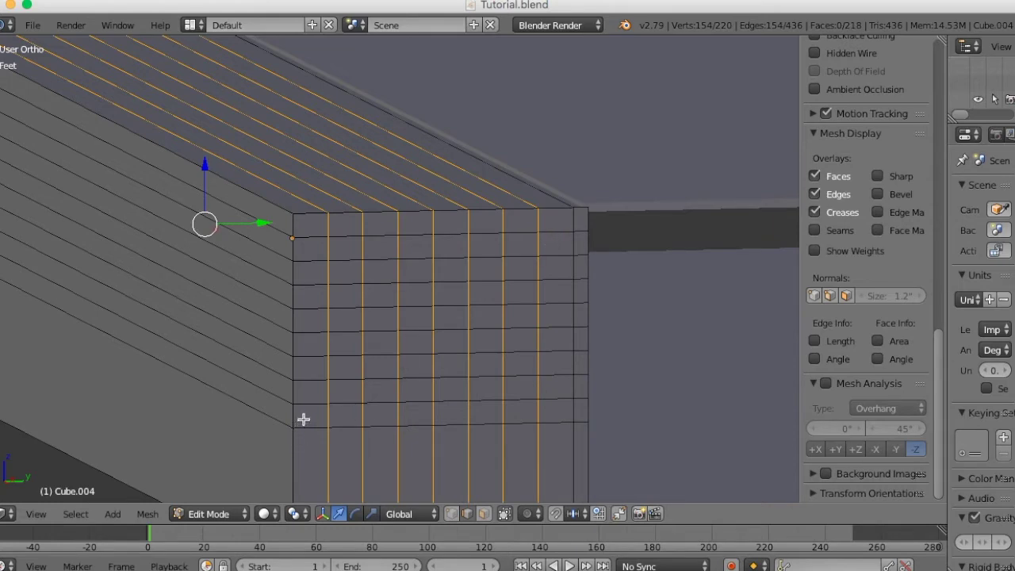
{"action": "scroll", "coordinate": [364, 402], "scroll_direction": "down", "scroll_amount": 3}
{"action": "scroll", "coordinate": [365, 406], "scroll_direction": "down", "scroll_amount": 2}
{"action": "scroll", "coordinate": [373, 413], "scroll_direction": "up", "scroll_amount": 5}
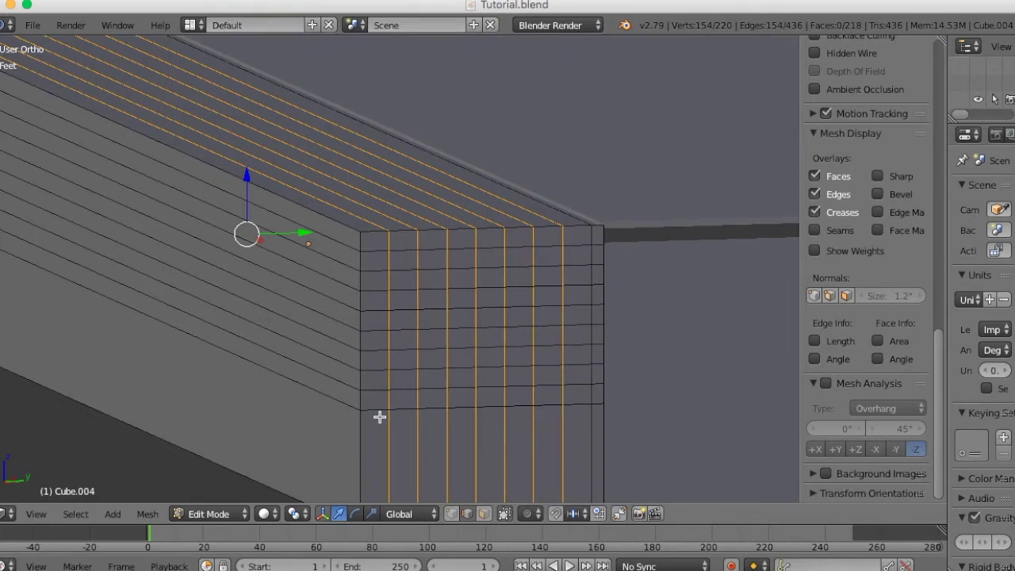
Undo the last vertical cuts and divide the extruded block with 8 evenly spaced vertical cuts instead, without sliding them
{"action": "key", "text": "ctrl+z"}
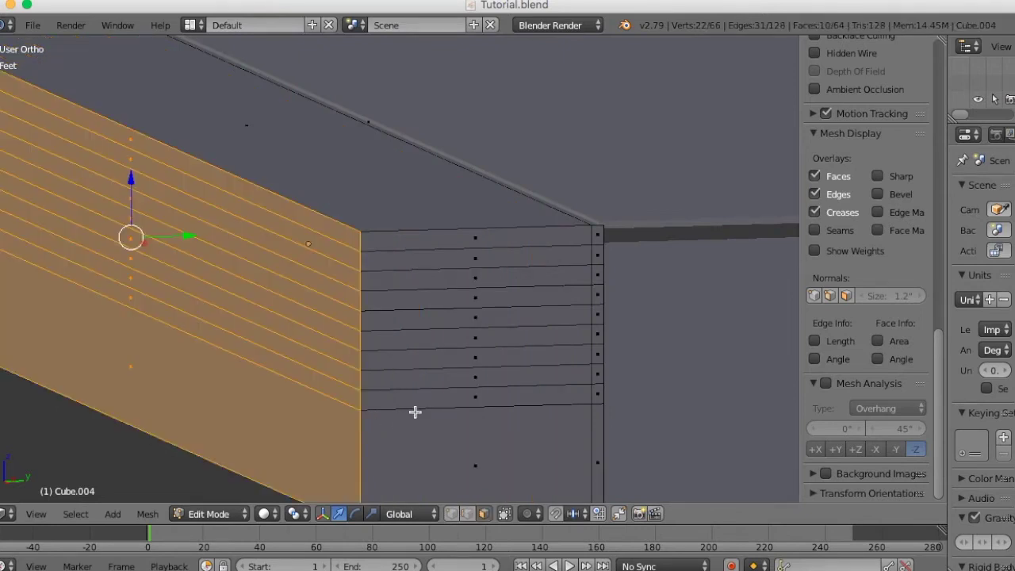
{"action": "key", "text": "ctrl+r"}
{"action": "key", "text": "8"}
{"action": "left_click", "coordinate": [465, 310]}
{"action": "left_click", "coordinate": [464, 322]}
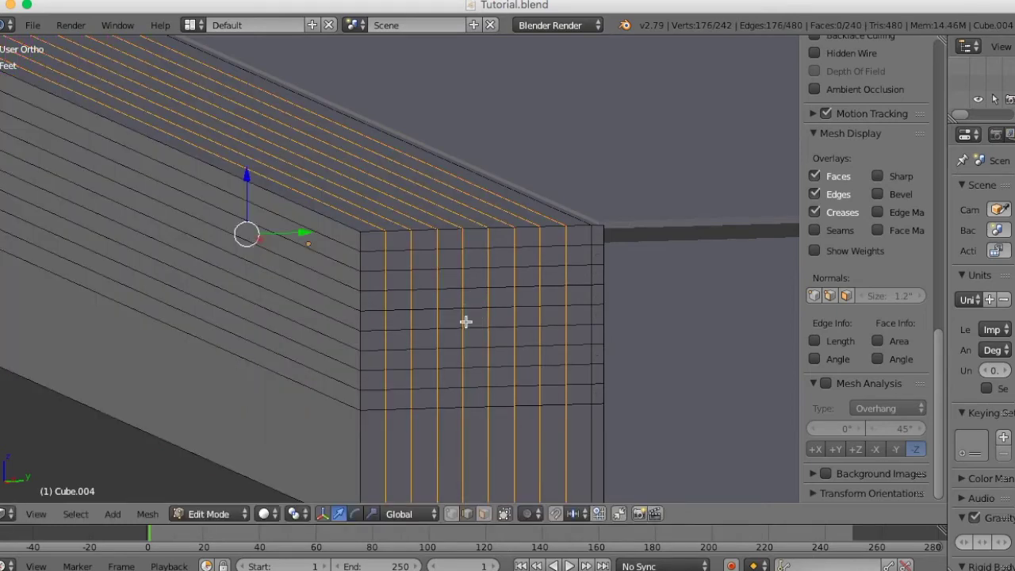
{"action": "scroll", "coordinate": [503, 385], "scroll_direction": "down", "scroll_amount": 5}
{"action": "scroll", "coordinate": [501, 382], "scroll_direction": "up", "scroll_amount": 3}
{"action": "scroll", "coordinate": [501, 386], "scroll_direction": "down", "scroll_amount": 2}
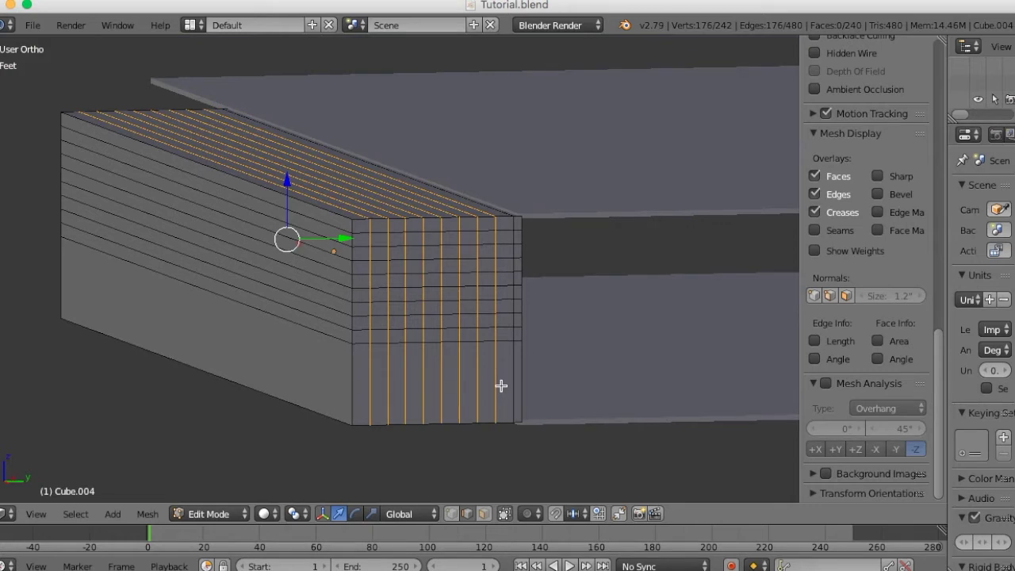
In face selection, delete the extruded block's top faces and its narrow outer side strips, sparing the top face of the thin wall
{"action": "key", "text": "ctrl+Tab"}
{"action": "left_click", "coordinate": [476, 387]}
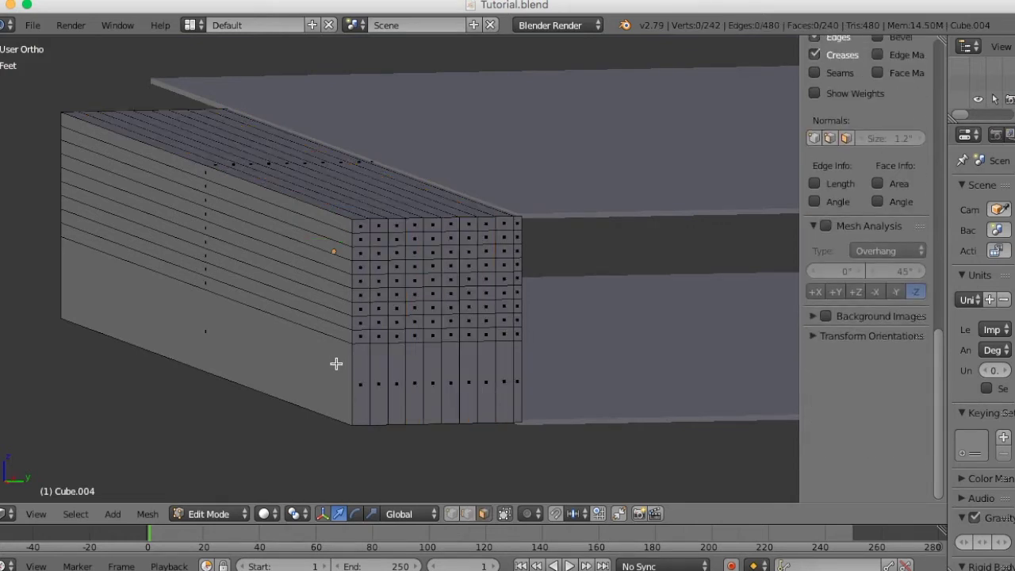
{"action": "key", "text": "c"}
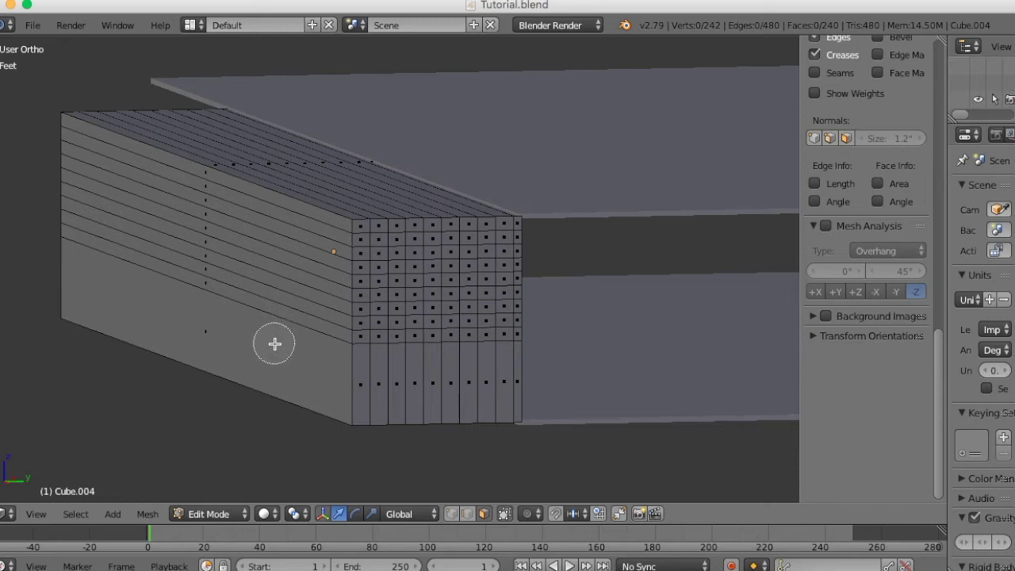
{"action": "mouse_move", "coordinate": [281, 294]}
{"action": "left_mouse_down"}
{"action": "mouse_move", "coordinate": [313, 195]}
{"action": "mouse_move", "coordinate": [358, 180]}
{"action": "left_mouse_up"}
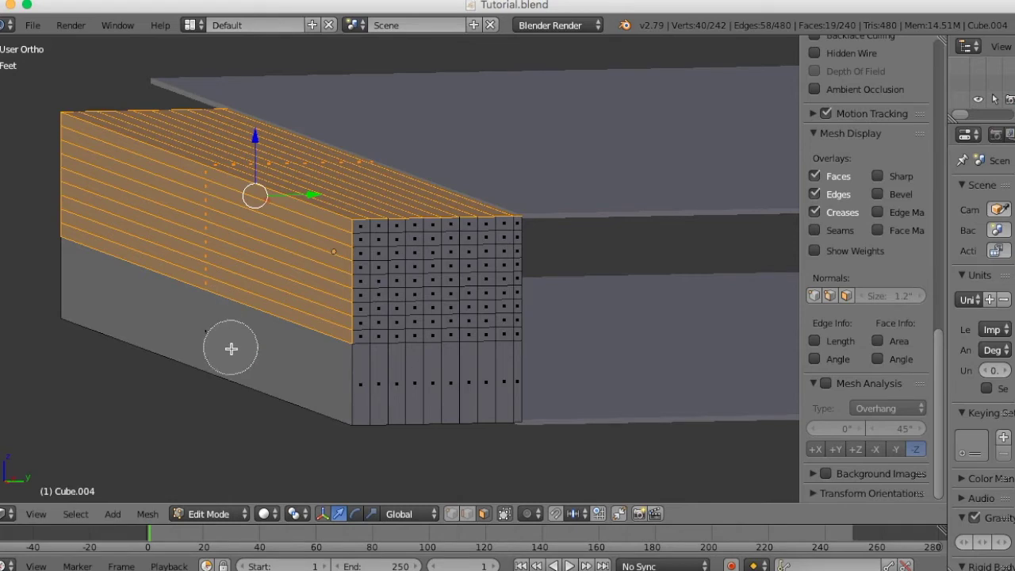
{"action": "key", "text": "Escape"}
{"action": "middle_click_drag", "start_coordinate": [154, 370], "coordinate": [492, 374]}
{"action": "middle_click_drag", "start_coordinate": [495, 359], "coordinate": [472, 378]}
{"action": "scroll", "coordinate": [472, 379], "scroll_direction": "up", "scroll_amount": 2}
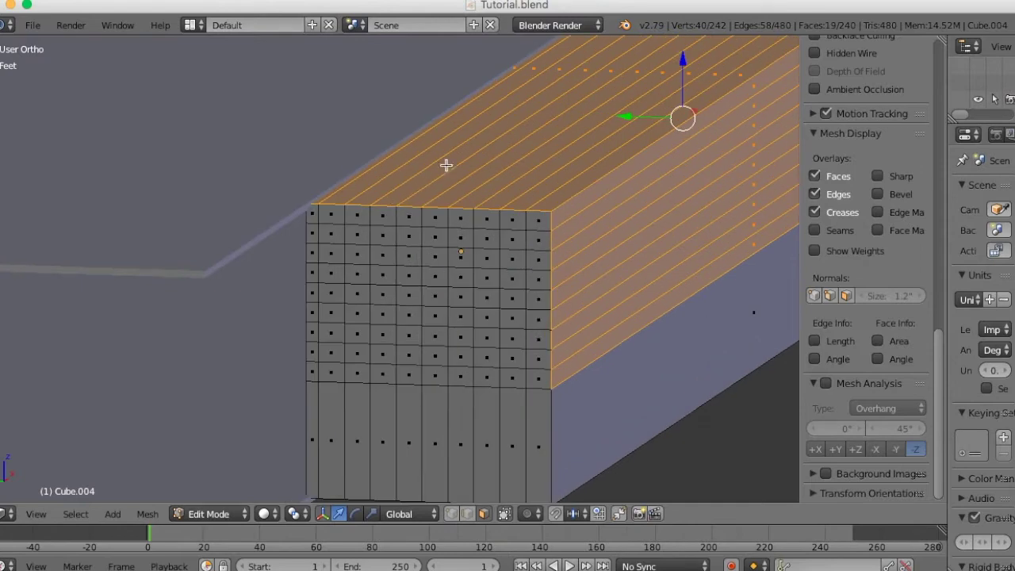
{"action": "right_click", "coordinate": [418, 138], "text": "shift"}
{"action": "scroll", "coordinate": [528, 271], "scroll_direction": "down", "scroll_amount": 4}
{"action": "middle_click_drag", "start_coordinate": [576, 315], "coordinate": [256, 332]}
{"action": "key", "text": "x"}
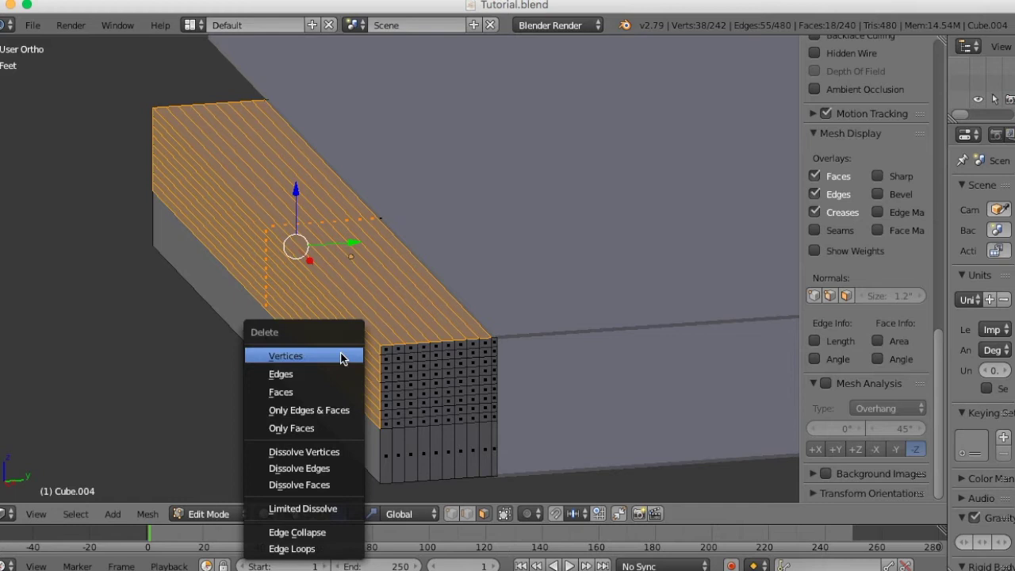
{"action": "left_click", "coordinate": [332, 392]}
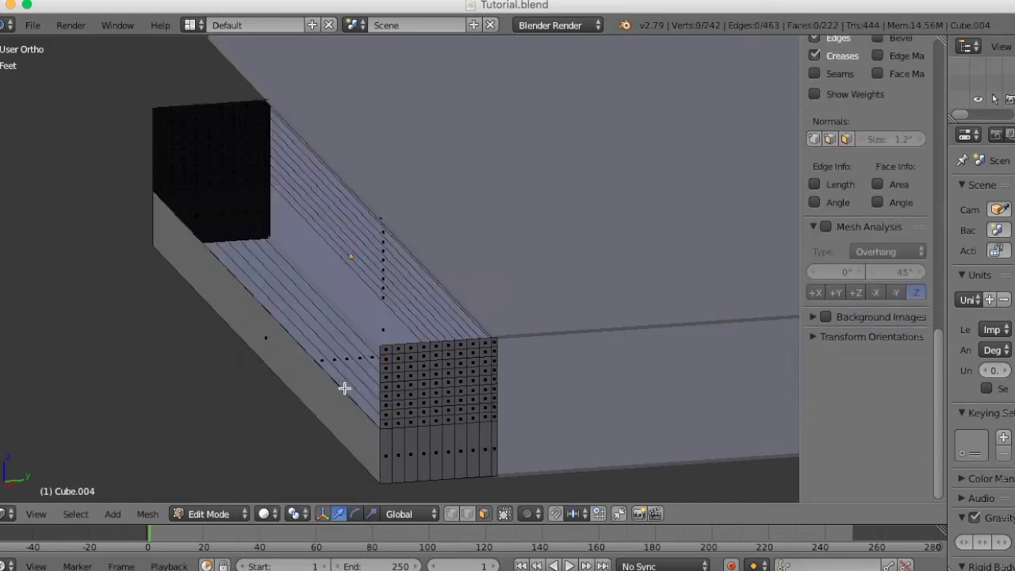
Show the extruded block in the right orthographic view with wireframe shading, framed closely for selecting its faces
{"action": "scroll", "coordinate": [347, 390], "scroll_direction": "down", "scroll_amount": 3}
{"action": "middle_click_drag", "start_coordinate": [347, 389], "coordinate": [245, 477]}
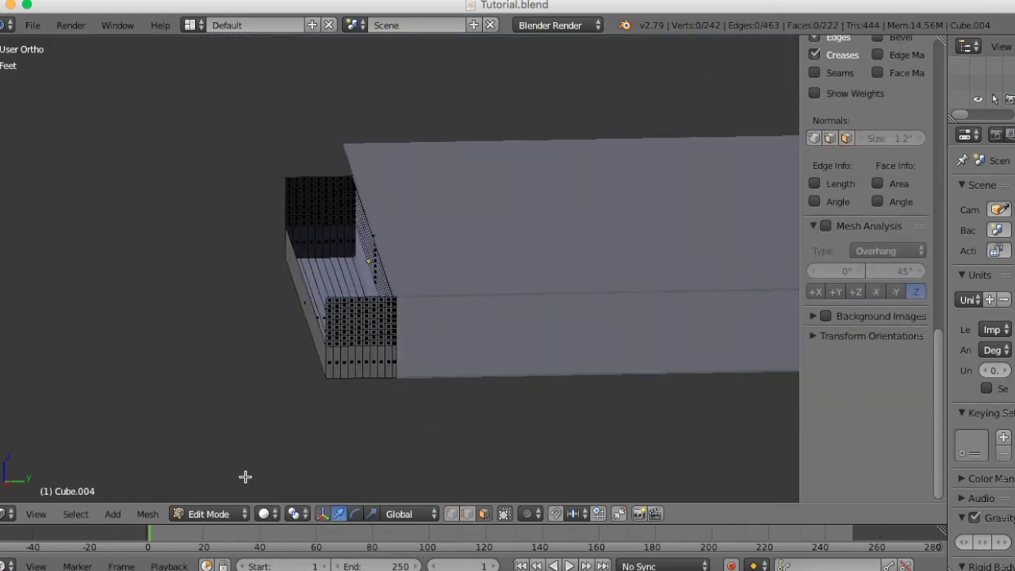
{"action": "left_click", "coordinate": [41, 516]}
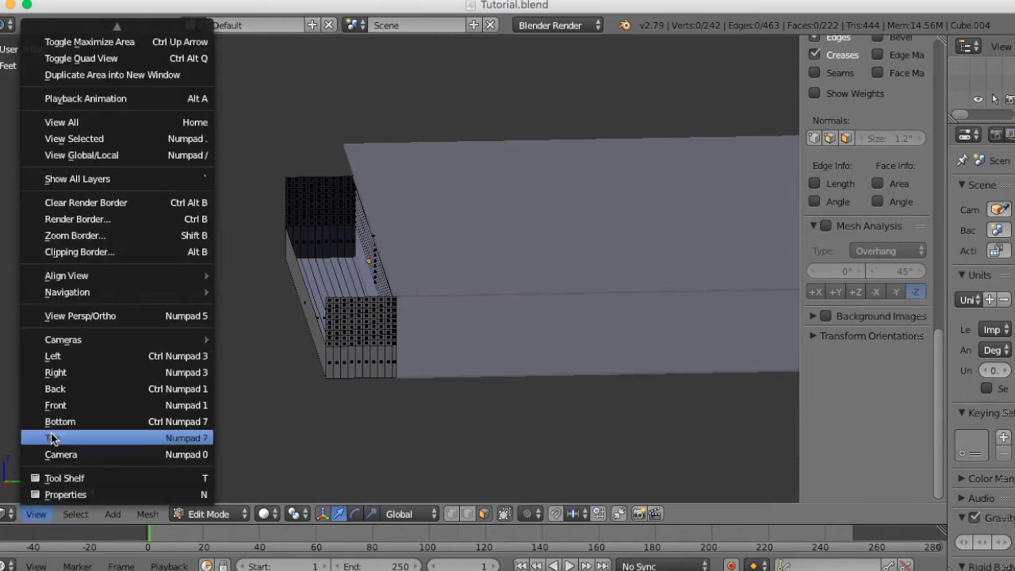
{"action": "left_click", "coordinate": [82, 381]}
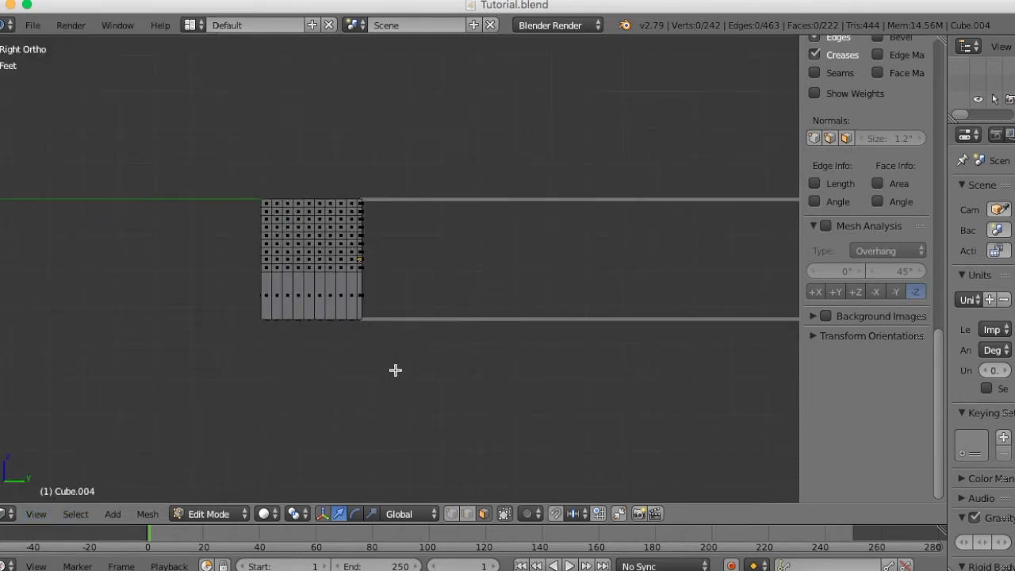
{"action": "key", "text": "z"}
{"action": "scroll", "coordinate": [395, 369], "scroll_direction": "up", "scroll_amount": 4}
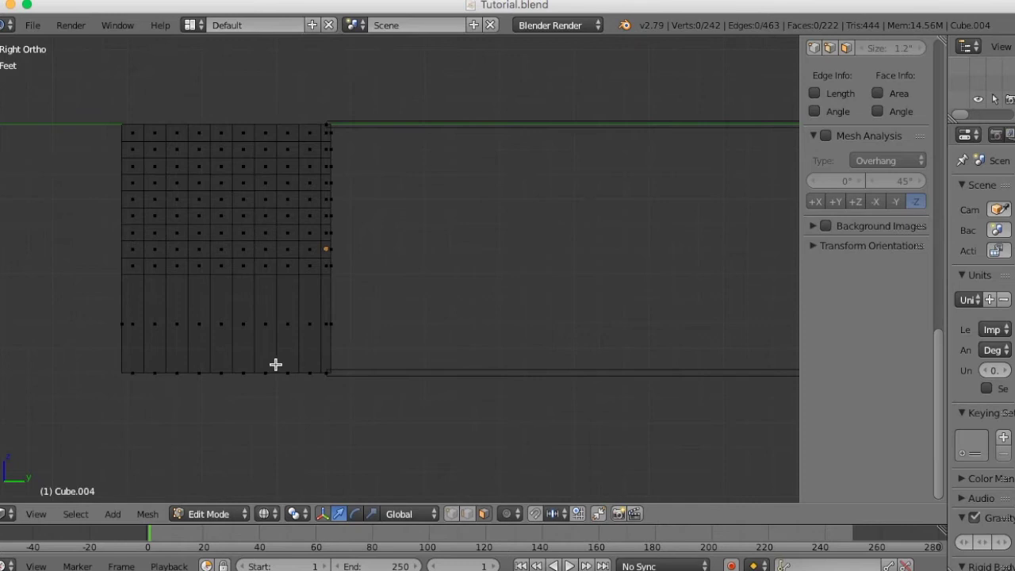
{"action": "middle_click_drag", "start_coordinate": [274, 362], "coordinate": [461, 400], "text": "shift"}
{"action": "scroll", "coordinate": [462, 401], "scroll_direction": "up", "scroll_amount": 2}
Box-select and delete end faces in a staircase pattern, from eight rows in the outermost column to one row in the eighth column
{"action": "key", "text": "b"}
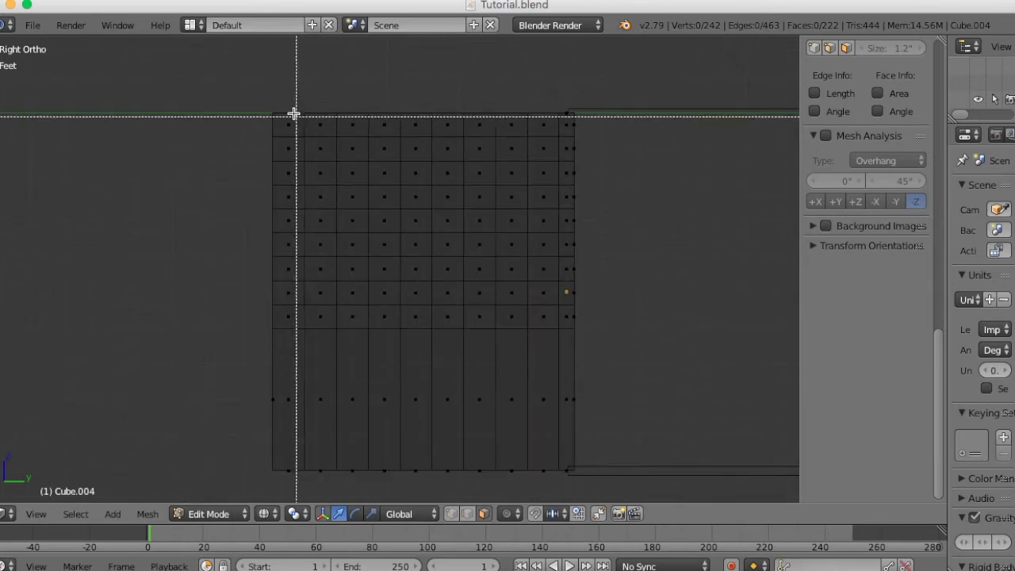
{"action": "left_click_drag", "start_coordinate": [279, 98], "coordinate": [295, 308]}
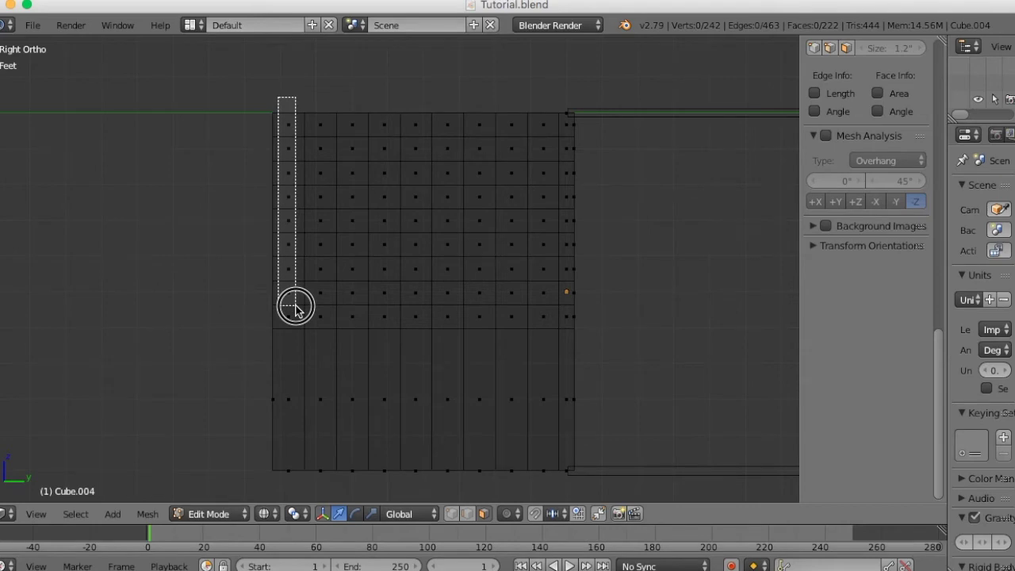
{"action": "left_click_drag", "start_coordinate": [295, 308], "coordinate": [295, 308]}
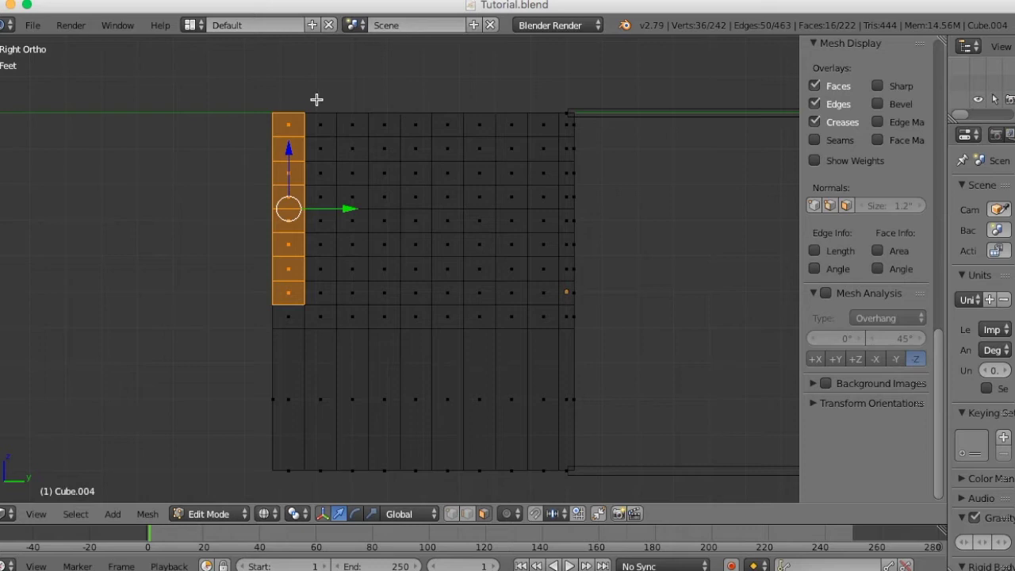
{"action": "key", "text": "b"}
{"action": "left_click_drag", "start_coordinate": [317, 100], "coordinate": [324, 269]}
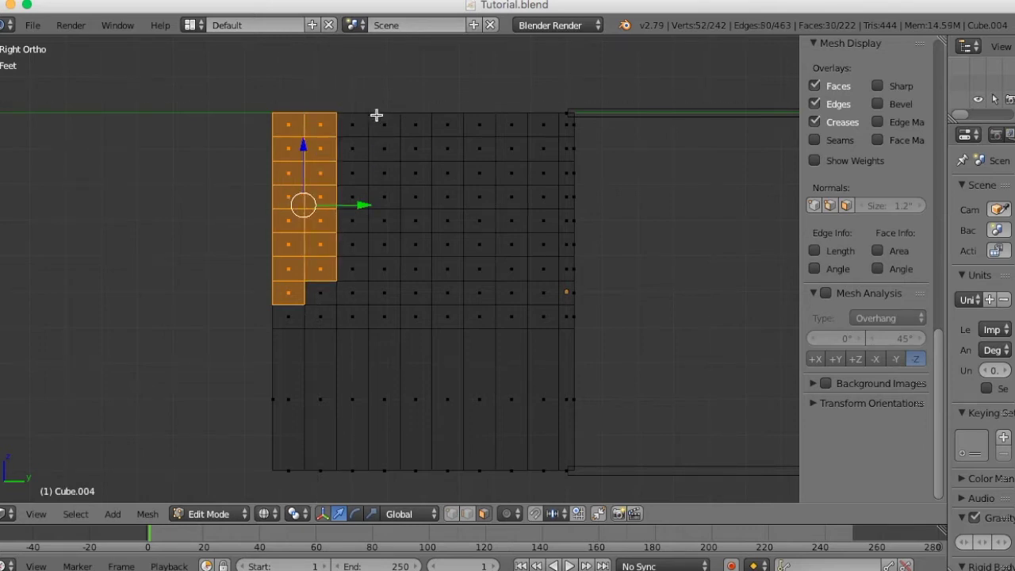
{"action": "key", "text": "b"}
{"action": "left_click_drag", "start_coordinate": [350, 108], "coordinate": [359, 256]}
{"action": "key", "text": "b"}
{"action": "left_click_drag", "start_coordinate": [379, 106], "coordinate": [395, 238]}
{"action": "key", "text": "b"}
{"action": "left_click_drag", "start_coordinate": [413, 121], "coordinate": [429, 198]}
{"action": "key", "text": "b"}
{"action": "left_click_drag", "start_coordinate": [452, 109], "coordinate": [456, 169]}
{"action": "key", "text": "b"}
{"action": "left_click_drag", "start_coordinate": [475, 113], "coordinate": [451, 182]}
{"action": "key", "text": "b"}
{"action": "key", "text": "b"}
{"action": "left_click_drag", "start_coordinate": [511, 119], "coordinate": [518, 127]}
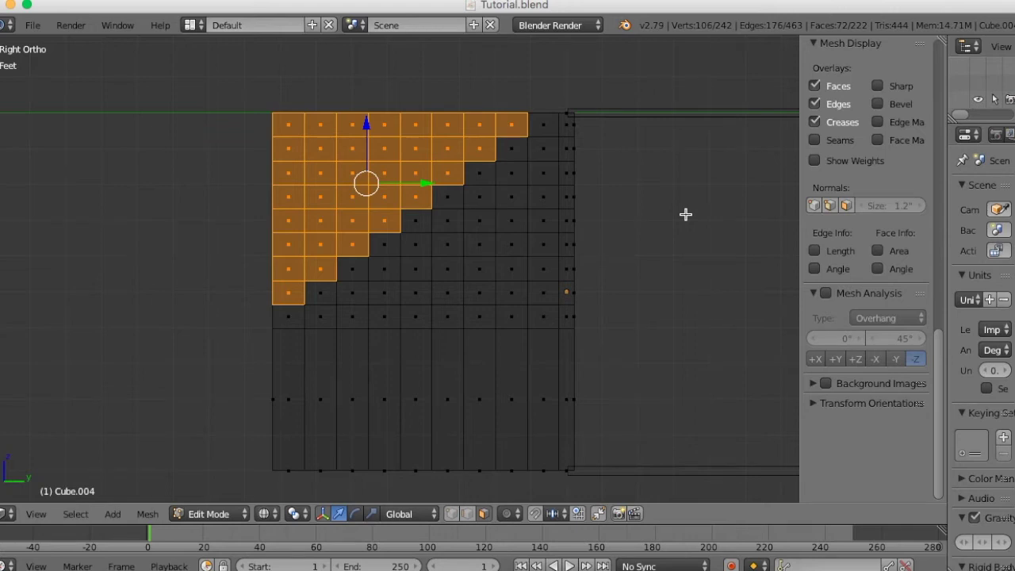
{"action": "key", "text": "x"}
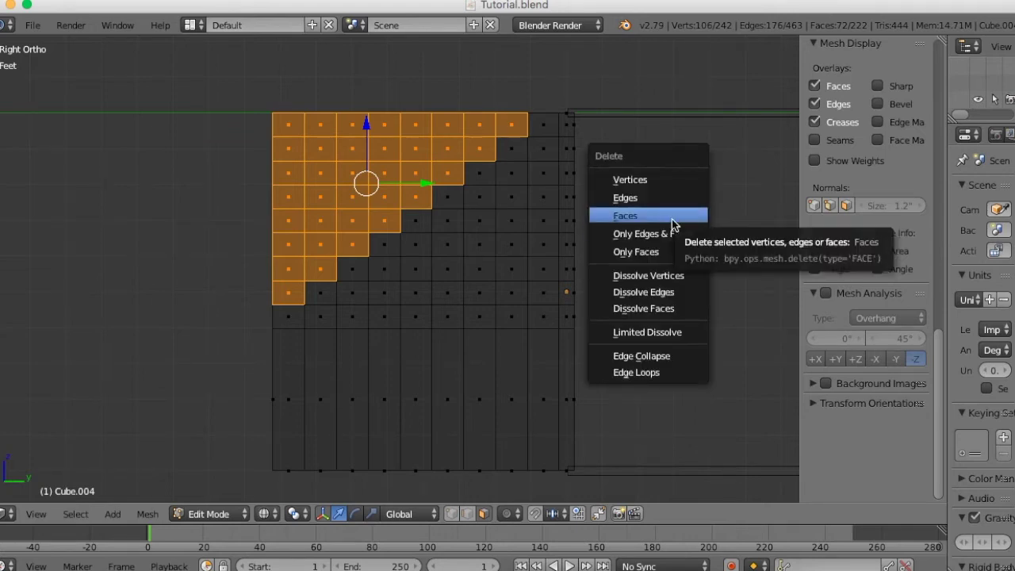
{"action": "left_click", "coordinate": [672, 222]}
Return to solid shading in an angled view of the stepped ends and switch to edge selection
{"action": "scroll", "coordinate": [420, 278], "scroll_direction": "down", "scroll_amount": 3}
{"action": "middle_click_drag", "start_coordinate": [420, 279], "coordinate": [478, 322]}
{"action": "key", "text": "z"}
{"action": "scroll", "coordinate": [455, 314], "scroll_direction": "down", "scroll_amount": 3}
{"action": "scroll", "coordinate": [456, 314], "scroll_direction": "up", "scroll_amount": 4}
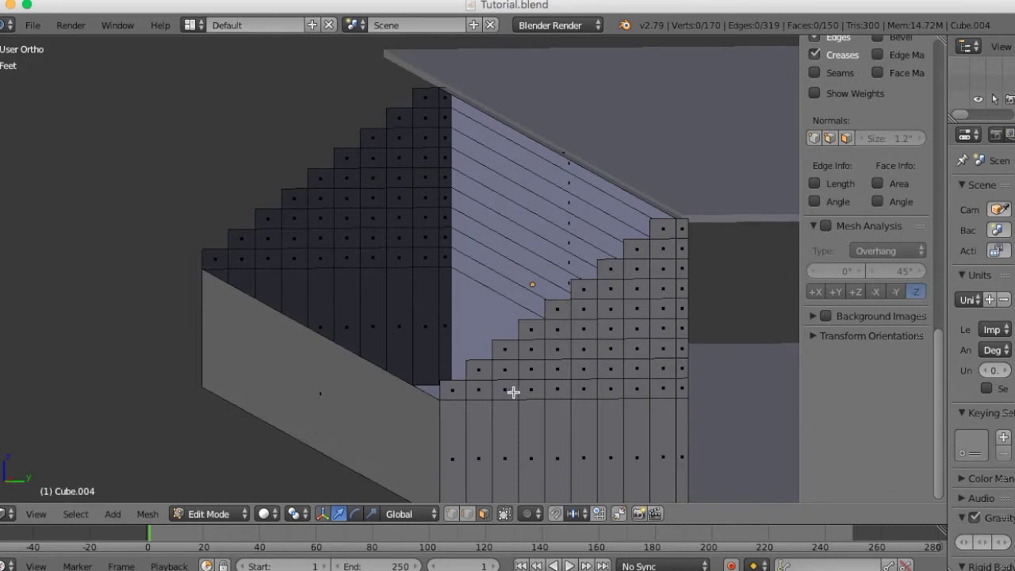
{"action": "middle_click_drag", "start_coordinate": [513, 392], "coordinate": [518, 345], "text": "shift"}
{"action": "key", "text": "ctrl+Tab"}
{"action": "left_click", "coordinate": [498, 329]}
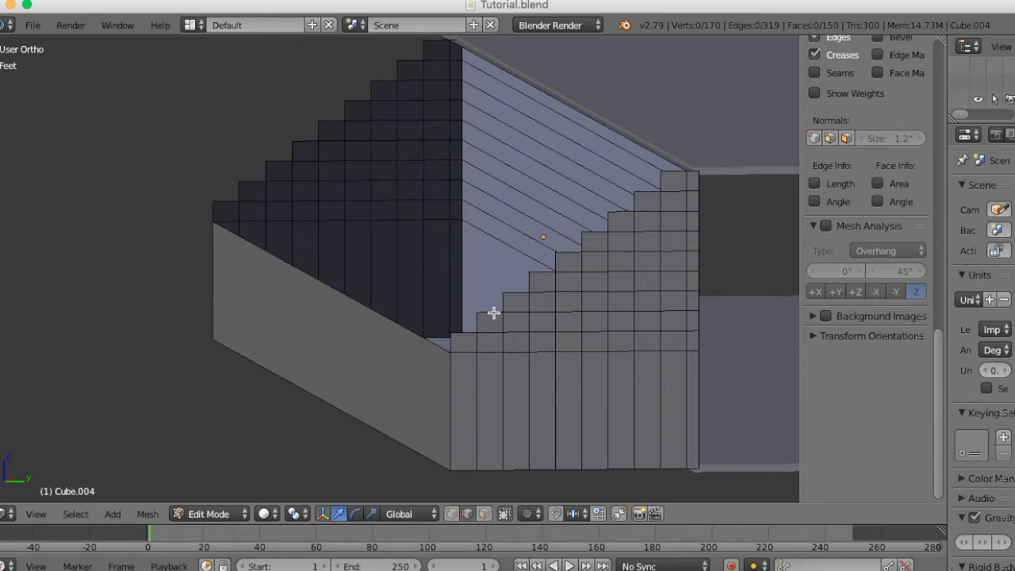
Select the chain of stepped edges on the near end, from the lowest tread up to the highest riser
{"action": "right_click", "coordinate": [494, 313]}
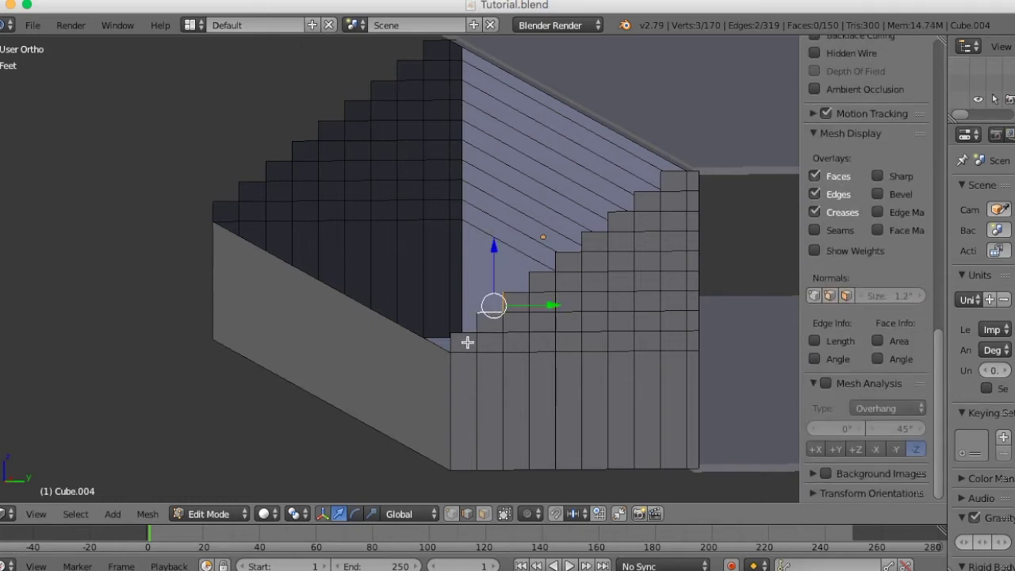
{"action": "right_click", "coordinate": [469, 335], "text": "ctrl"}
{"action": "right_click", "coordinate": [531, 283], "text": "ctrl"}
{"action": "right_click", "coordinate": [558, 262], "text": "ctrl"}
{"action": "right_click", "coordinate": [587, 239], "text": "ctrl"}
{"action": "right_click", "coordinate": [616, 220], "text": "ctrl"}
{"action": "right_click", "coordinate": [634, 200], "text": "ctrl"}
{"action": "right_click", "coordinate": [659, 176], "text": "ctrl"}
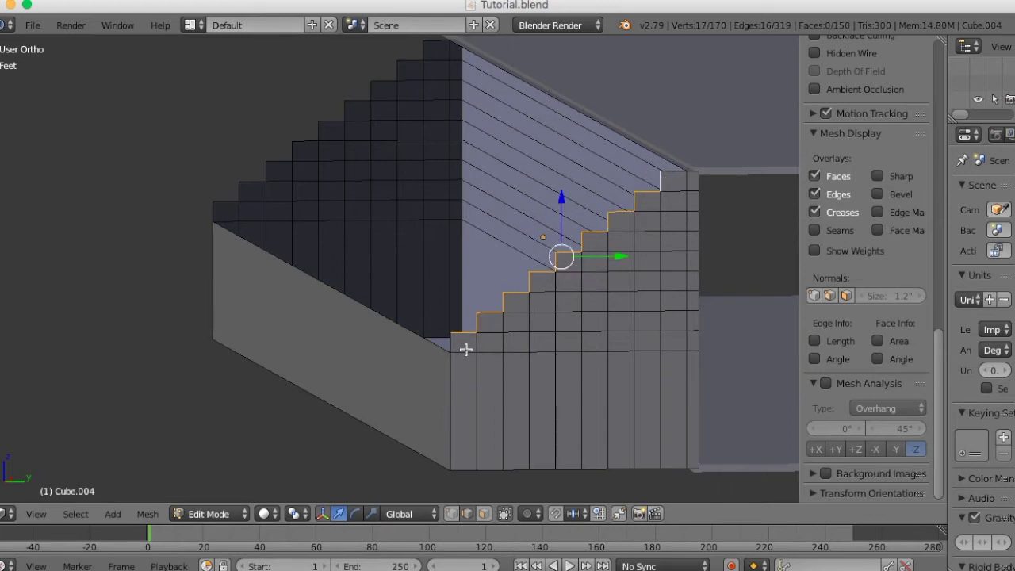
Add the matching stepped edges on the far end to the selection, from the lowest tread up to the highest riser
{"action": "right_click", "coordinate": [227, 202], "text": "alt+shift"}
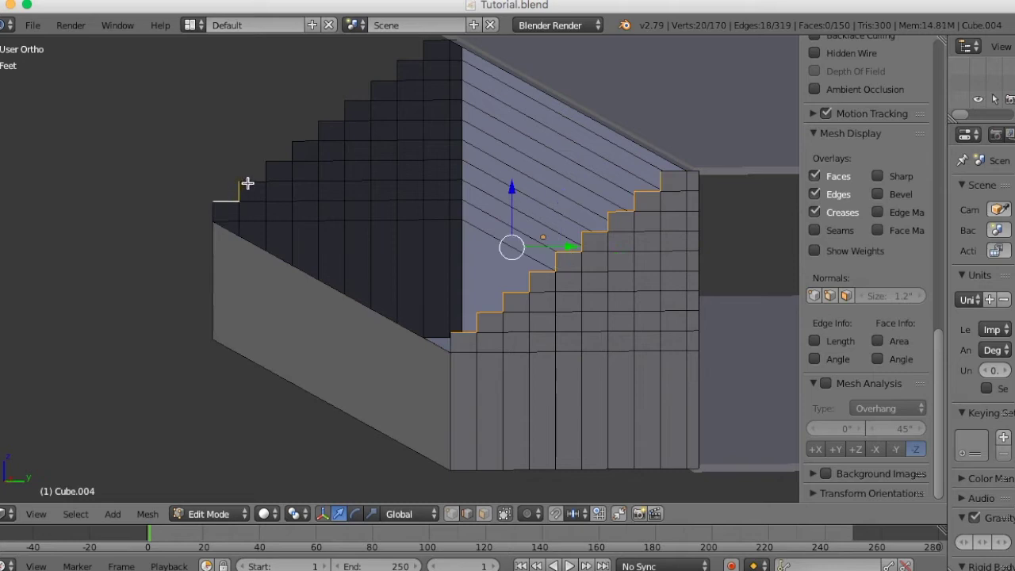
{"action": "right_click", "coordinate": [262, 180], "text": "alt+shift"}
{"action": "right_click", "coordinate": [285, 161], "text": "alt+shift"}
{"action": "right_click", "coordinate": [306, 142], "text": "alt+shift"}
{"action": "right_click", "coordinate": [330, 123], "text": "alt+shift"}
{"action": "right_click", "coordinate": [366, 100], "text": "alt+shift"}
{"action": "right_click", "coordinate": [391, 80], "text": "alt+shift"}
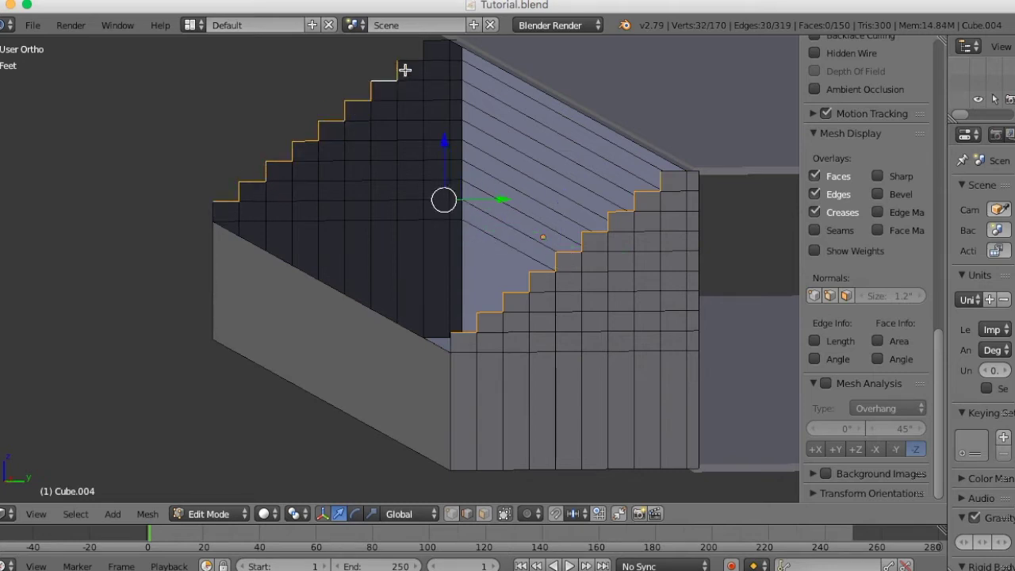
{"action": "right_click", "coordinate": [414, 58], "text": "alt+shift"}
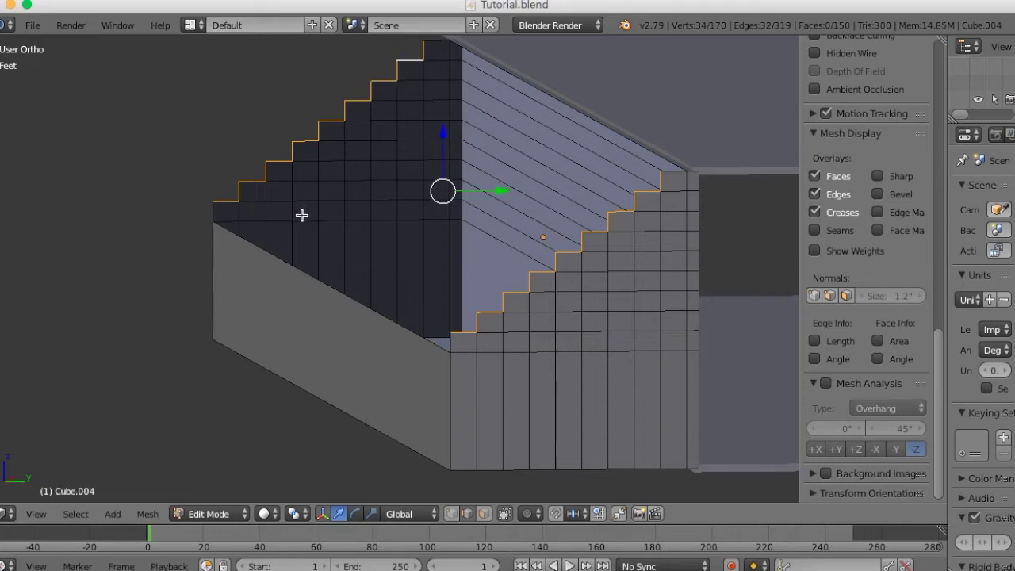
Add the remaining topmost stepped edges at both stair ends to the edge selection
{"action": "middle_click_drag", "start_coordinate": [655, 259], "coordinate": [662, 313]}
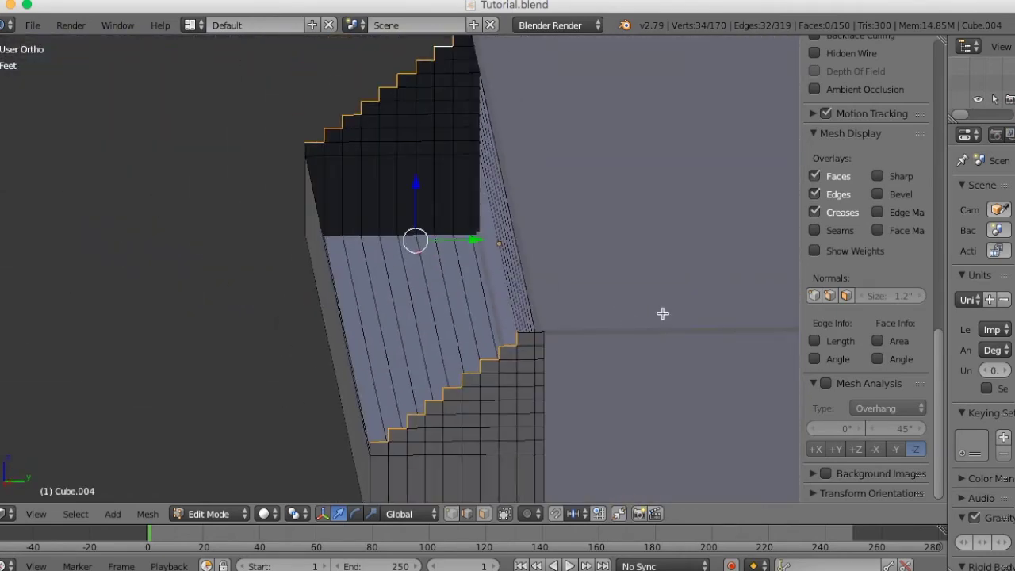
{"action": "scroll", "coordinate": [621, 331], "scroll_direction": "up", "scroll_amount": 1}
{"action": "right_click", "coordinate": [553, 346], "text": "shift"}
{"action": "middle_click_drag", "start_coordinate": [589, 258], "coordinate": [667, 418], "text": "shift"}
{"action": "scroll", "coordinate": [666, 396], "scroll_direction": "up", "scroll_amount": 2}
{"action": "right_click", "coordinate": [624, 96], "text": "shift"}
{"action": "middle_click_drag", "start_coordinate": [582, 259], "coordinate": [551, 389]}
Bridge the two selected stepped edge chains with Bridge Edge Loops to create the treads and risers
{"action": "key", "text": "space"}
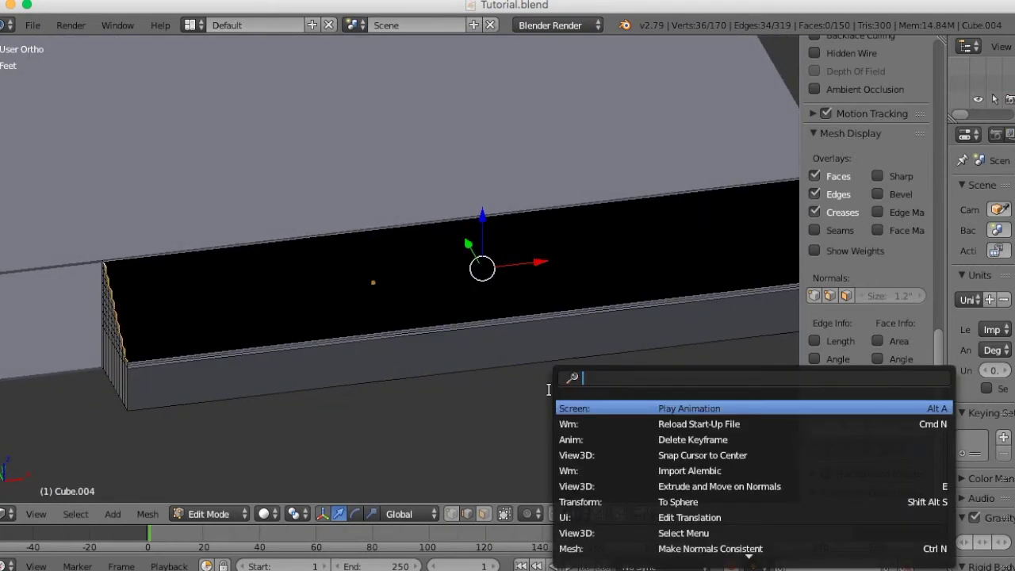
{"action": "type", "text": "bri"}
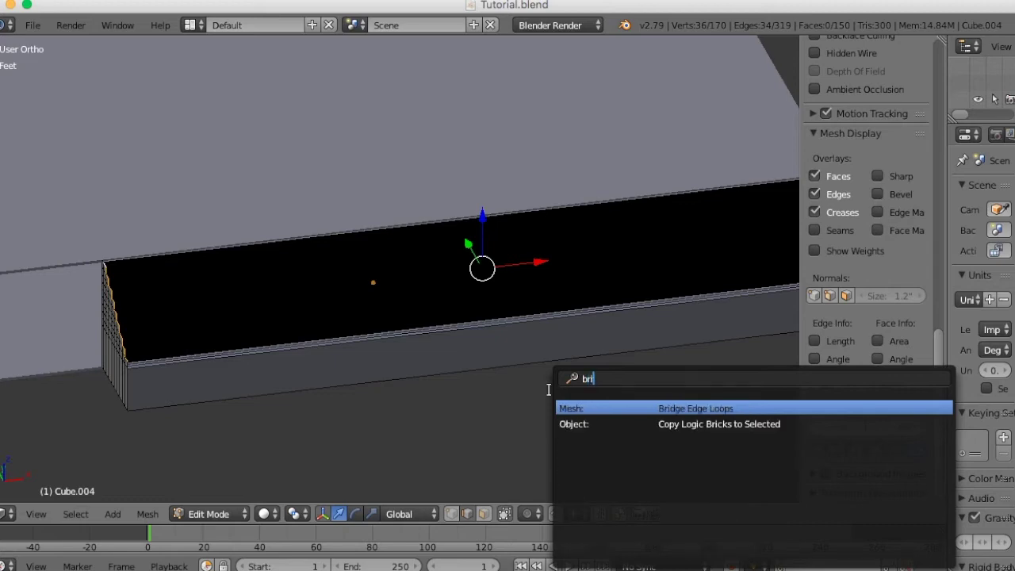
{"action": "left_click", "coordinate": [611, 408]}
{"action": "middle_click_drag", "start_coordinate": [523, 400], "coordinate": [374, 382]}
{"action": "middle_click_drag", "start_coordinate": [451, 429], "coordinate": [366, 257], "text": "ctrl"}
{"action": "mouse_move", "coordinate": [480, 331]}
{"action": "middle_mouse_down"}
{"action": "mouse_move", "coordinate": [467, 322]}
{"action": "mouse_move", "coordinate": [493, 334]}
{"action": "mouse_move", "coordinate": [482, 330]}
{"action": "middle_mouse_up"}
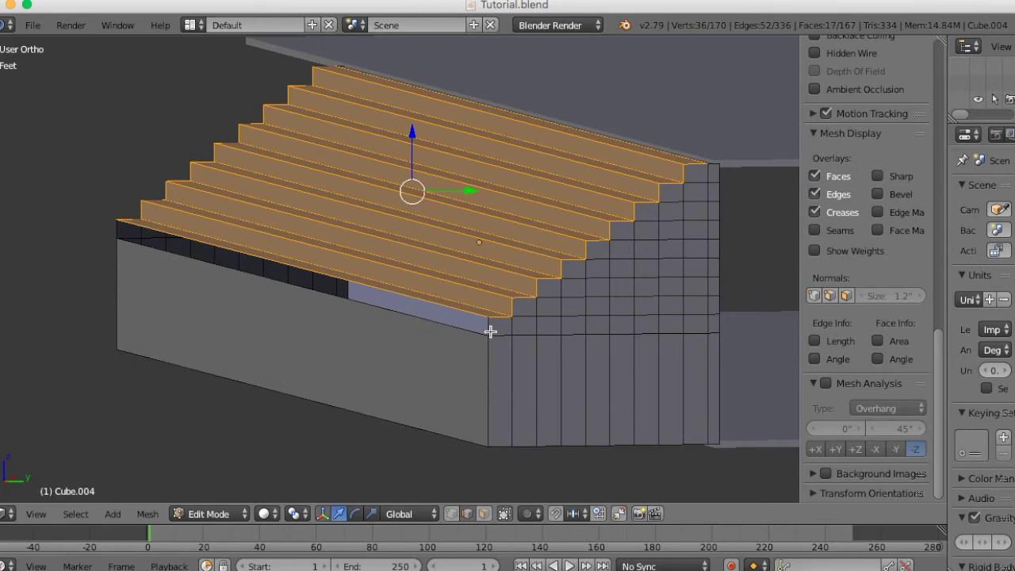
Switch to vertex selection and fill the open strip below the lowest tread with a face from its four corner vertices
{"action": "key", "text": "ctrl+Tab"}
{"action": "left_click", "coordinate": [448, 342]}
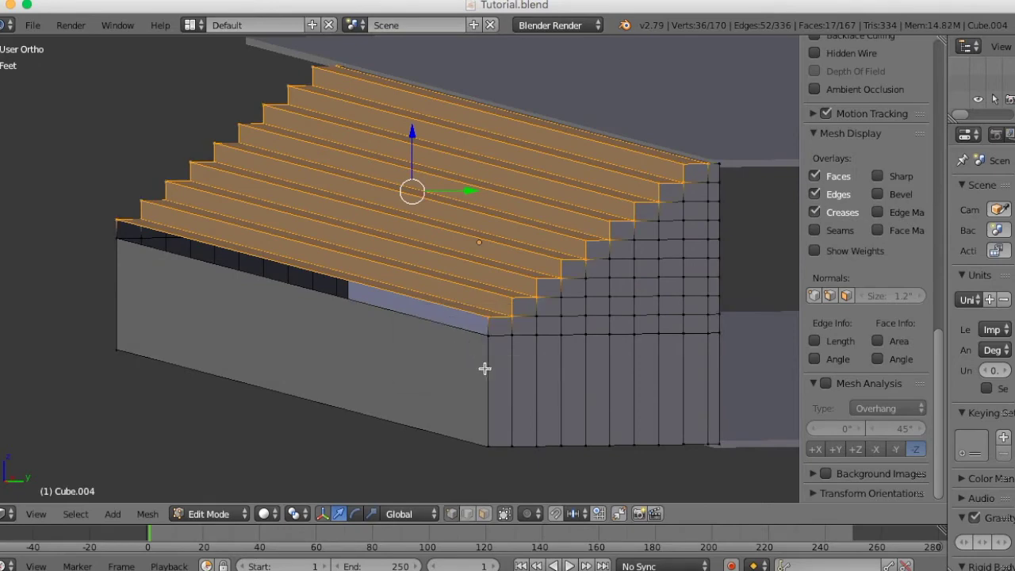
{"action": "left_click", "coordinate": [490, 347]}
{"action": "middle_click_drag", "start_coordinate": [399, 376], "coordinate": [733, 380]}
{"action": "right_click", "coordinate": [475, 326], "text": "shift"}
{"action": "right_click", "coordinate": [473, 311], "text": "shift"}
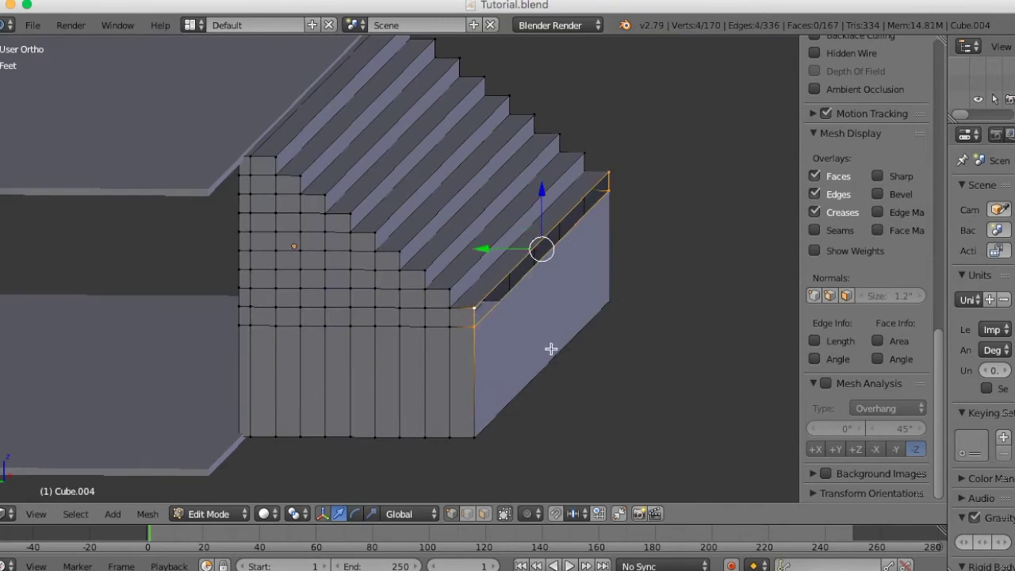
{"action": "key", "text": "f"}
Snap the 3D cursor to the topmost inner vertex of the near stair end, at the slab corner
{"action": "middle_click_drag", "start_coordinate": [566, 351], "coordinate": [405, 405]}
{"action": "scroll", "coordinate": [439, 394], "scroll_direction": "down", "scroll_amount": 3}
{"action": "scroll", "coordinate": [432, 407], "scroll_direction": "up", "scroll_amount": 3}
{"action": "scroll", "coordinate": [405, 404], "scroll_direction": "down", "scroll_amount": 4}
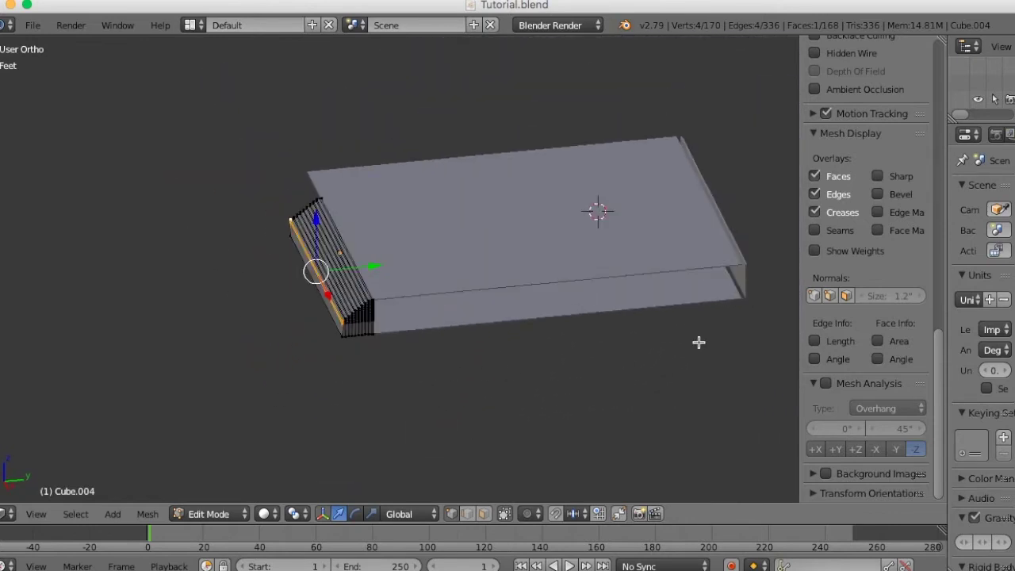
{"action": "mouse_move", "coordinate": [489, 376]}
{"action": "middle_mouse_down"}
{"action": "mouse_move", "coordinate": [544, 394]}
{"action": "mouse_move", "coordinate": [496, 390]}
{"action": "mouse_move", "coordinate": [493, 377]}
{"action": "middle_mouse_up"}
{"action": "scroll", "coordinate": [517, 393], "scroll_direction": "up", "scroll_amount": 3}
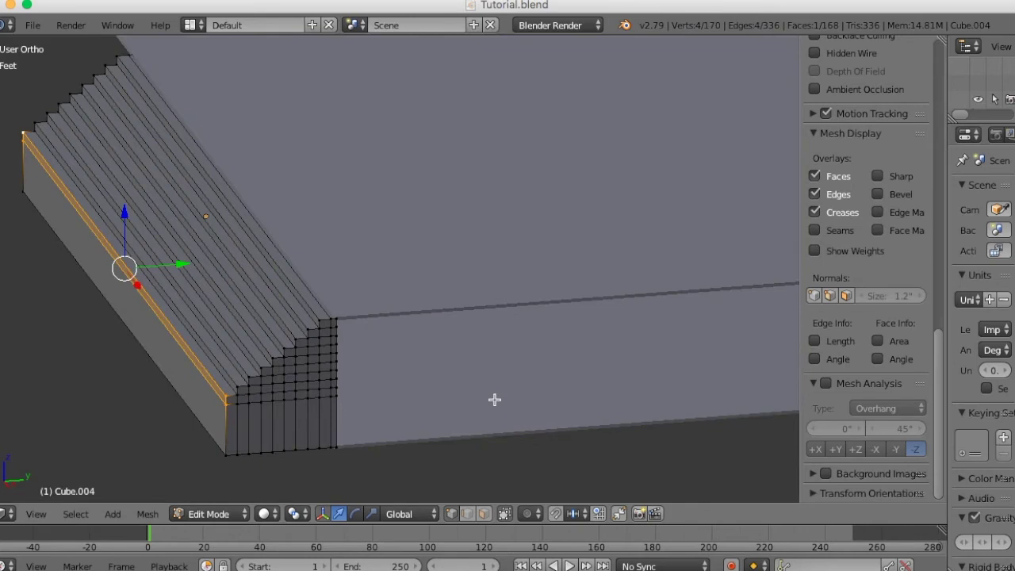
{"action": "scroll", "coordinate": [353, 443], "scroll_direction": "up", "scroll_amount": 4}
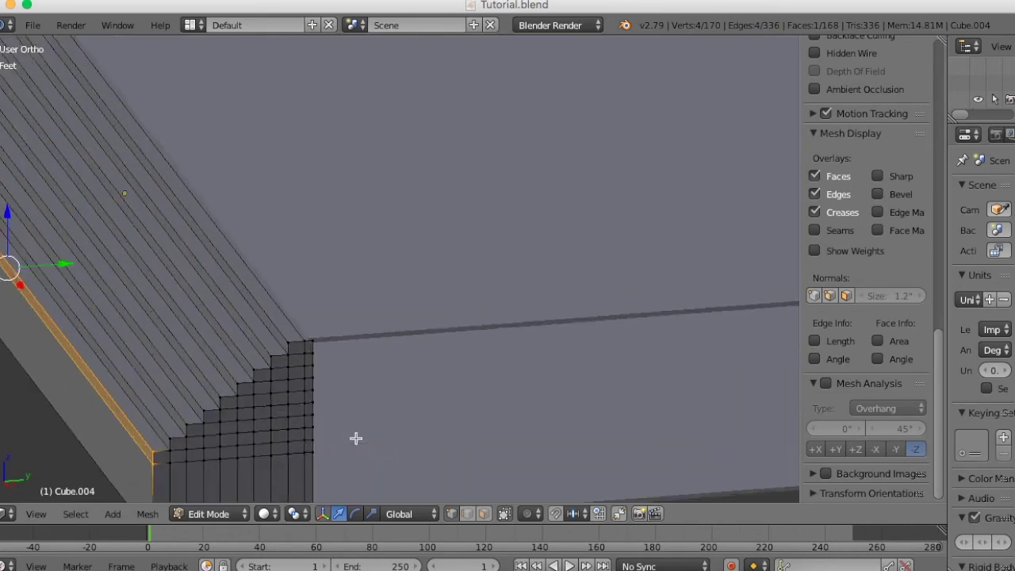
{"action": "right_click", "coordinate": [298, 350]}
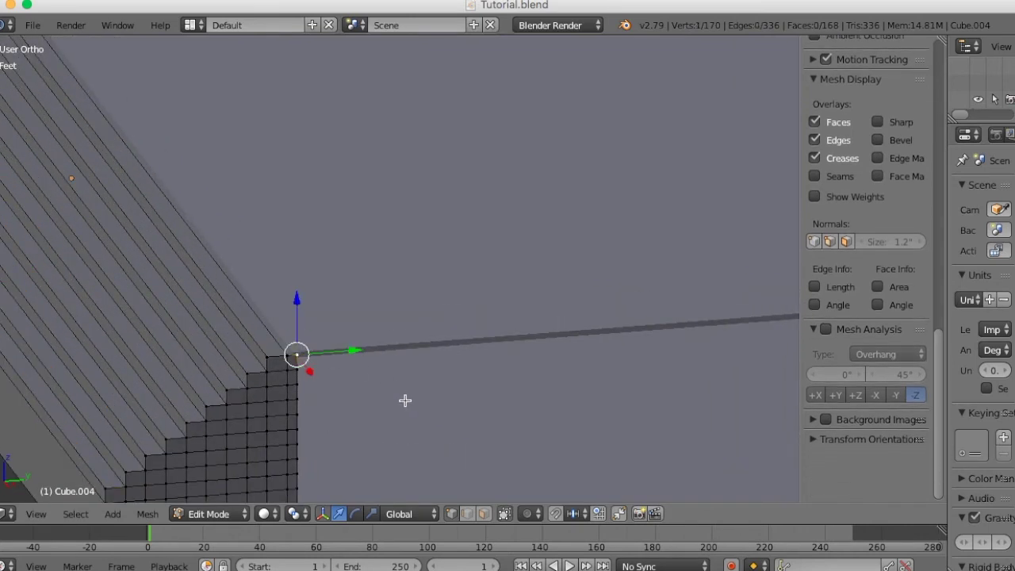
{"action": "middle_click_drag", "start_coordinate": [403, 399], "coordinate": [406, 405]}
{"action": "key", "text": "shift+s"}
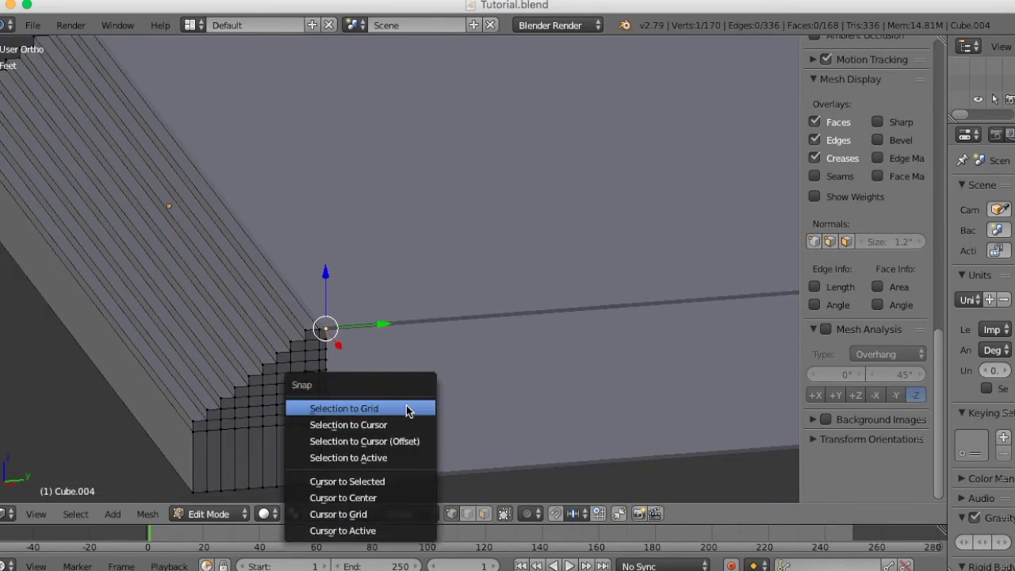
{"action": "left_click", "coordinate": [403, 482]}
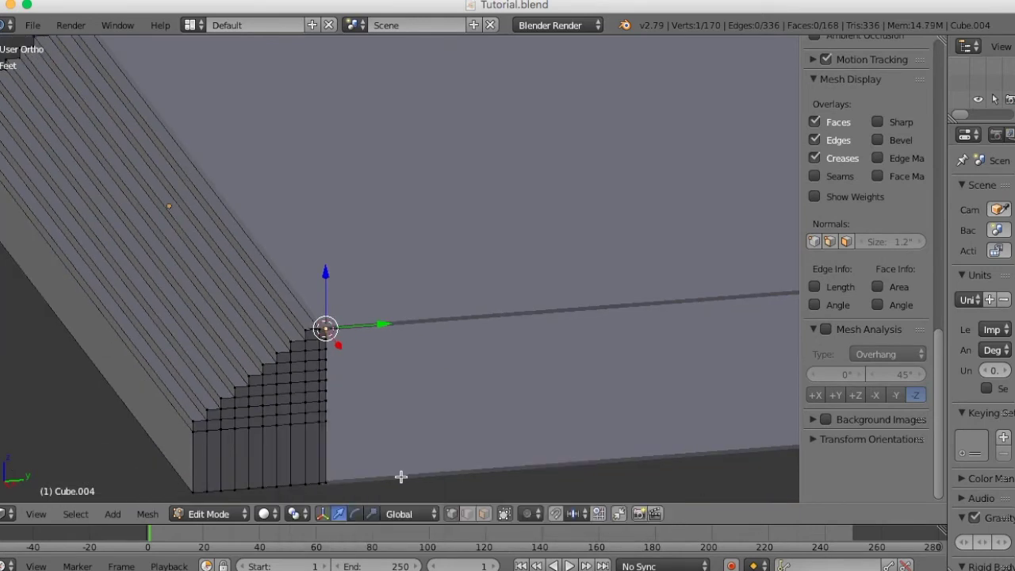
Box-select all vertices of the stair end at the cursor in top wireframe view
{"action": "scroll", "coordinate": [382, 418], "scroll_direction": "up", "scroll_amount": 2}
{"action": "scroll", "coordinate": [382, 418], "scroll_direction": "down", "scroll_amount": 5}
{"action": "left_click", "coordinate": [42, 514]}
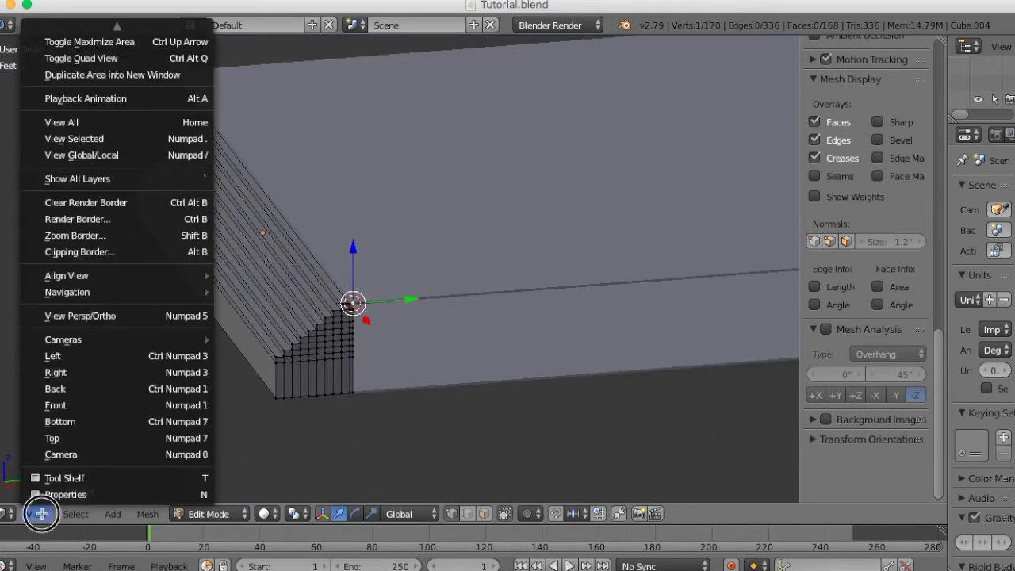
{"action": "left_click", "coordinate": [107, 439]}
{"action": "middle_click_drag", "start_coordinate": [641, 402], "coordinate": [483, 312], "text": "shift"}
{"action": "scroll", "coordinate": [608, 393], "scroll_direction": "up", "scroll_amount": 4}
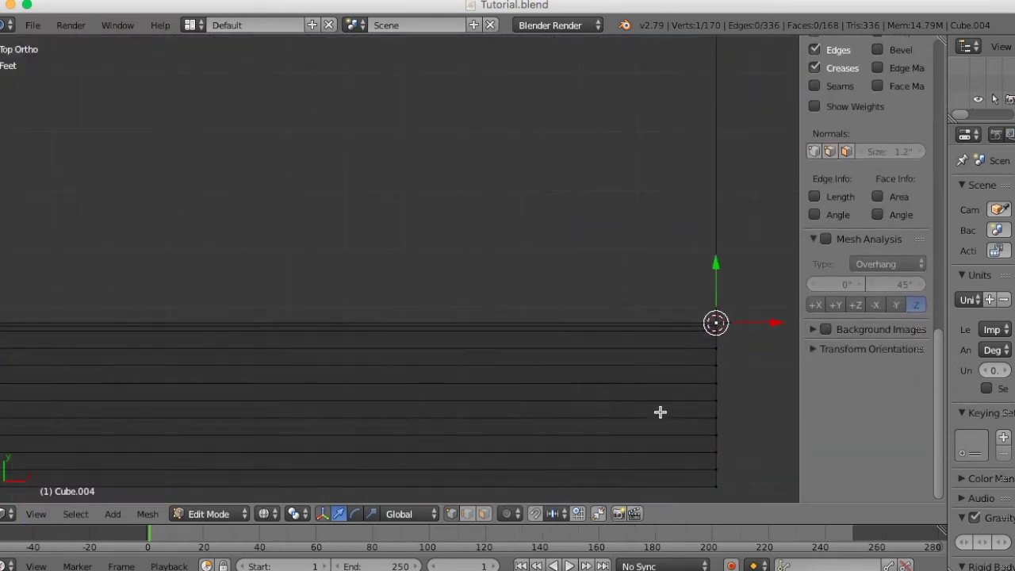
{"action": "middle_click_drag", "start_coordinate": [662, 413], "coordinate": [447, 365], "text": "shift"}
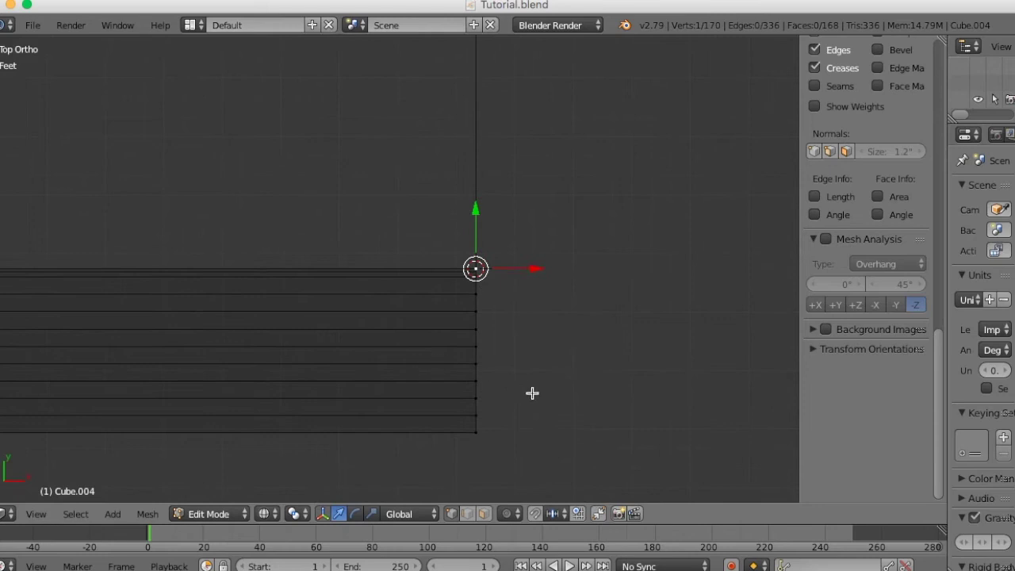
{"action": "key", "text": "b"}
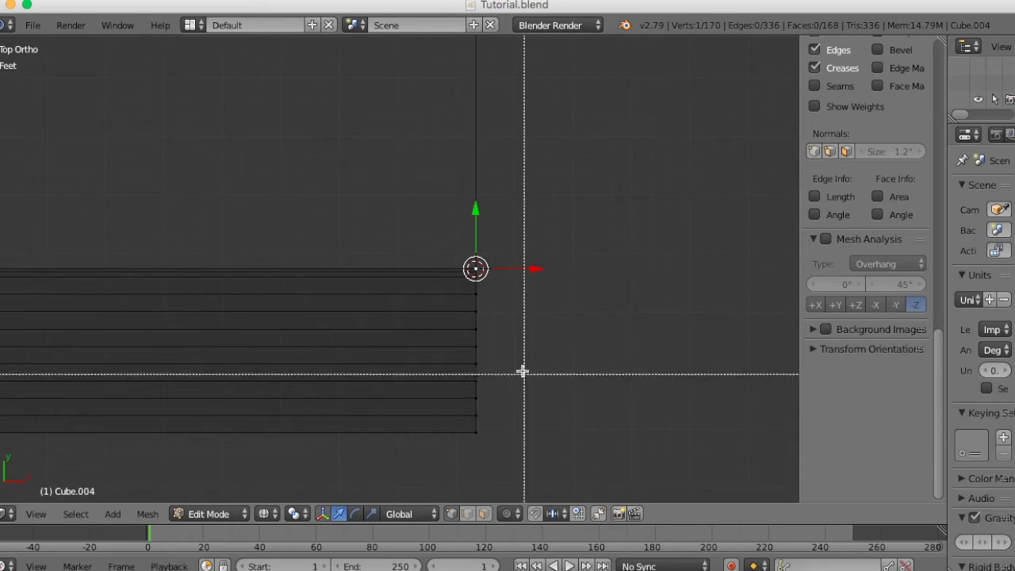
{"action": "left_click_drag", "start_coordinate": [539, 234], "coordinate": [469, 447]}
{"action": "scroll", "coordinate": [576, 426], "scroll_direction": "down", "scroll_amount": 2}
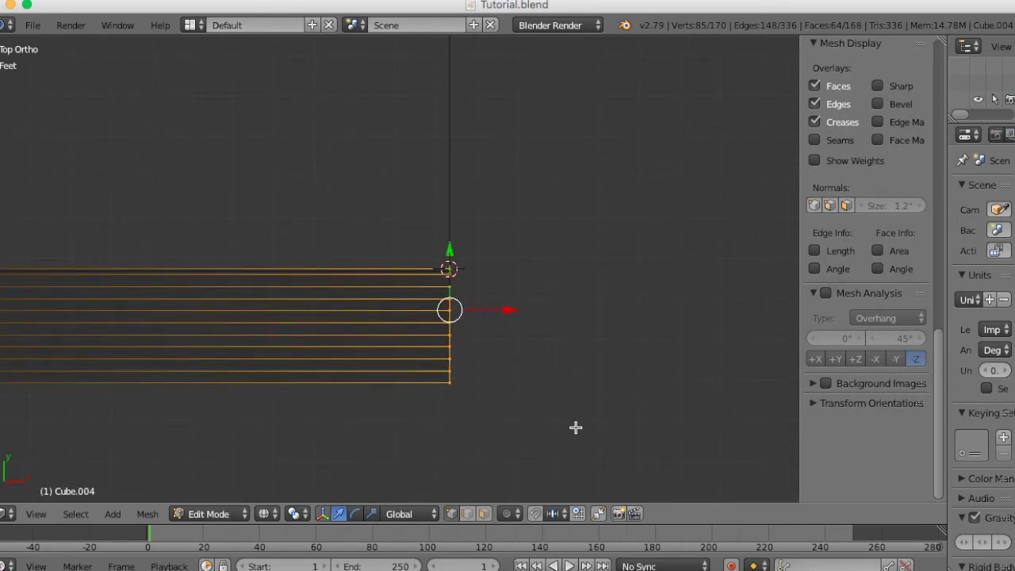
Spin the selected stair end around the 3D cursor with 9 steps and an angle of -90°
{"action": "key", "text": "n"}
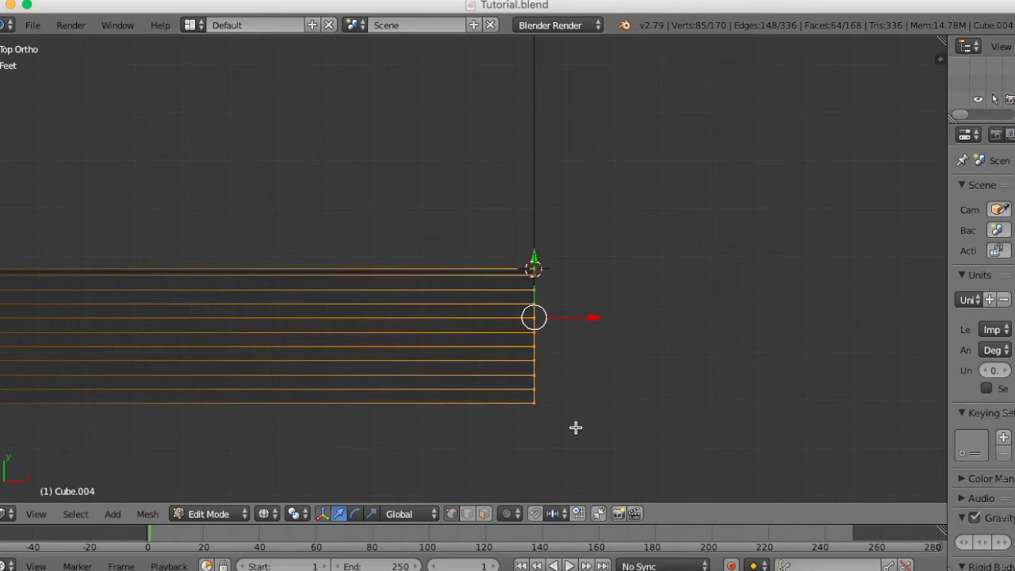
{"action": "key", "text": "t"}
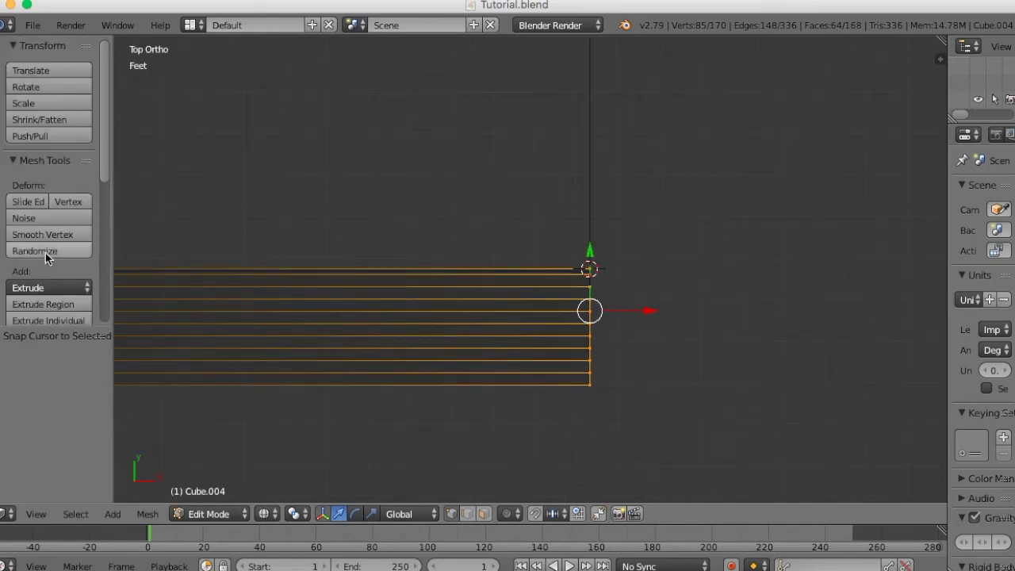
{"action": "scroll", "coordinate": [46, 258], "scroll_direction": "down", "scroll_amount": 10}
{"action": "scroll", "coordinate": [47, 275], "scroll_direction": "up", "scroll_amount": 3}
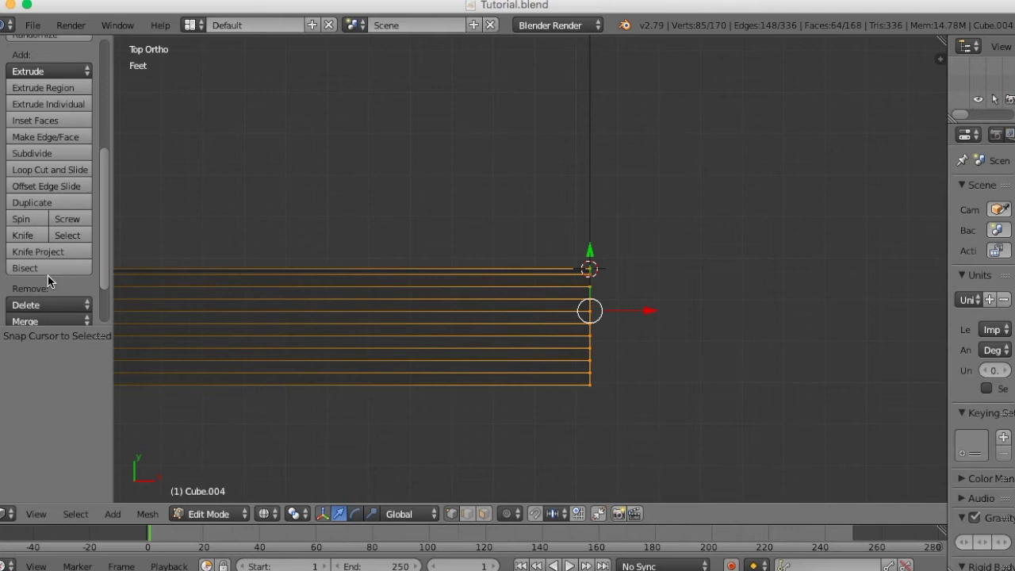
{"action": "scroll", "coordinate": [614, 335], "scroll_direction": "up", "scroll_amount": 2}
{"action": "scroll", "coordinate": [630, 365], "scroll_direction": "up", "scroll_amount": 3}
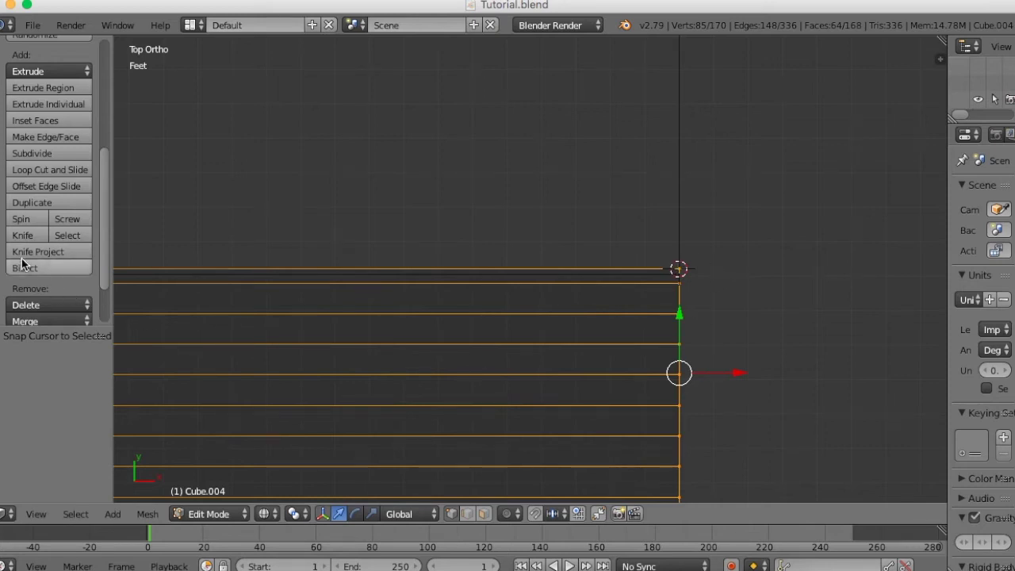
{"action": "left_click", "coordinate": [28, 221]}
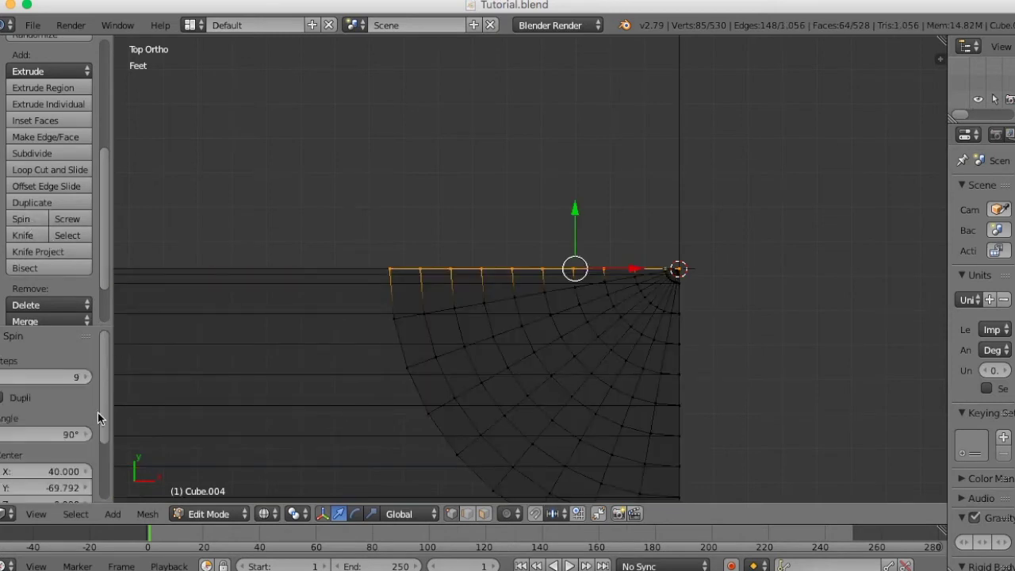
{"action": "left_click", "coordinate": [52, 435]}
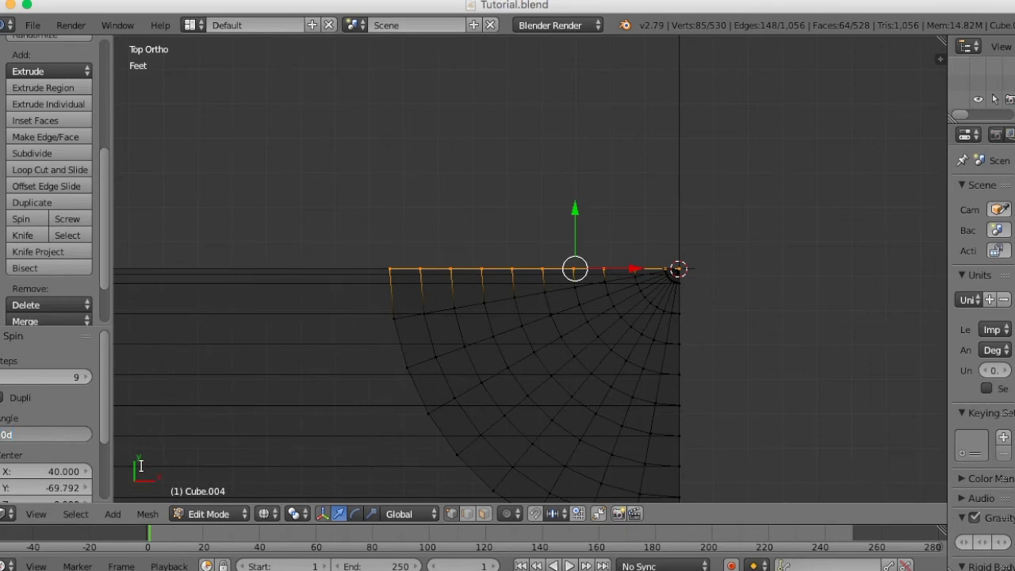
{"action": "key", "text": "Return"}
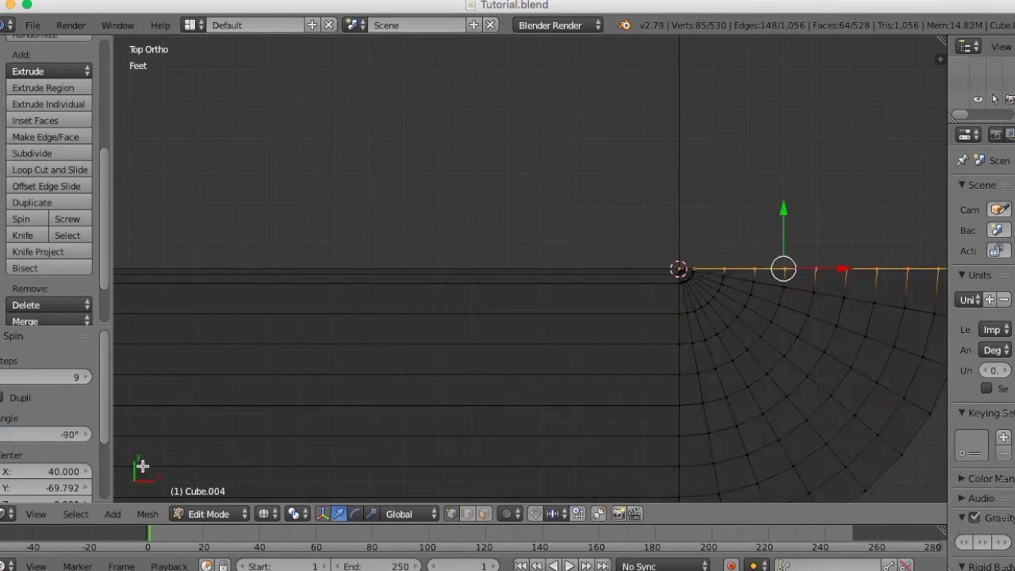
Examine the rounded stair corner from above and in an angled view
{"action": "scroll", "coordinate": [357, 349], "scroll_direction": "down", "scroll_amount": 4}
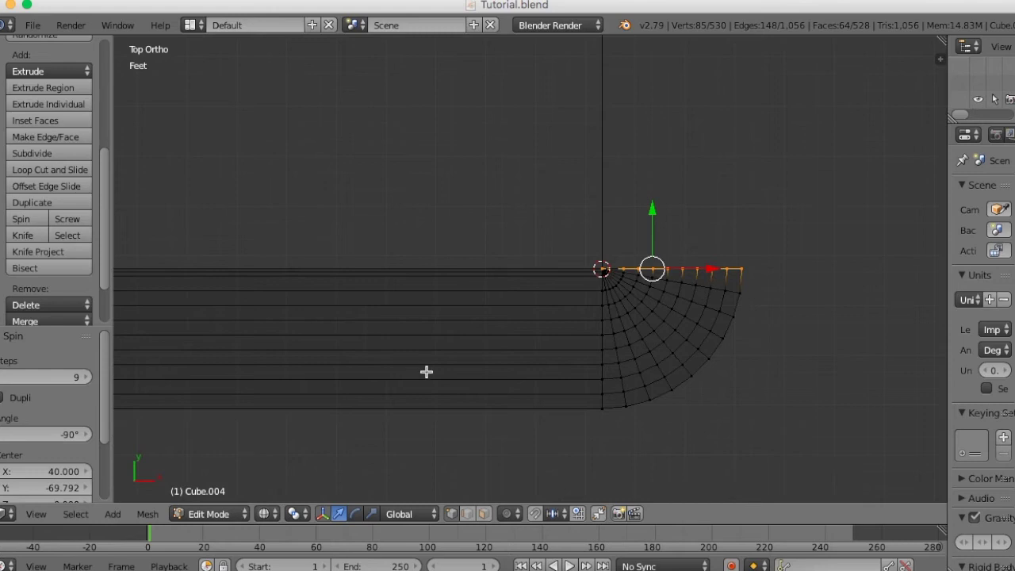
{"action": "middle_click_drag", "start_coordinate": [418, 380], "coordinate": [420, 304], "text": "shift"}
{"action": "scroll", "coordinate": [420, 304], "scroll_direction": "up", "scroll_amount": 2}
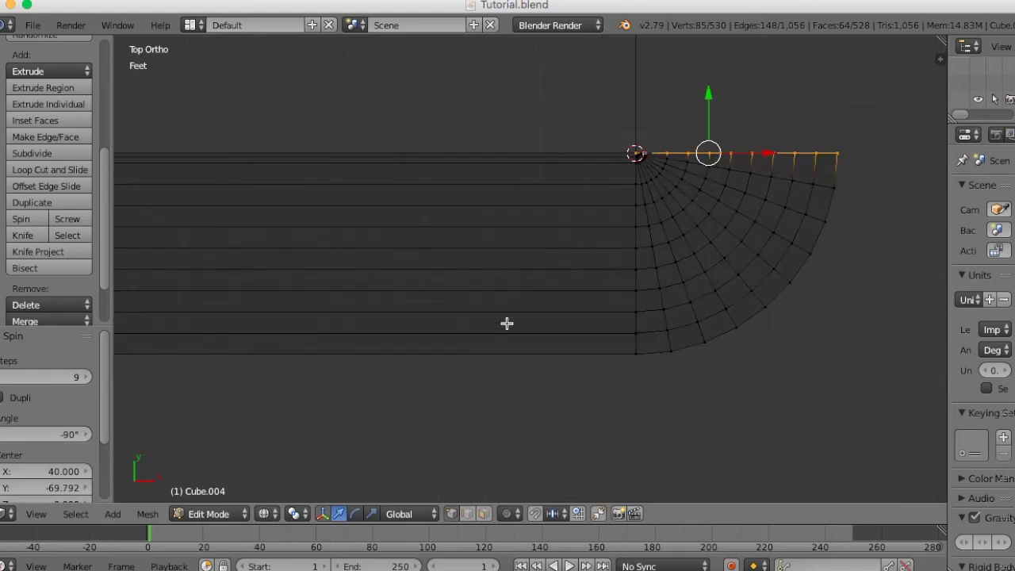
{"action": "scroll", "coordinate": [509, 334], "scroll_direction": "down", "scroll_amount": 5}
{"action": "middle_click_drag", "start_coordinate": [521, 360], "coordinate": [436, 248]}
{"action": "middle_click_drag", "start_coordinate": [492, 295], "coordinate": [608, 398]}
{"action": "scroll", "coordinate": [603, 357], "scroll_direction": "up", "scroll_amount": 3}
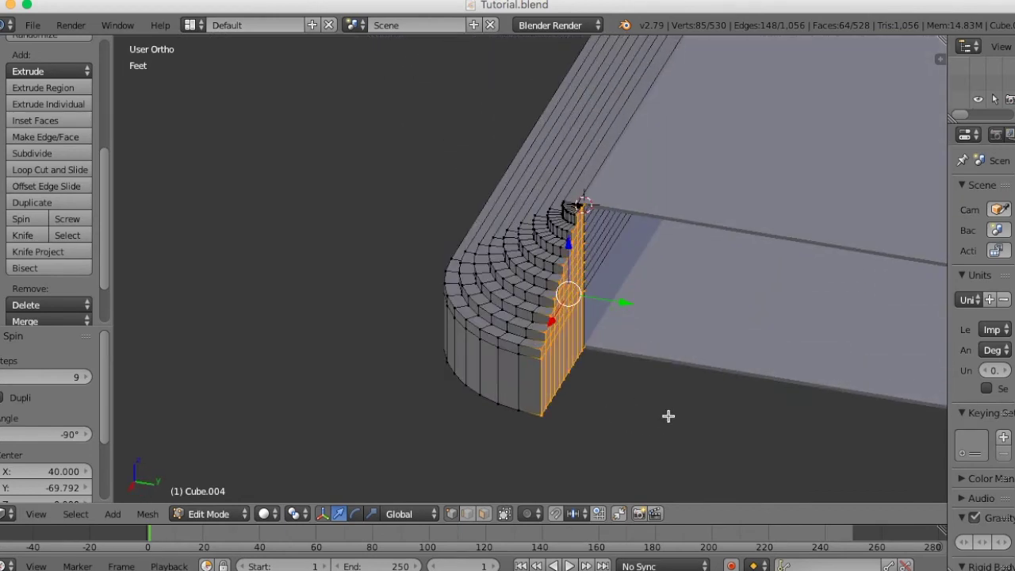
{"action": "scroll", "coordinate": [558, 350], "scroll_direction": "down", "scroll_amount": 2}
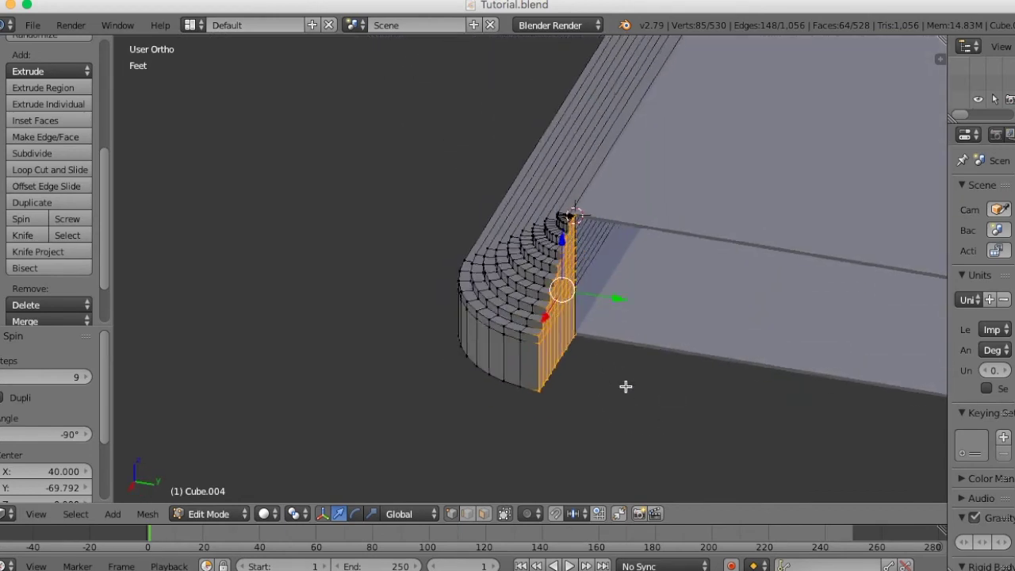
Extrude the spun end profile about 86.8 ft along the adjacent slab side and return to Object Mode
{"action": "middle_click_drag", "start_coordinate": [685, 429], "coordinate": [472, 429]}
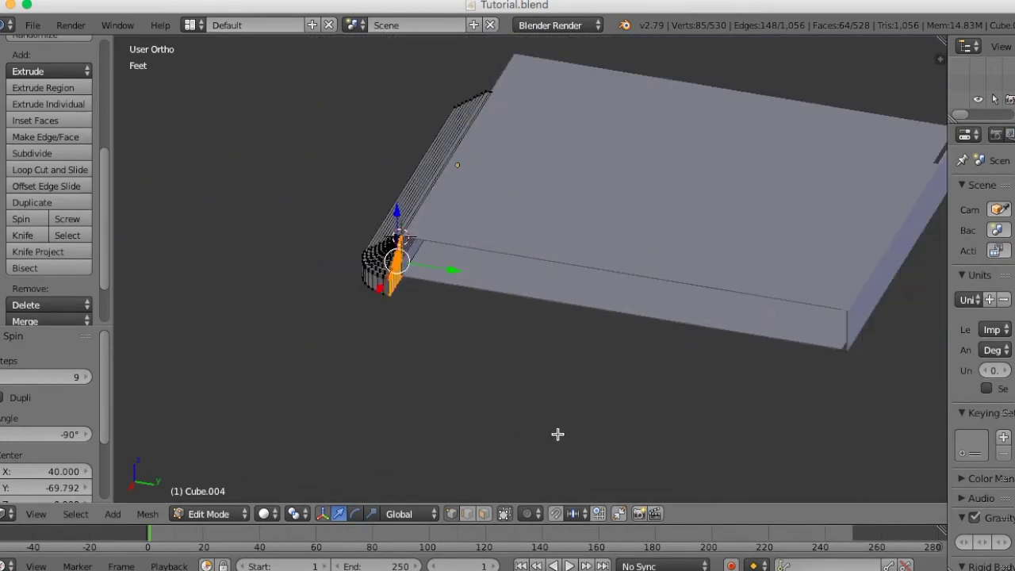
{"action": "key", "text": "e"}
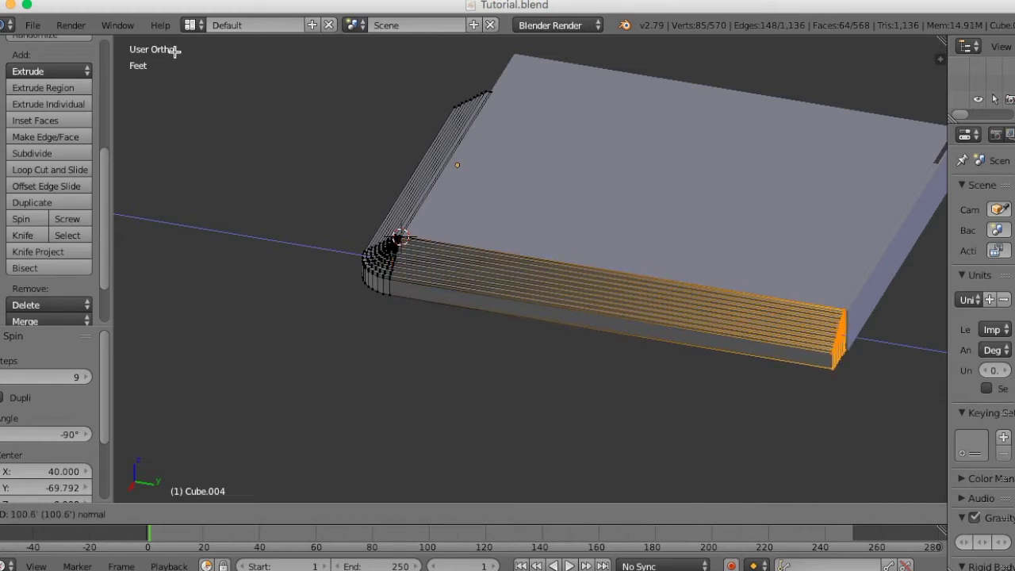
{"action": "left_click", "coordinate": [938, 54]}
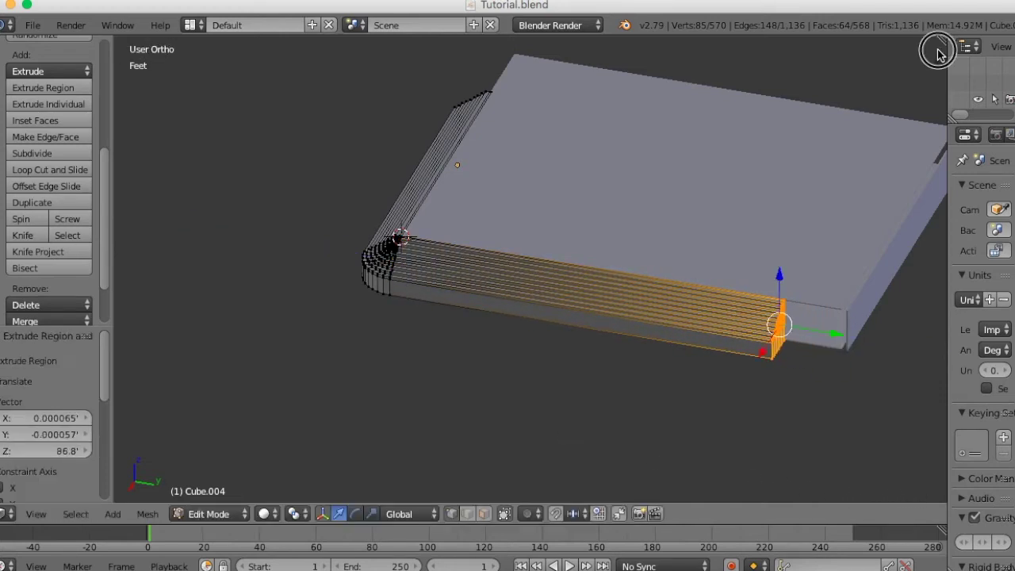
{"action": "scroll", "coordinate": [612, 161], "scroll_direction": "down", "scroll_amount": 3}
{"action": "middle_click_drag", "start_coordinate": [543, 232], "coordinate": [673, 216]}
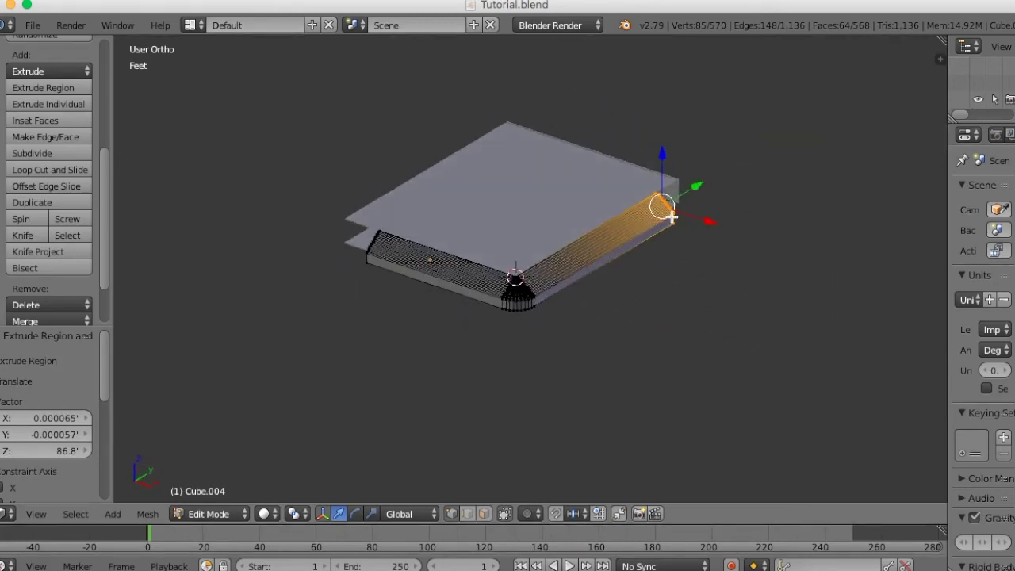
{"action": "scroll", "coordinate": [676, 238], "scroll_direction": "up", "scroll_amount": 4}
{"action": "key", "text": "Tab"}
Examine the stairs wrapping around the slab corner from several angles
{"action": "middle_click_drag", "start_coordinate": [686, 298], "coordinate": [602, 283]}
{"action": "scroll", "coordinate": [601, 283], "scroll_direction": "up", "scroll_amount": 4}
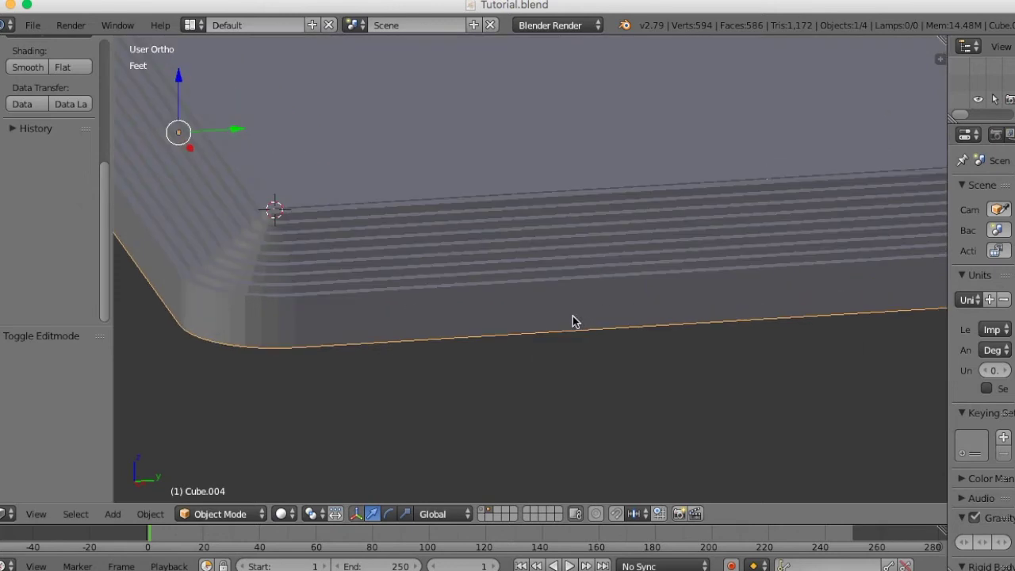
{"action": "scroll", "coordinate": [572, 315], "scroll_direction": "down", "scroll_amount": 1}
{"action": "middle_click_drag", "start_coordinate": [422, 340], "coordinate": [493, 354]}
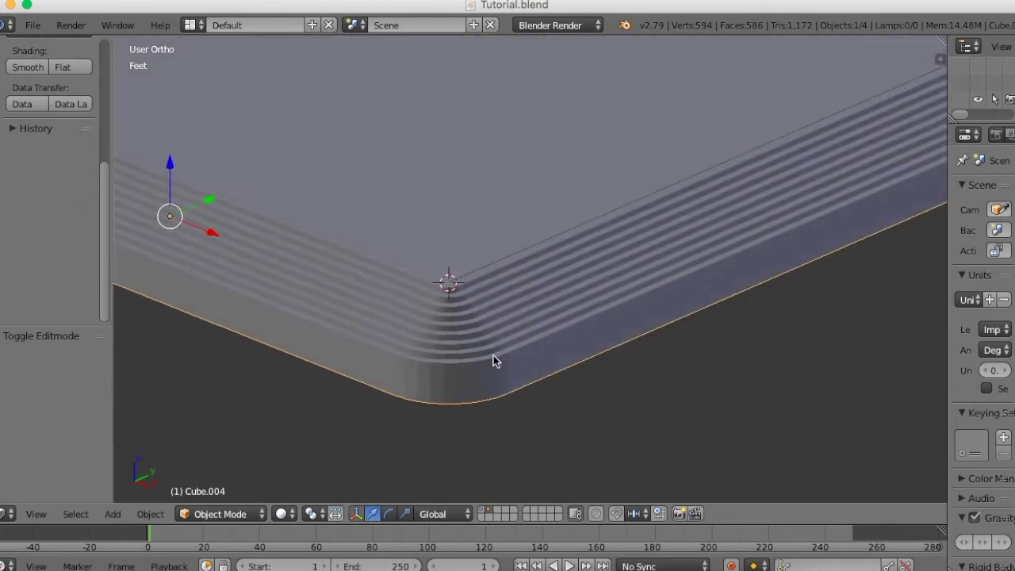
{"action": "scroll", "coordinate": [545, 383], "scroll_direction": "up", "scroll_amount": 2}
{"action": "scroll", "coordinate": [551, 386], "scroll_direction": "down", "scroll_amount": 3}
{"action": "middle_click_drag", "start_coordinate": [551, 385], "coordinate": [502, 378]}
{"action": "scroll", "coordinate": [535, 399], "scroll_direction": "up", "scroll_amount": 3}
{"action": "scroll", "coordinate": [563, 373], "scroll_direction": "down", "scroll_amount": 3}
Select the basement wall at the far end and move it -1.25 ft along Y
{"action": "middle_click_drag", "start_coordinate": [749, 291], "coordinate": [788, 314]}
{"action": "right_click", "coordinate": [788, 320]}
{"action": "middle_click_drag", "start_coordinate": [812, 357], "coordinate": [583, 337]}
{"action": "scroll", "coordinate": [583, 337], "scroll_direction": "up", "scroll_amount": 4}
{"action": "scroll", "coordinate": [583, 337], "scroll_direction": "up", "scroll_amount": 1}
{"action": "left_click_drag", "start_coordinate": [687, 112], "coordinate": [674, 113]}
Duplicate the end basement wall and rotate the copy 90° about the Z axis
{"action": "scroll", "coordinate": [707, 196], "scroll_direction": "down", "scroll_amount": 2}
{"action": "middle_click_drag", "start_coordinate": [707, 195], "coordinate": [603, 211]}
{"action": "key", "text": "shift+d"}
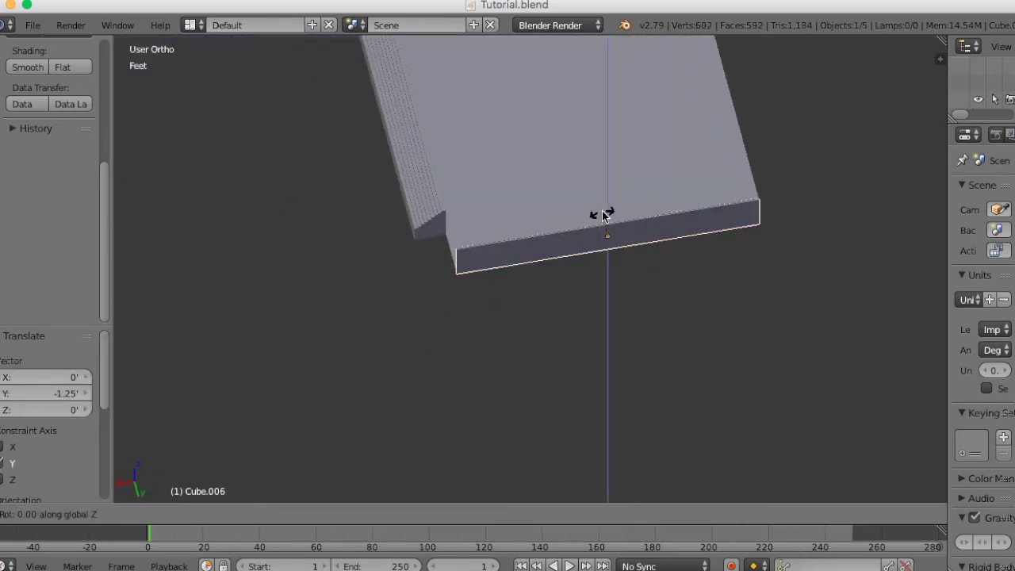
{"action": "type", "text": "90"}
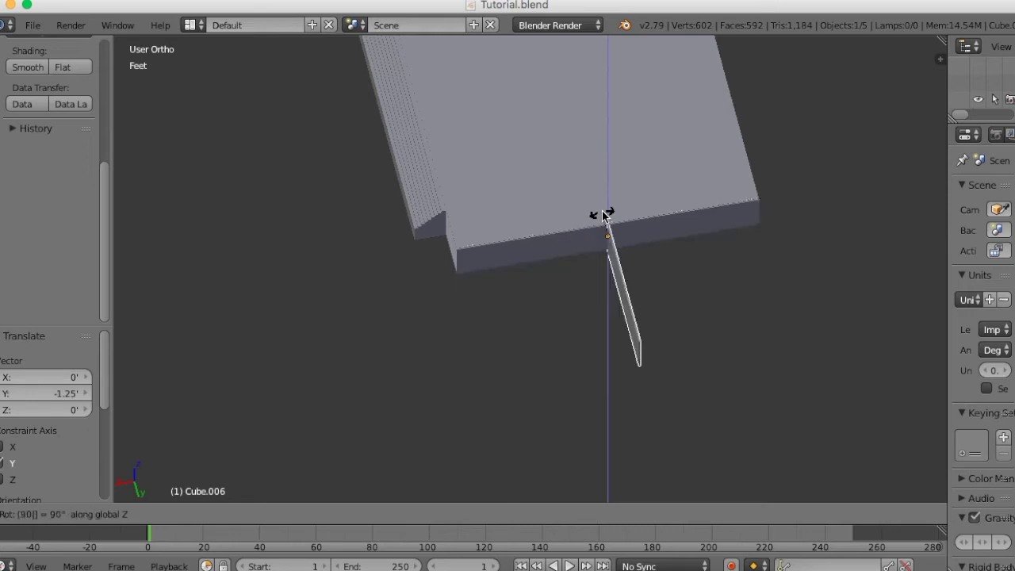
{"action": "key", "text": "Return"}
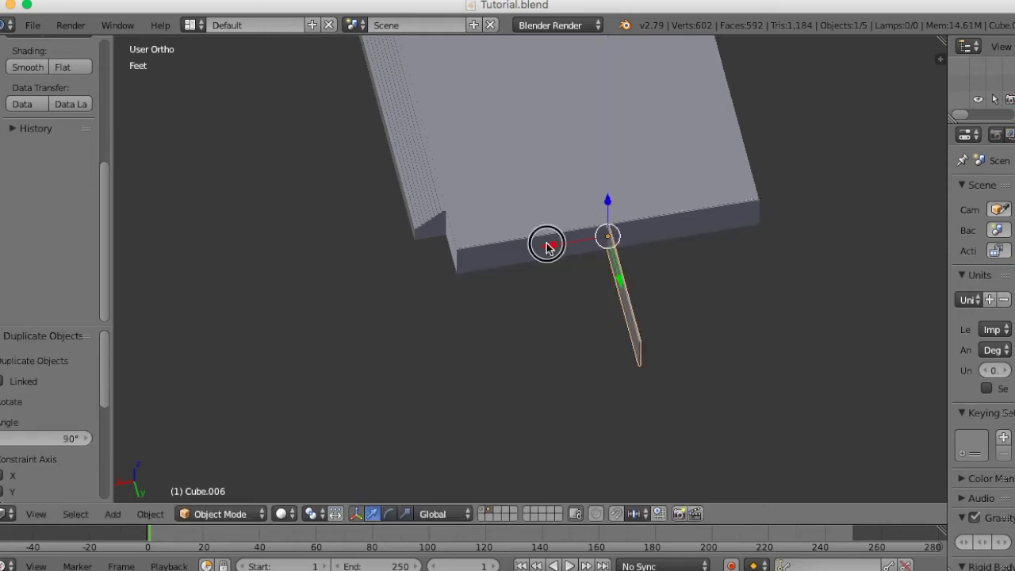
Move the rotated wall copy -39.8 ft along X and slide it along Y to line up with the slab's open corner
{"action": "key", "text": "g"}
{"action": "key", "text": "x"}
{"action": "left_click", "coordinate": [714, 254]}
{"action": "middle_click_drag", "start_coordinate": [714, 254], "coordinate": [492, 249]}
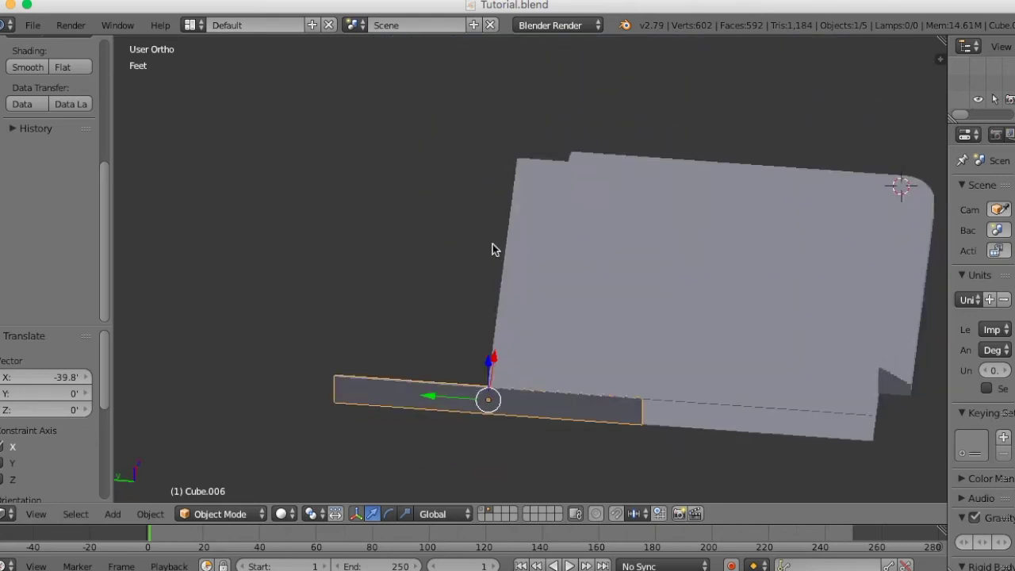
{"action": "key", "text": "g"}
{"action": "key", "text": "x"}
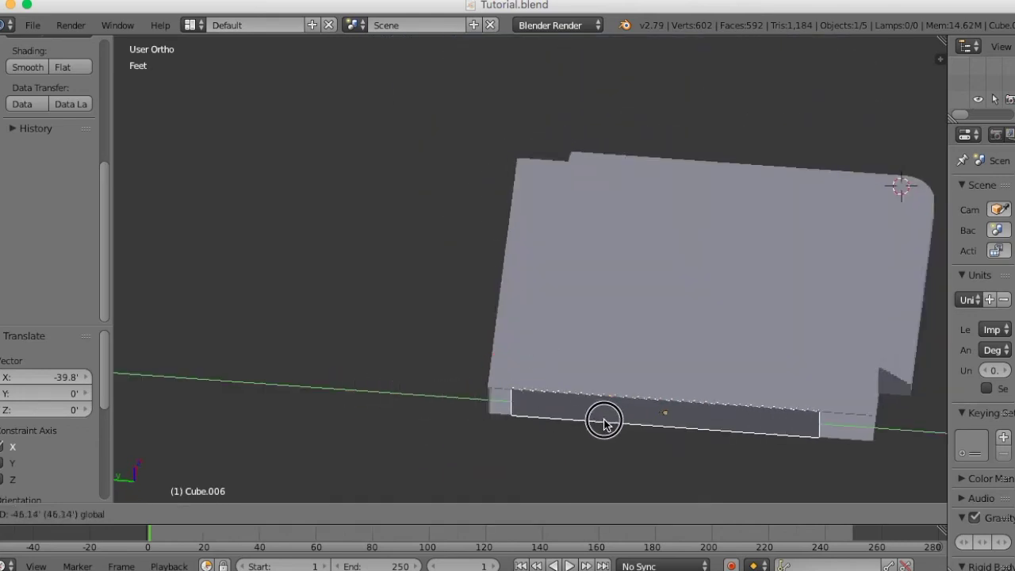
{"action": "left_click", "coordinate": [610, 423]}
{"action": "key", "text": "g"}
{"action": "key", "text": "y"}
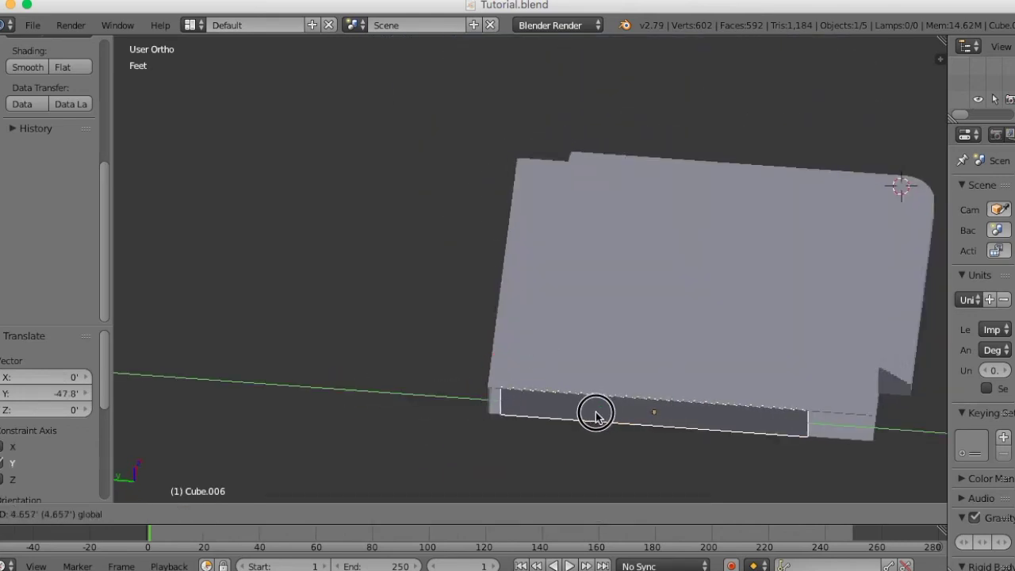
{"action": "left_click", "coordinate": [581, 418]}
Select the wall copy's short end vertices, extend them -20.6 ft along Y to the slab corner, and return to Object Mode
{"action": "key", "text": "Tab"}
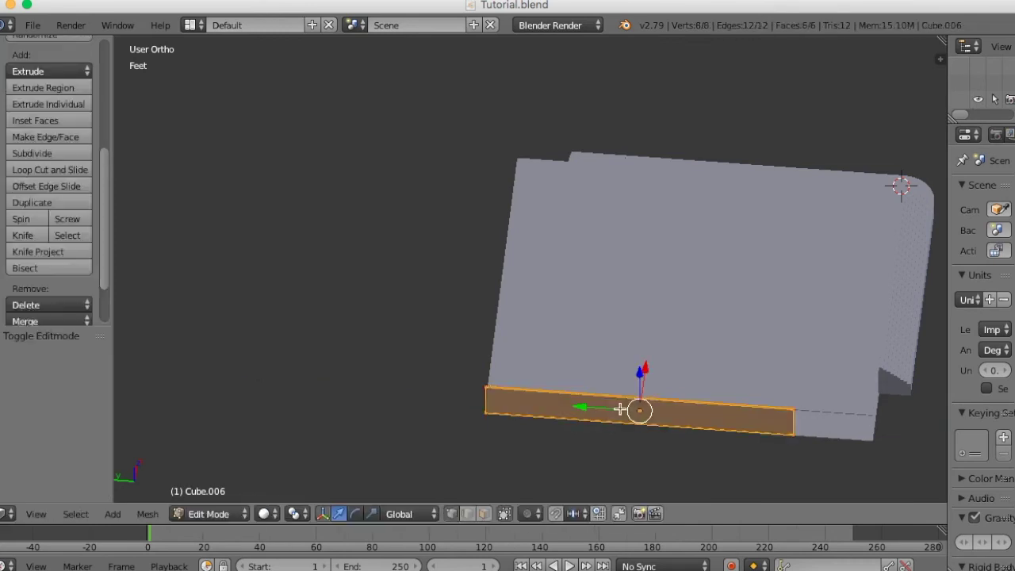
{"action": "key", "text": "a"}
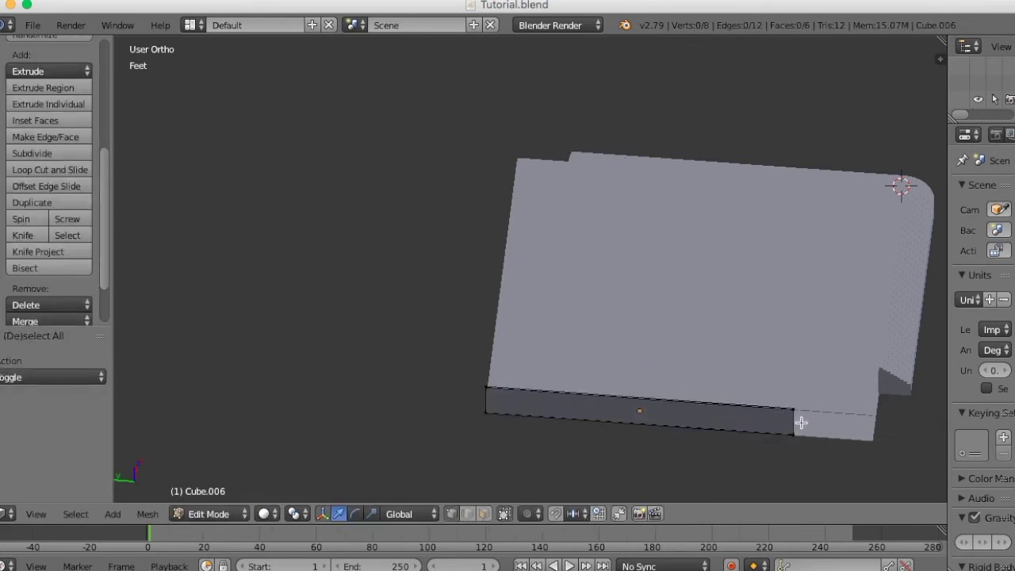
{"action": "key", "text": "b"}
{"action": "left_click_drag", "start_coordinate": [817, 385], "coordinate": [745, 468]}
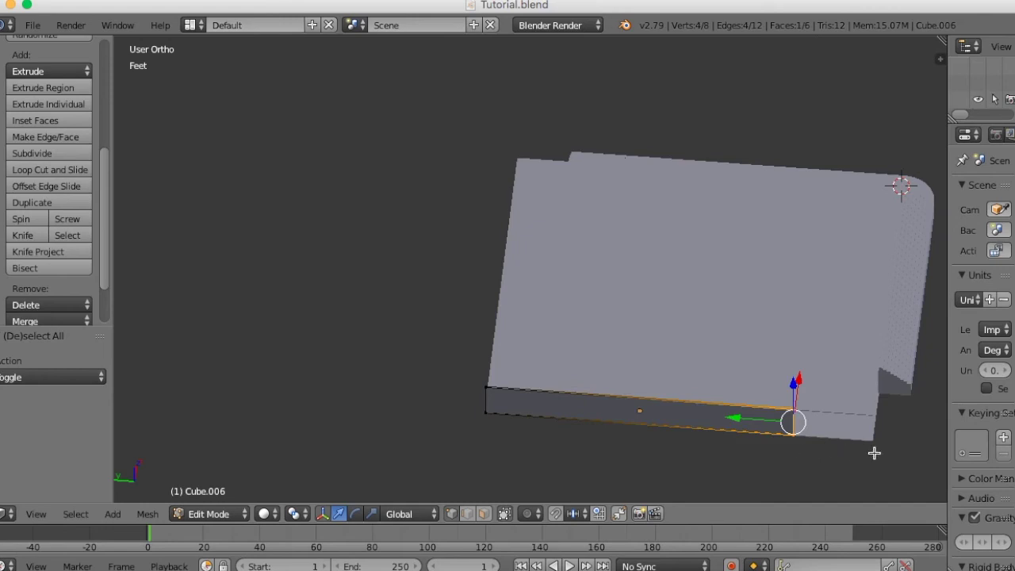
{"action": "middle_click_drag", "start_coordinate": [865, 453], "coordinate": [675, 288], "text": "shift"}
{"action": "scroll", "coordinate": [703, 288], "scroll_direction": "up", "scroll_amount": 6}
{"action": "left_click_drag", "start_coordinate": [629, 212], "coordinate": [817, 319]}
{"action": "scroll", "coordinate": [818, 319], "scroll_direction": "down", "scroll_amount": 6}
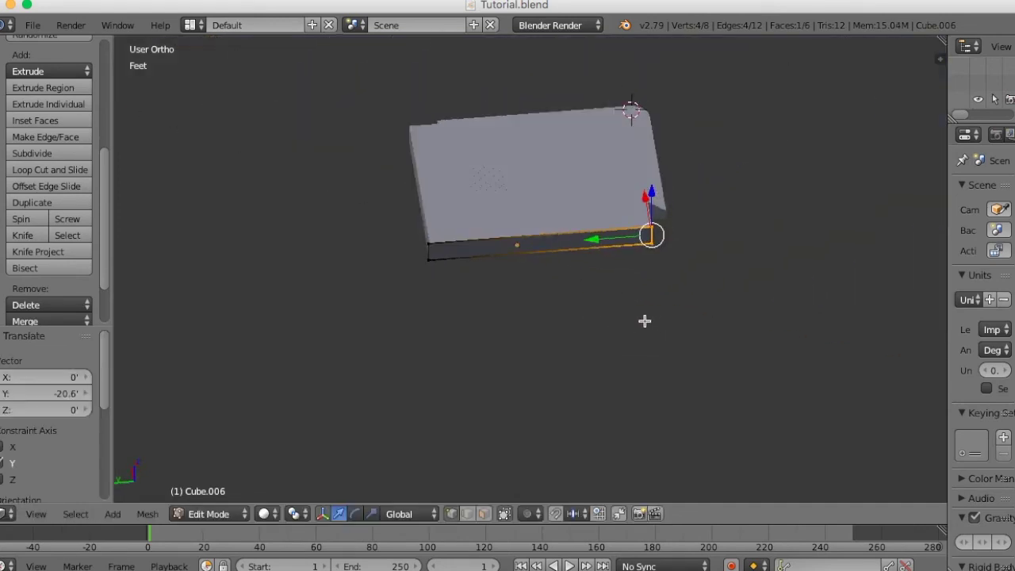
{"action": "key", "text": "Tab"}
Select the floor slab above the basement walls and hide the tower's layer so only the base layer is shown
{"action": "middle_click_drag", "start_coordinate": [666, 331], "coordinate": [607, 287]}
{"action": "scroll", "coordinate": [591, 305], "scroll_direction": "up", "scroll_amount": 4}
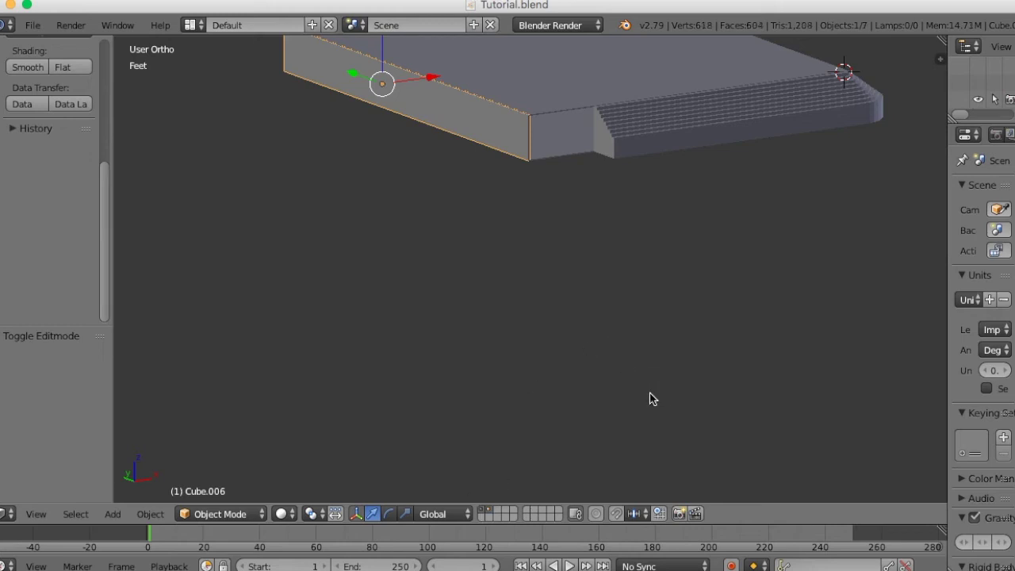
{"action": "scroll", "coordinate": [646, 395], "scroll_direction": "down", "scroll_amount": 5}
{"action": "middle_click_drag", "start_coordinate": [658, 399], "coordinate": [631, 407]}
{"action": "scroll", "coordinate": [527, 393], "scroll_direction": "up", "scroll_amount": 4}
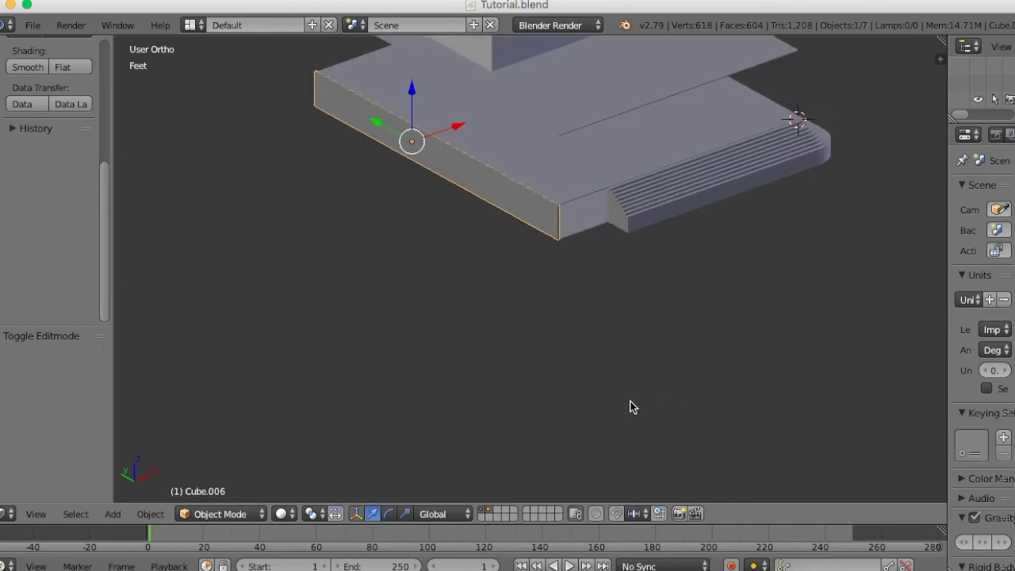
{"action": "middle_click_drag", "start_coordinate": [656, 410], "coordinate": [671, 428]}
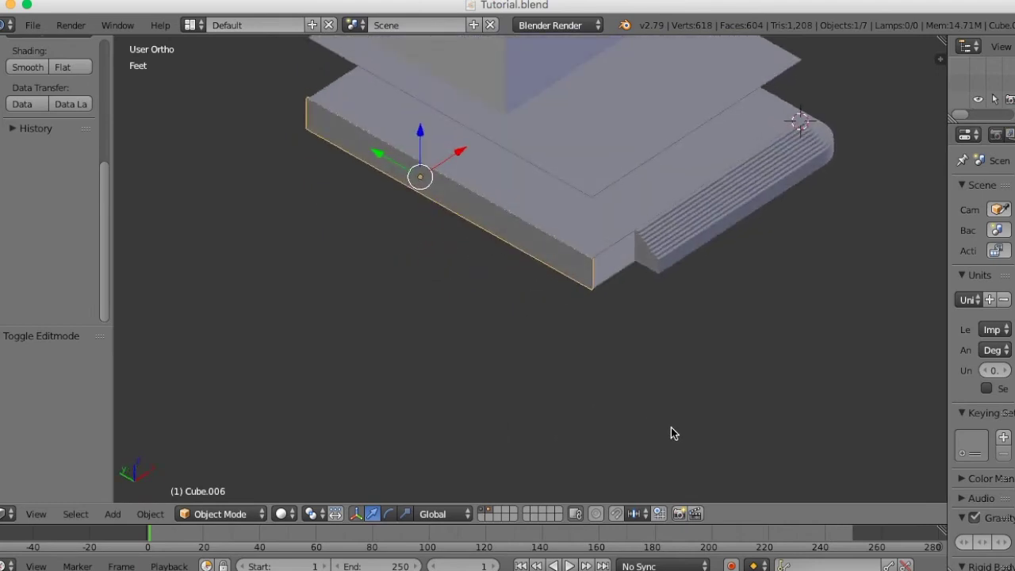
{"action": "scroll", "coordinate": [671, 428], "scroll_direction": "up", "scroll_amount": 3}
{"action": "right_click", "coordinate": [662, 235]}
{"action": "mouse_move", "coordinate": [659, 229]}
{"action": "middle_mouse_down"}
{"action": "mouse_move", "coordinate": [667, 394]}
{"action": "mouse_move", "coordinate": [698, 378]}
{"action": "mouse_move", "coordinate": [547, 482]}
{"action": "middle_mouse_up"}
{"action": "left_click", "coordinate": [491, 514]}
{"action": "scroll", "coordinate": [608, 357], "scroll_direction": "up", "scroll_amount": 5}
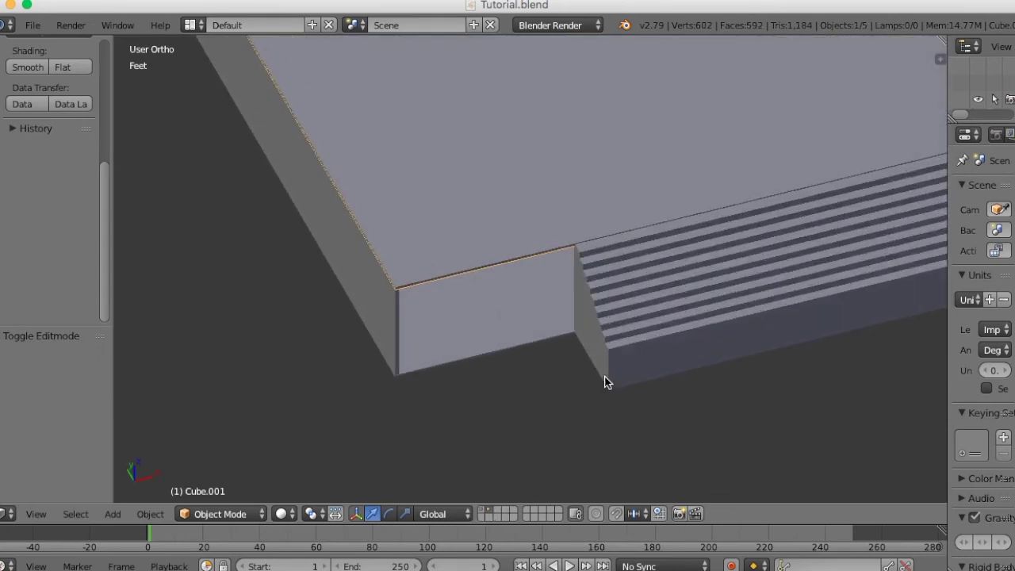
In Edit Mode, add a single loop cut across the slab and slide it to line up with the end of the stairs
{"action": "key", "text": "Tab"}
{"action": "scroll", "coordinate": [582, 319], "scroll_direction": "down", "scroll_amount": 3}
{"action": "middle_click_drag", "start_coordinate": [583, 322], "coordinate": [607, 334]}
{"action": "scroll", "coordinate": [627, 320], "scroll_direction": "down", "scroll_amount": 4}
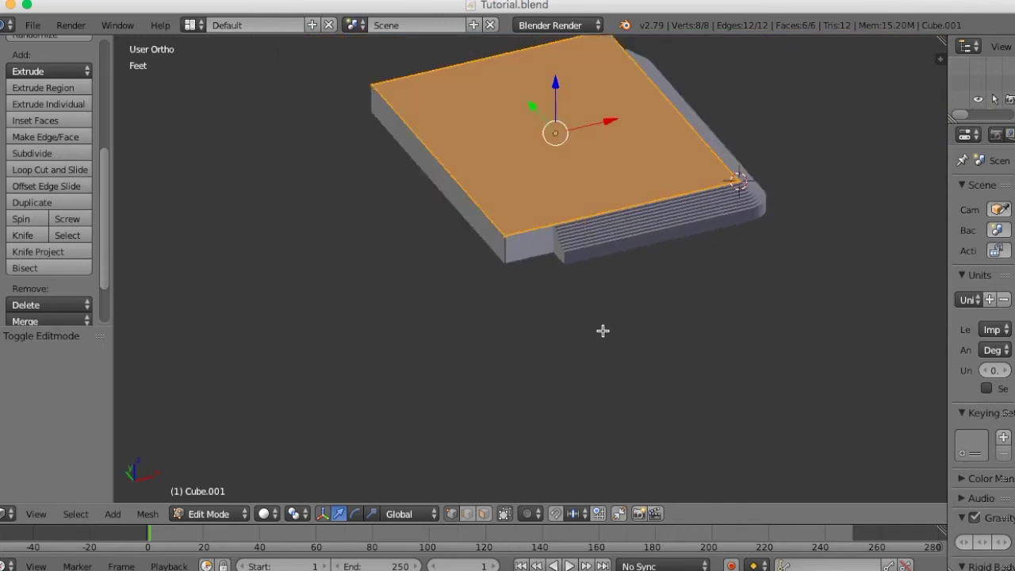
{"action": "scroll", "coordinate": [603, 333], "scroll_direction": "up", "scroll_amount": 4}
{"action": "key", "text": "ctrl+r"}
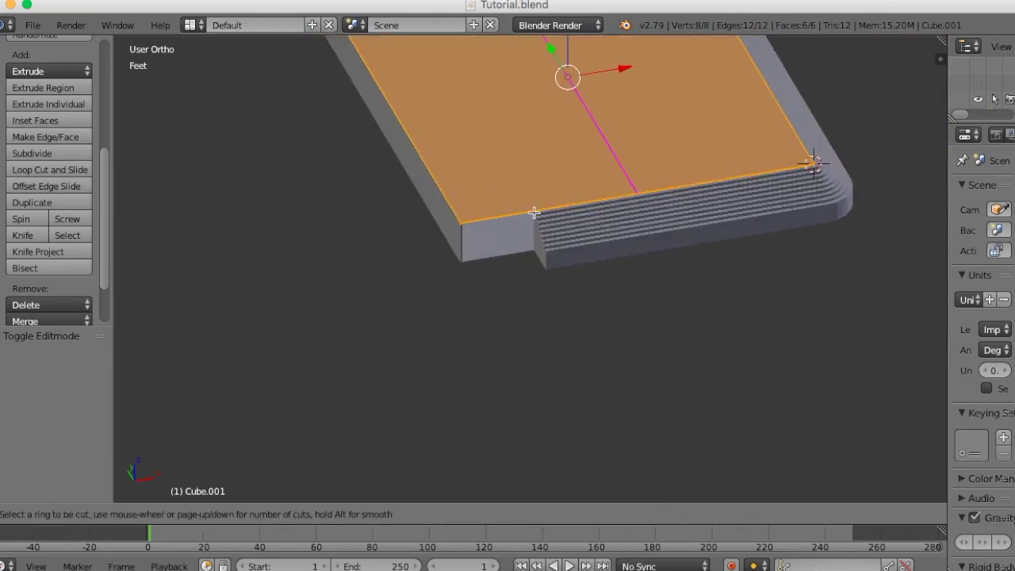
{"action": "left_click", "coordinate": [533, 203]}
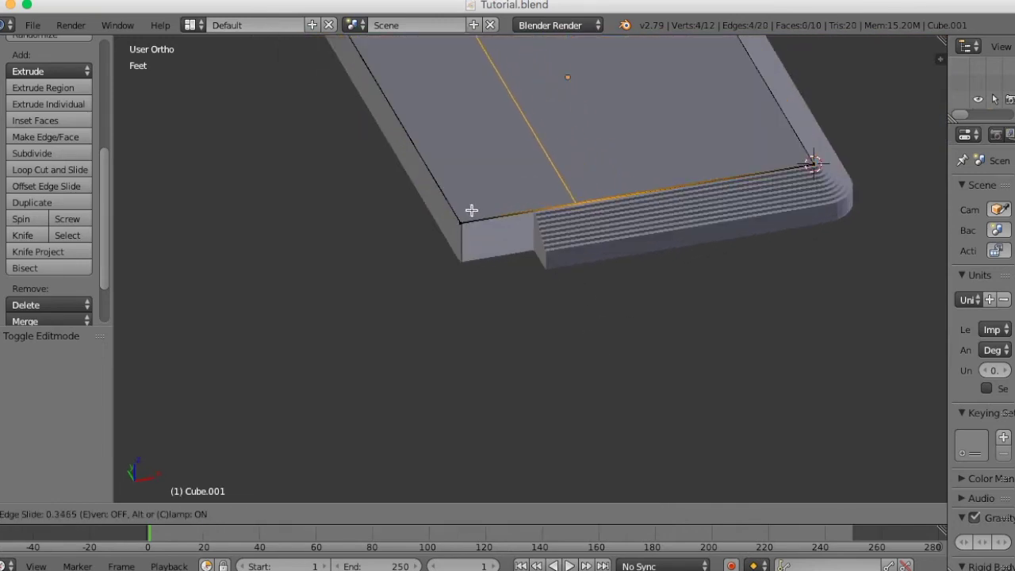
{"action": "left_click", "coordinate": [431, 218]}
Add a second loop cut perpendicular to the first and slide it close to the slab edge beside the stairs
{"action": "middle_click_drag", "start_coordinate": [547, 288], "coordinate": [675, 319]}
{"action": "scroll", "coordinate": [676, 322], "scroll_direction": "up", "scroll_amount": 3}
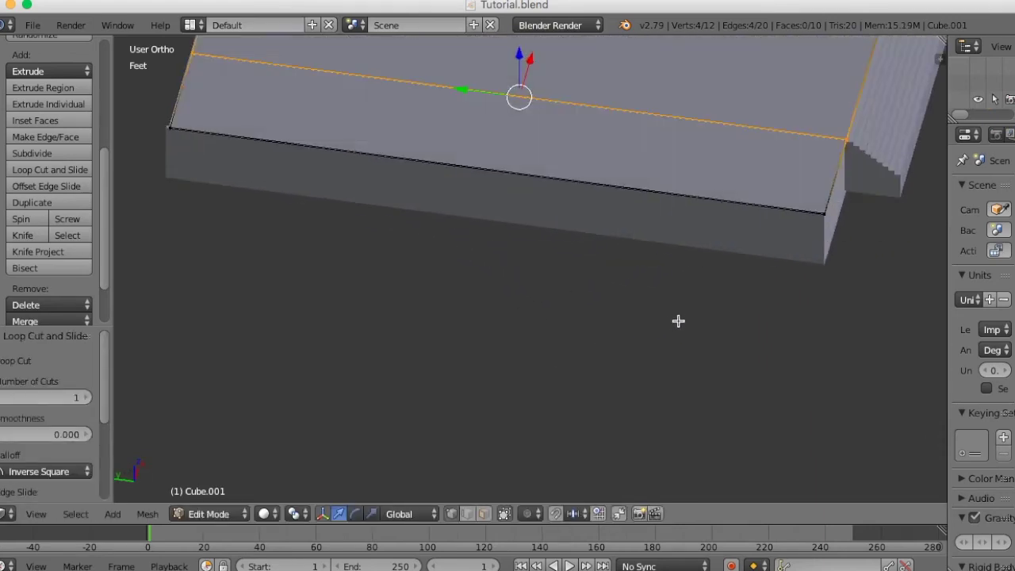
{"action": "middle_click_drag", "start_coordinate": [694, 283], "coordinate": [555, 401], "text": "shift"}
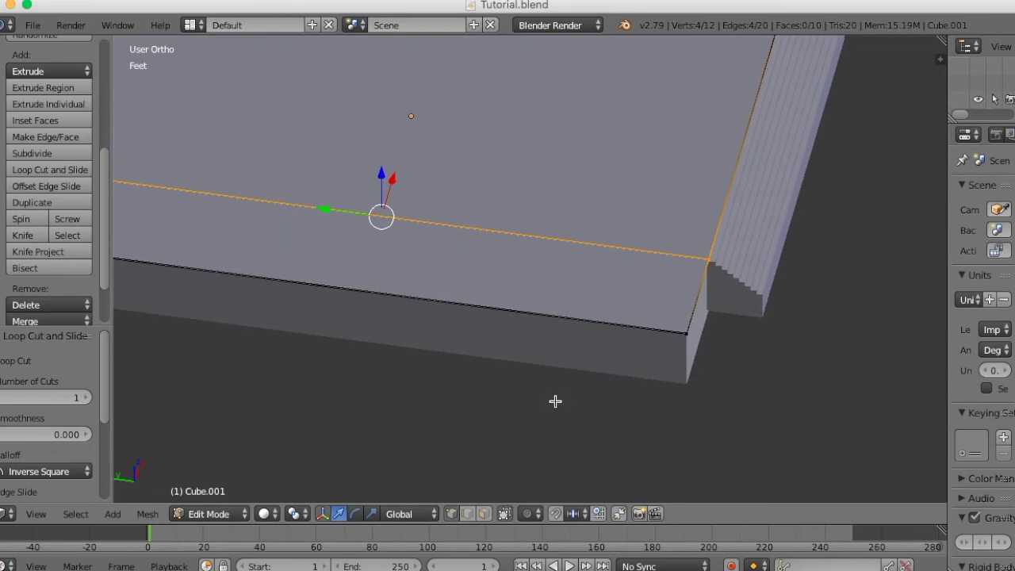
{"action": "key", "text": "ctrl+r"}
{"action": "left_click", "coordinate": [569, 298]}
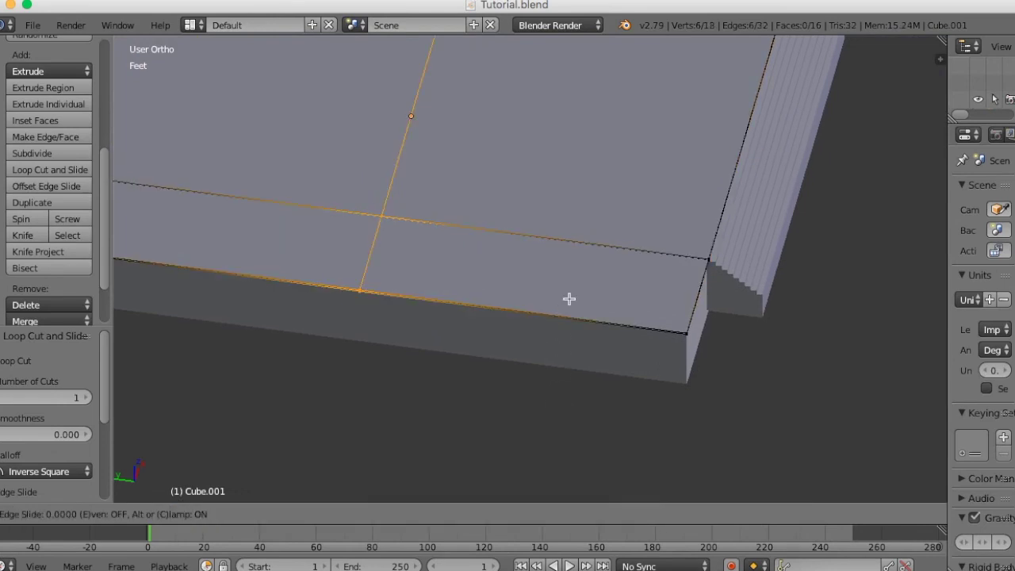
{"action": "left_click", "coordinate": [845, 404]}
Examine the loop cuts at the slab corner and the end profile of the stairs from low angles
{"action": "scroll", "coordinate": [722, 403], "scroll_direction": "down", "scroll_amount": 3}
{"action": "middle_click_drag", "start_coordinate": [712, 406], "coordinate": [685, 358]}
{"action": "scroll", "coordinate": [689, 361], "scroll_direction": "up", "scroll_amount": 5}
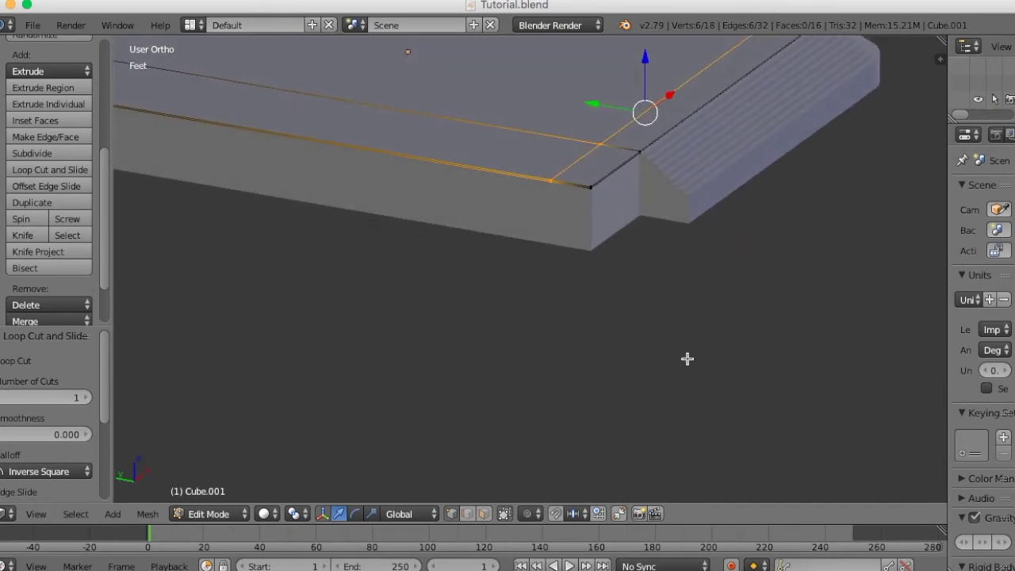
{"action": "scroll", "coordinate": [687, 359], "scroll_direction": "up", "scroll_amount": 3}
{"action": "middle_click_drag", "start_coordinate": [700, 339], "coordinate": [546, 365], "text": "shift"}
{"action": "scroll", "coordinate": [548, 381], "scroll_direction": "up", "scroll_amount": 2}
{"action": "scroll", "coordinate": [555, 363], "scroll_direction": "down", "scroll_amount": 2}
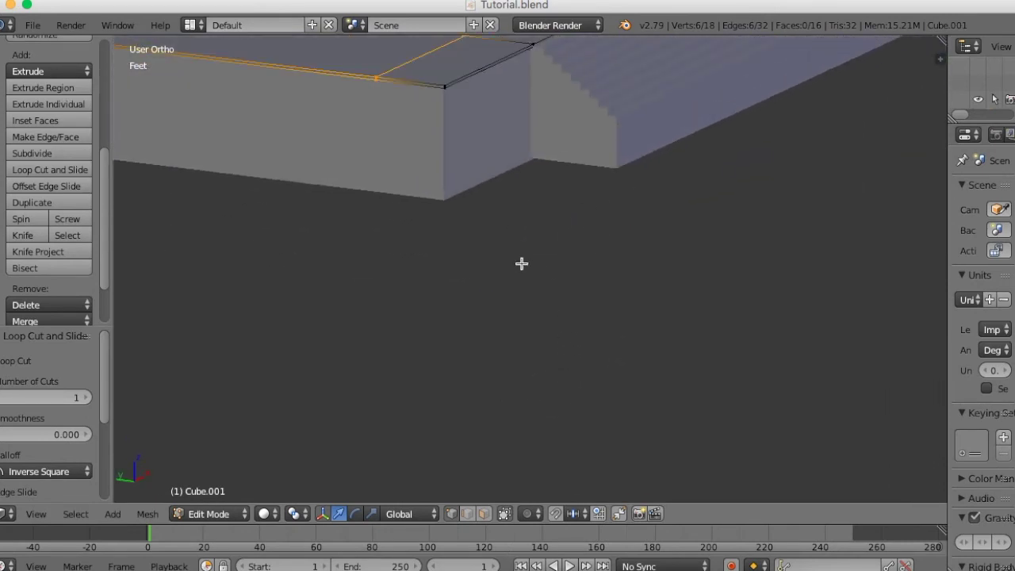
{"action": "middle_click_drag", "start_coordinate": [521, 263], "coordinate": [531, 366]}
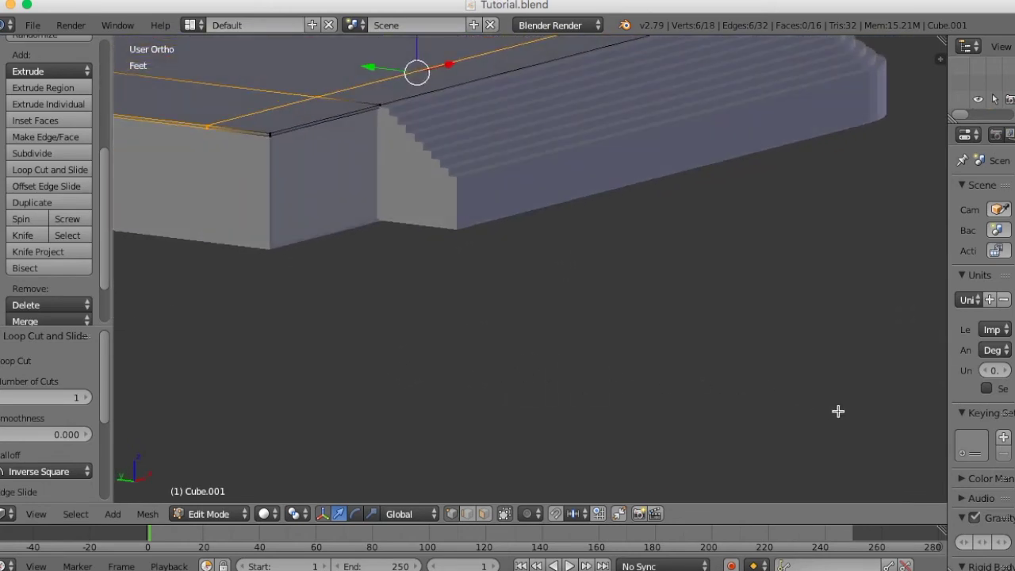
{"action": "scroll", "coordinate": [838, 411], "scroll_direction": "down", "scroll_amount": 3}
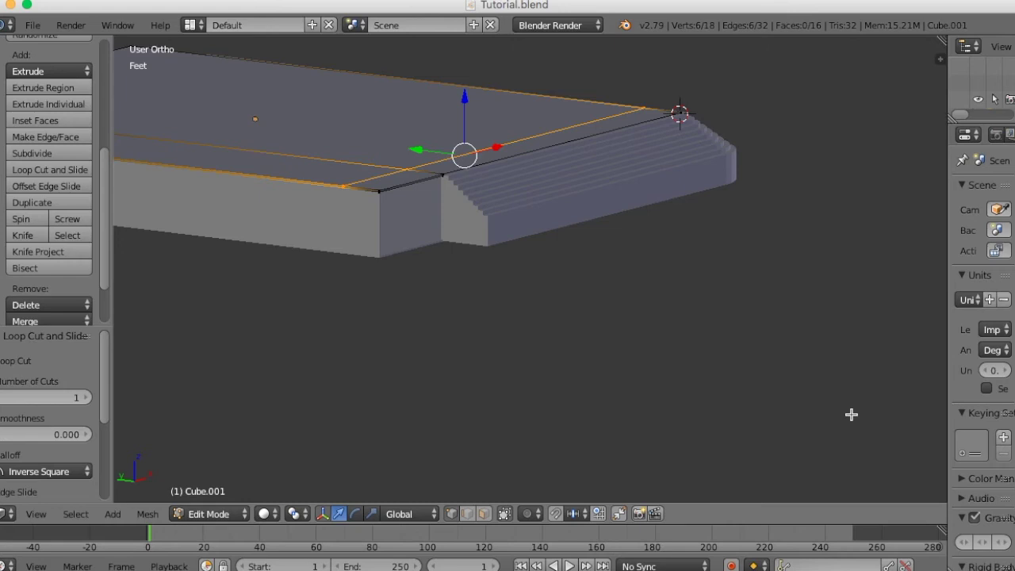
Show the viewport's display properties and enable Matcap shading
{"action": "key", "text": "n"}
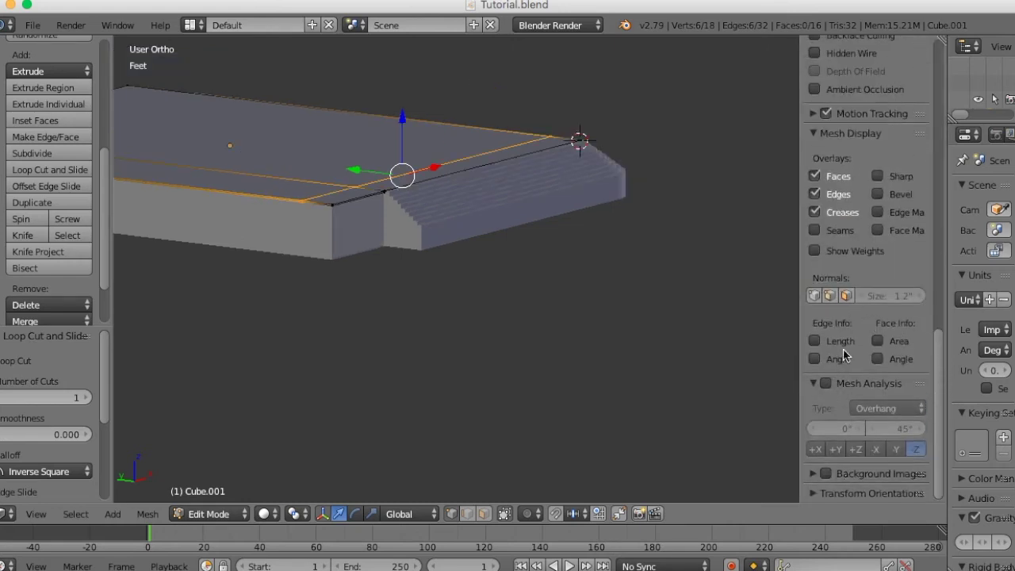
{"action": "scroll", "coordinate": [876, 404], "scroll_direction": "up", "scroll_amount": 8}
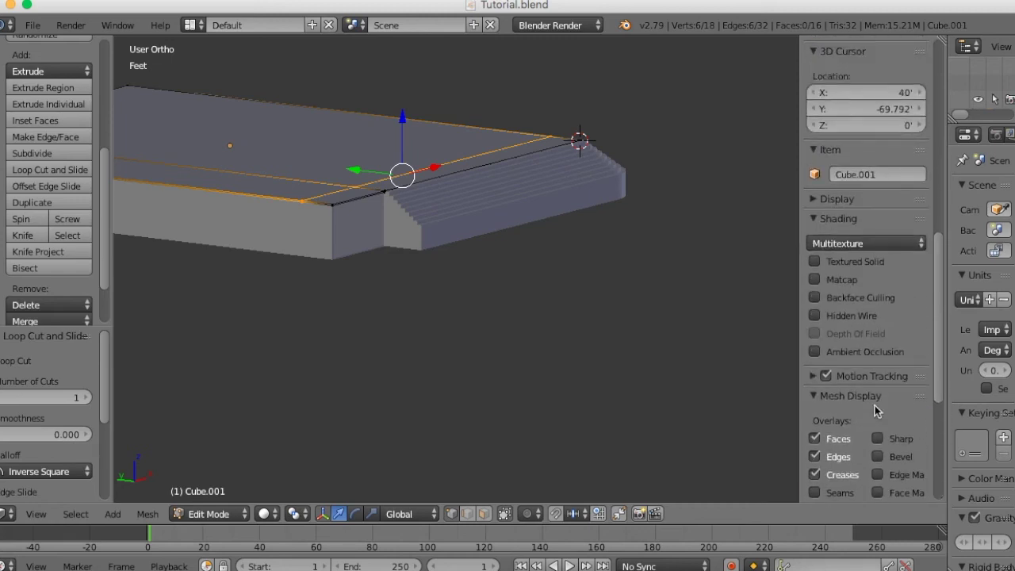
{"action": "scroll", "coordinate": [875, 406], "scroll_direction": "down", "scroll_amount": 5}
{"action": "left_click", "coordinate": [815, 116]}
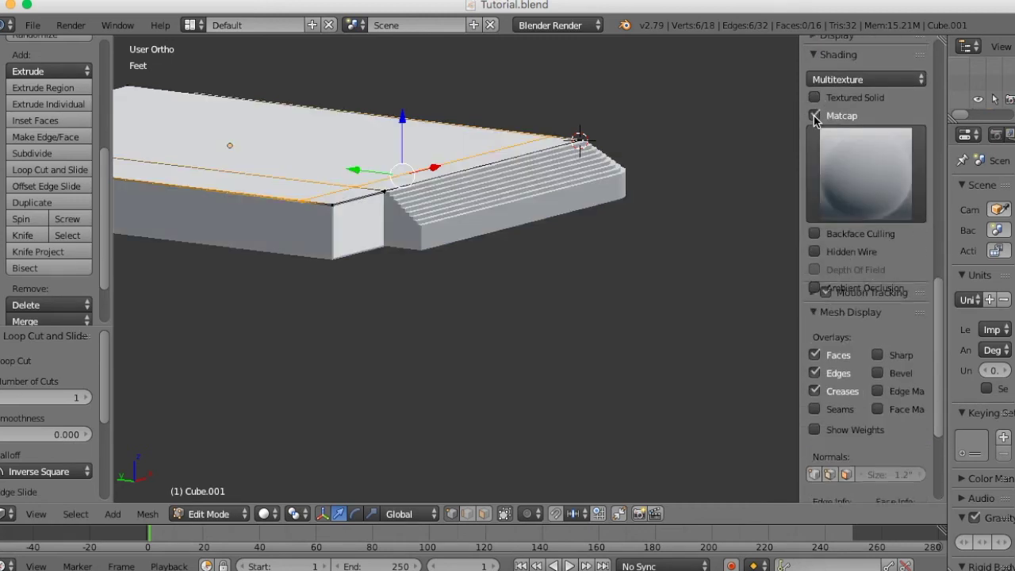
Examine the matcap-shaded base, including both stair ends and the rounded stair corner, from several angles
{"action": "middle_click_drag", "start_coordinate": [497, 319], "coordinate": [477, 343]}
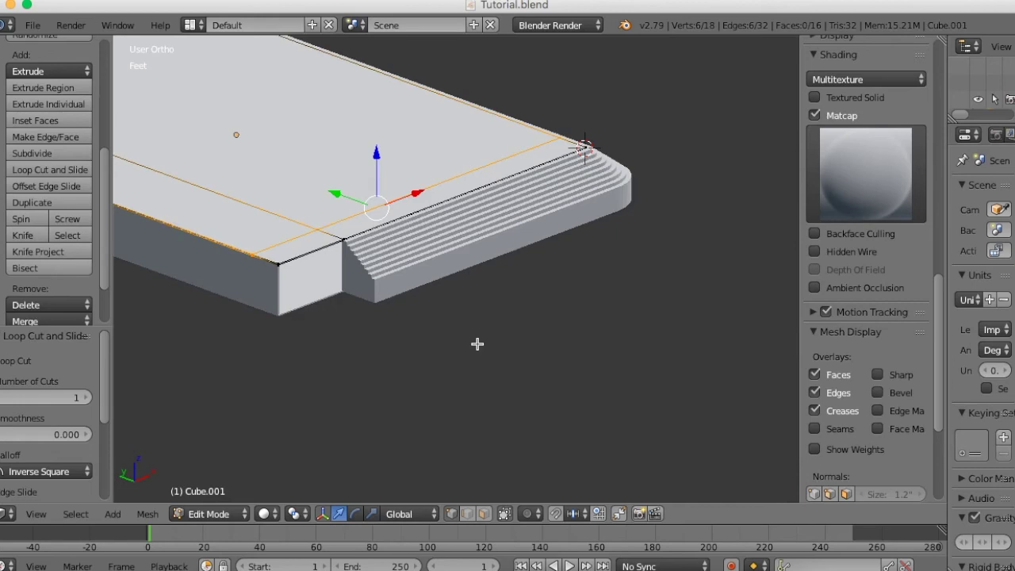
{"action": "key", "text": "F2"}
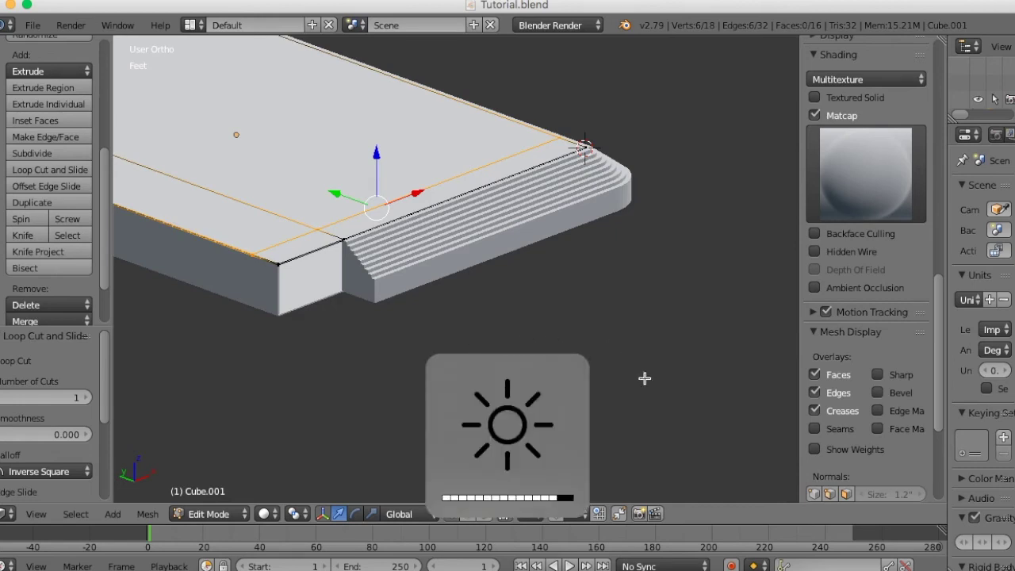
{"action": "middle_click_drag", "start_coordinate": [351, 410], "coordinate": [400, 394]}
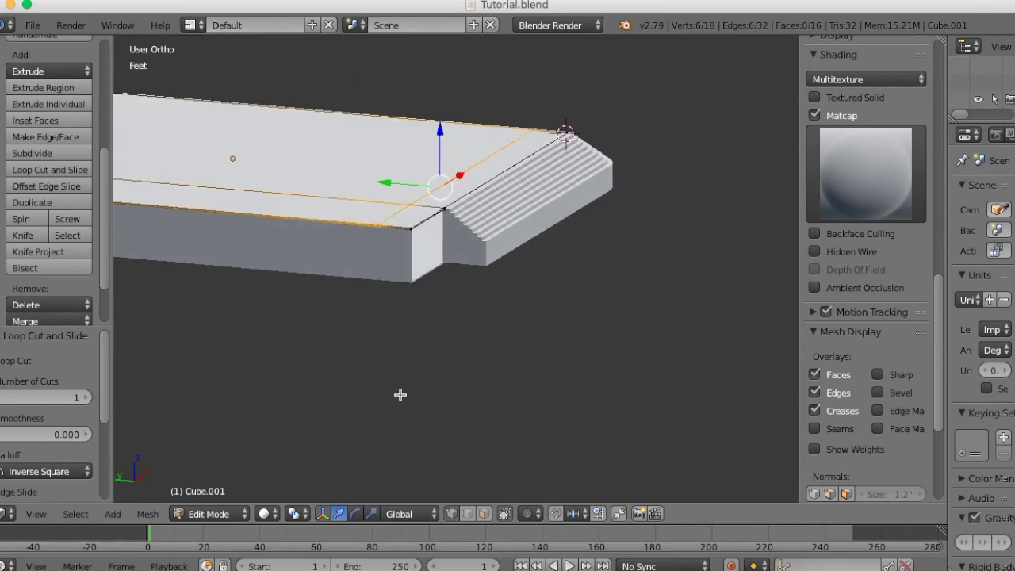
{"action": "key", "text": "F2"}
{"action": "middle_click_drag", "start_coordinate": [452, 335], "coordinate": [450, 381]}
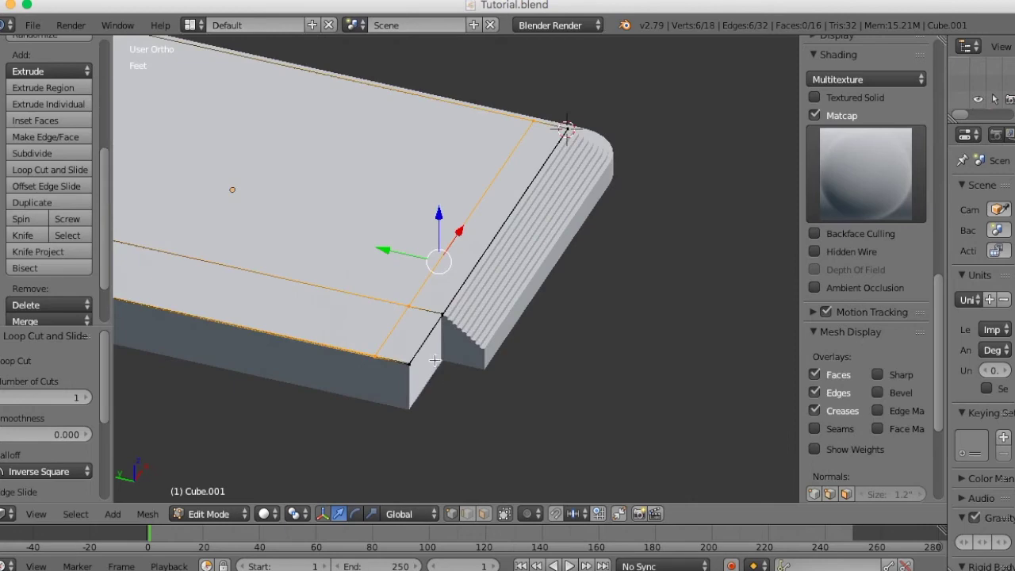
{"action": "middle_click_drag", "start_coordinate": [382, 362], "coordinate": [631, 404]}
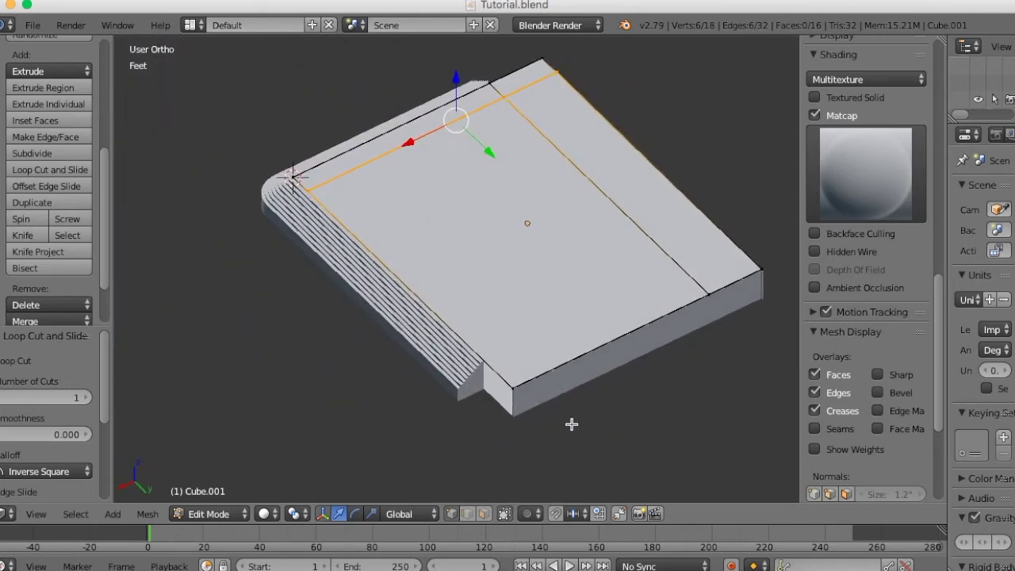
{"action": "middle_click_drag", "start_coordinate": [571, 425], "coordinate": [501, 352], "text": "shift"}
{"action": "scroll", "coordinate": [491, 413], "scroll_direction": "up", "scroll_amount": 2}
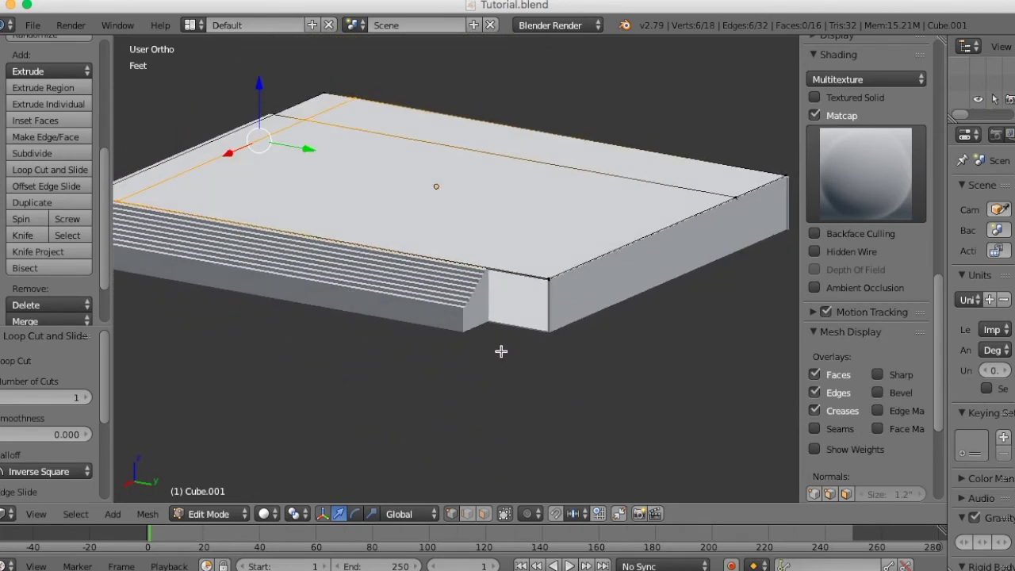
{"action": "scroll", "coordinate": [495, 349], "scroll_direction": "up", "scroll_amount": 2}
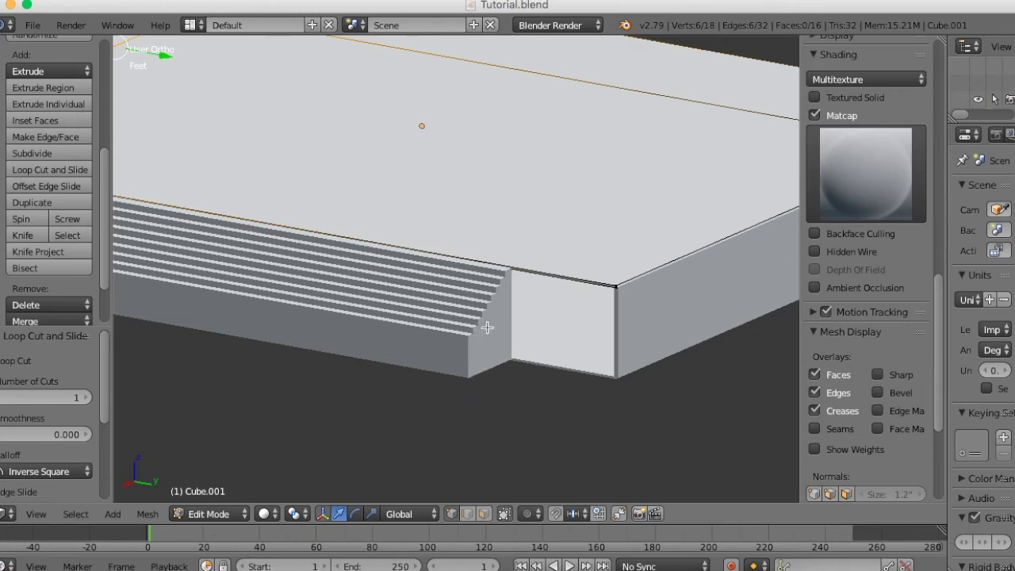
{"action": "middle_click_drag", "start_coordinate": [573, 379], "coordinate": [526, 431]}
{"action": "scroll", "coordinate": [500, 422], "scroll_direction": "down", "scroll_amount": 2}
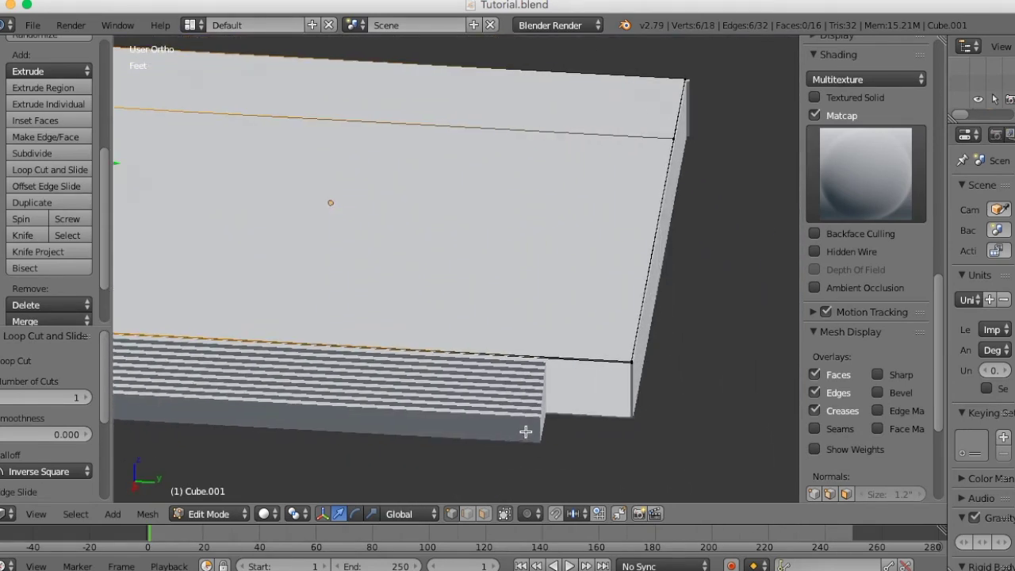
Add a loop cut across the slab and slide it in line with the end of the other staircase run
{"action": "key", "text": "ctrl+r"}
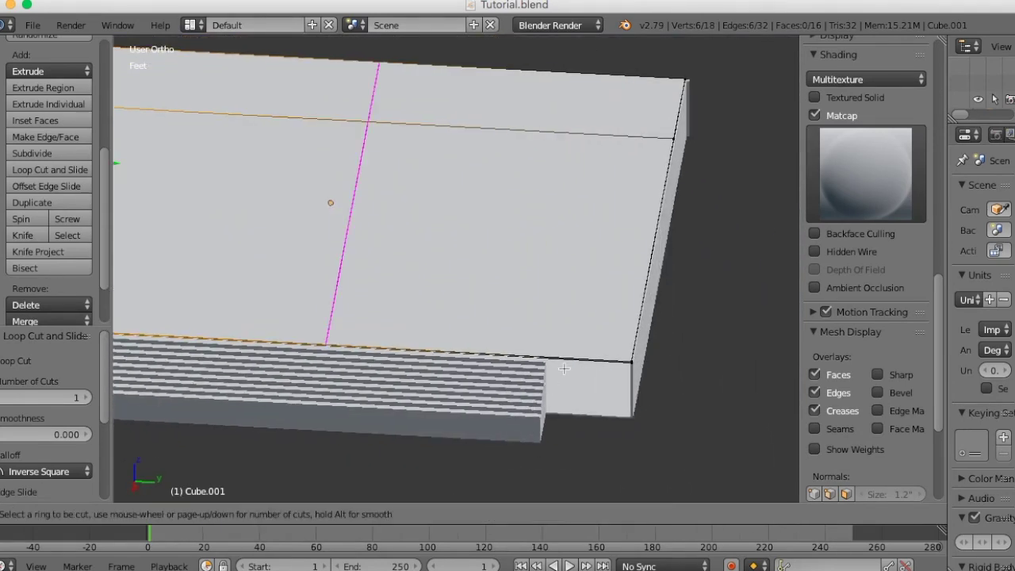
{"action": "left_click", "coordinate": [564, 369]}
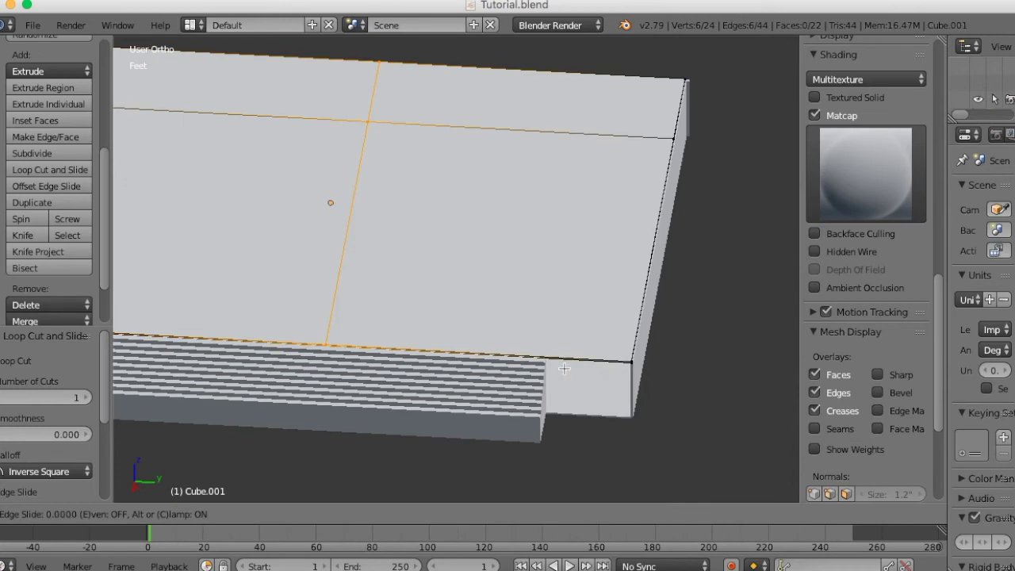
{"action": "left_click", "coordinate": [779, 433]}
{"action": "scroll", "coordinate": [626, 456], "scroll_direction": "down", "scroll_amount": 3}
{"action": "middle_click_drag", "start_coordinate": [625, 455], "coordinate": [547, 457]}
{"action": "scroll", "coordinate": [546, 455], "scroll_direction": "up", "scroll_amount": 4}
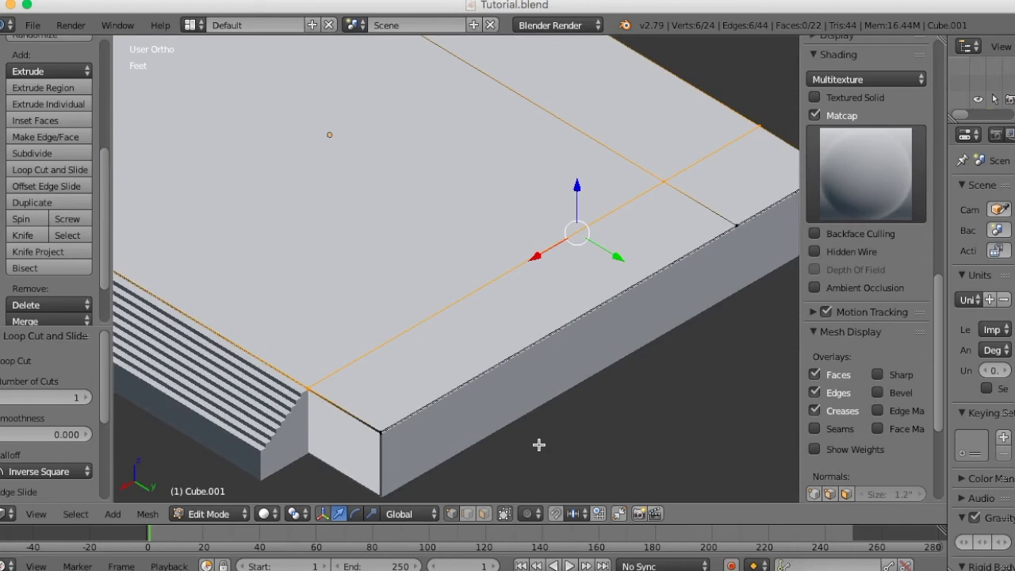
Add a perpendicular loop cut and slide it close to the slab edge along the stairs, marking out a rectangle at the open corner
{"action": "key", "text": "ctrl+r"}
{"action": "left_click", "coordinate": [493, 363]}
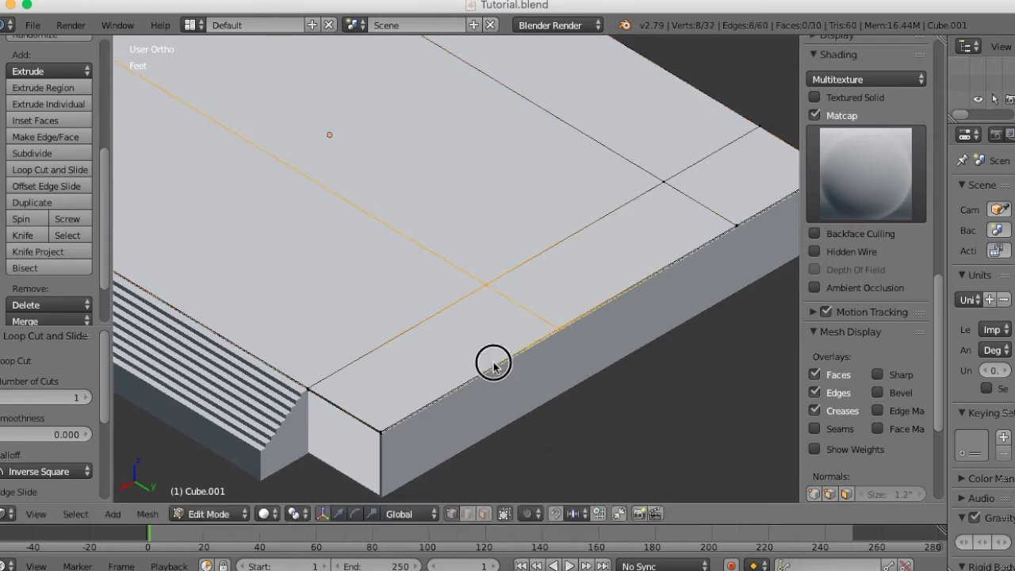
{"action": "left_click", "coordinate": [362, 473]}
{"action": "middle_click_drag", "start_coordinate": [453, 402], "coordinate": [555, 349]}
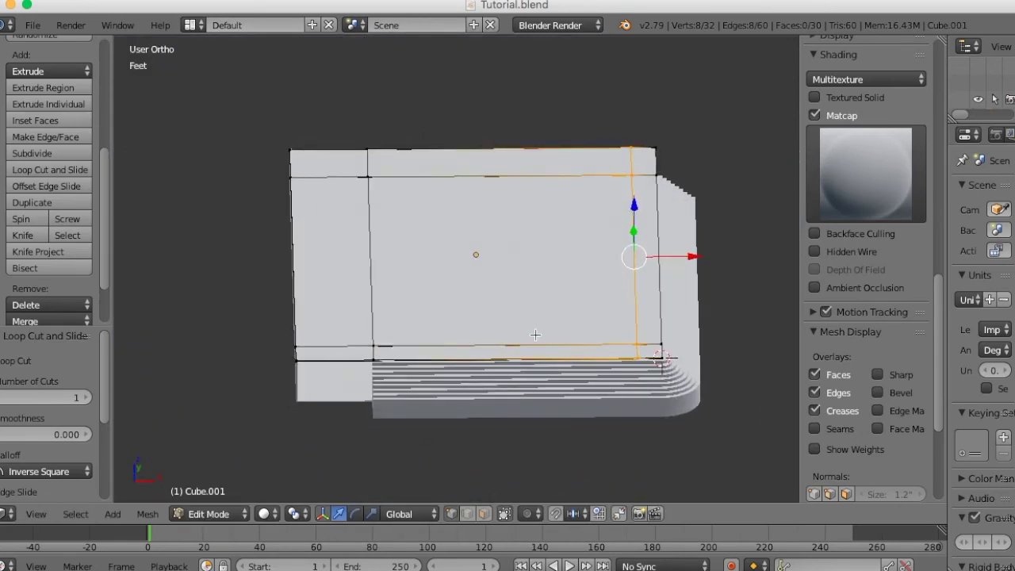
{"action": "scroll", "coordinate": [547, 340], "scroll_direction": "up", "scroll_amount": 4}
{"action": "middle_click_drag", "start_coordinate": [527, 317], "coordinate": [501, 347]}
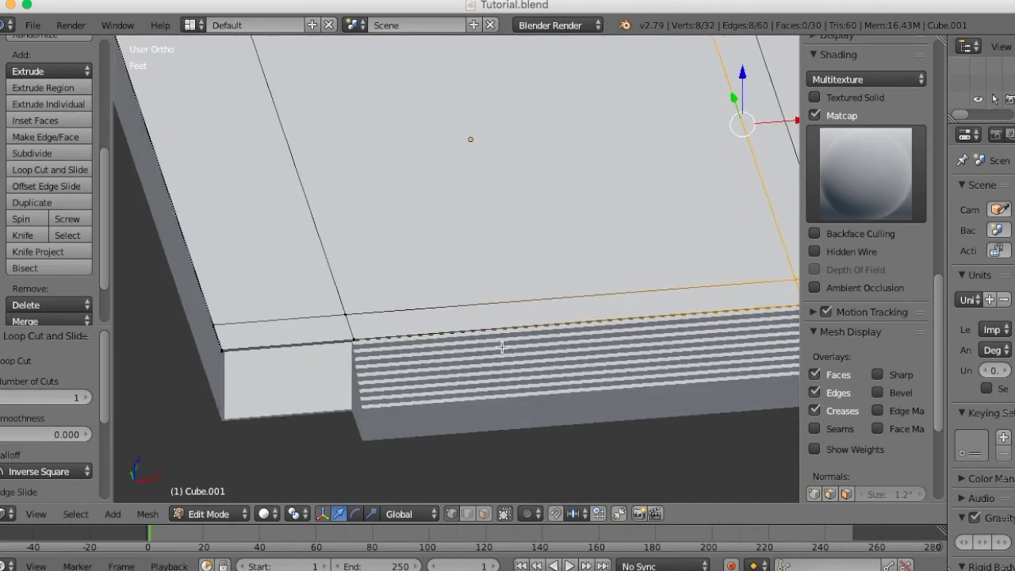
{"action": "scroll", "coordinate": [502, 347], "scroll_direction": "up", "scroll_amount": 2}
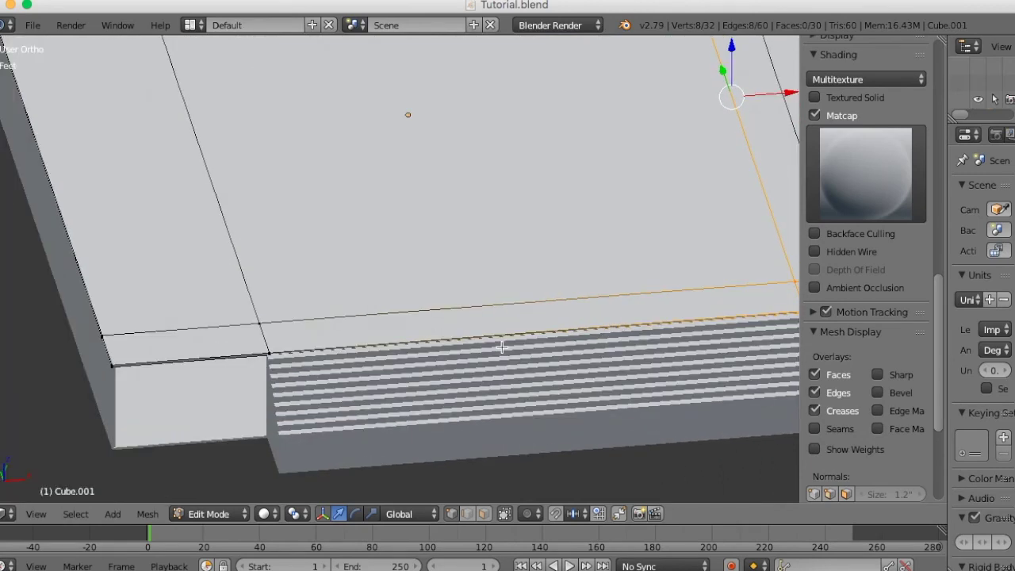
Hide the viewport's display properties and switch mesh selection to faces
{"action": "key", "text": "n"}
{"action": "scroll", "coordinate": [503, 353], "scroll_direction": "down", "scroll_amount": 2}
{"action": "middle_click_drag", "start_coordinate": [521, 361], "coordinate": [472, 415], "text": "shift"}
{"action": "key", "text": "ctrl+Tab"}
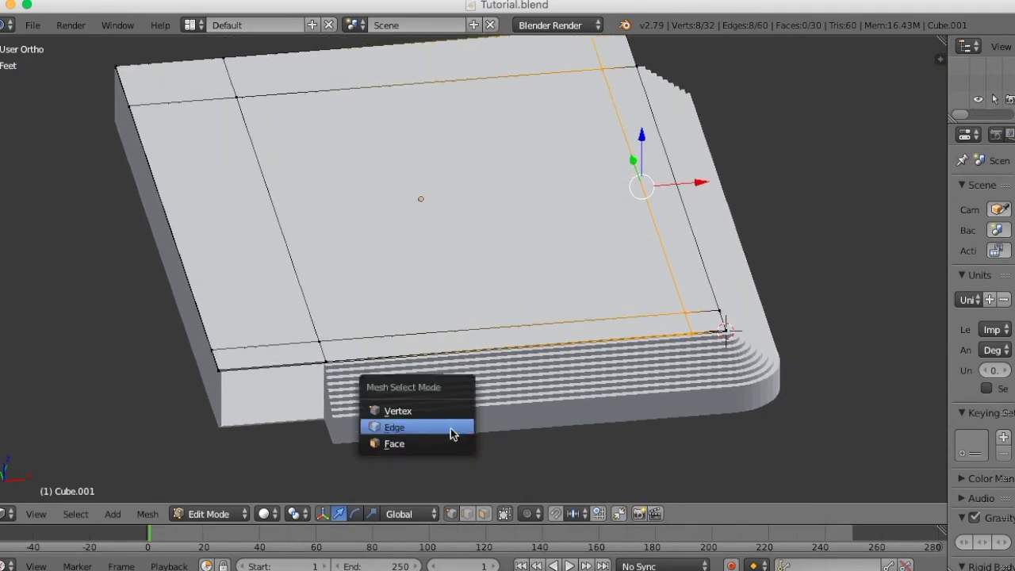
{"action": "left_click", "coordinate": [453, 444]}
{"action": "middle_click_drag", "start_coordinate": [510, 428], "coordinate": [561, 394]}
{"action": "scroll", "coordinate": [559, 401], "scroll_direction": "up", "scroll_amount": 2}
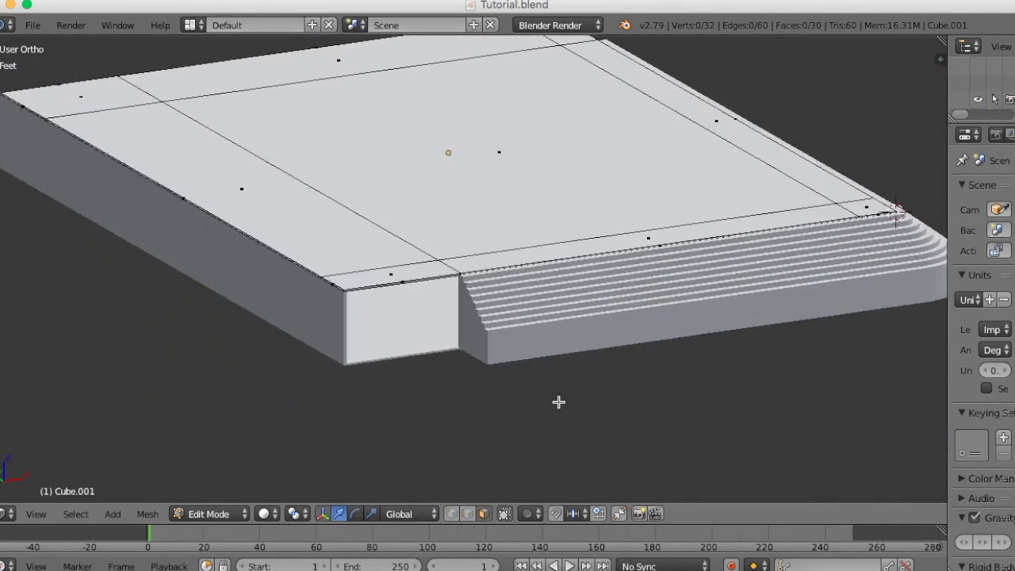
In wireframe display, delete the top, bottom and two outer side faces of the slab's corner rectangle at one stair end
{"action": "scroll", "coordinate": [534, 404], "scroll_direction": "up", "scroll_amount": 2}
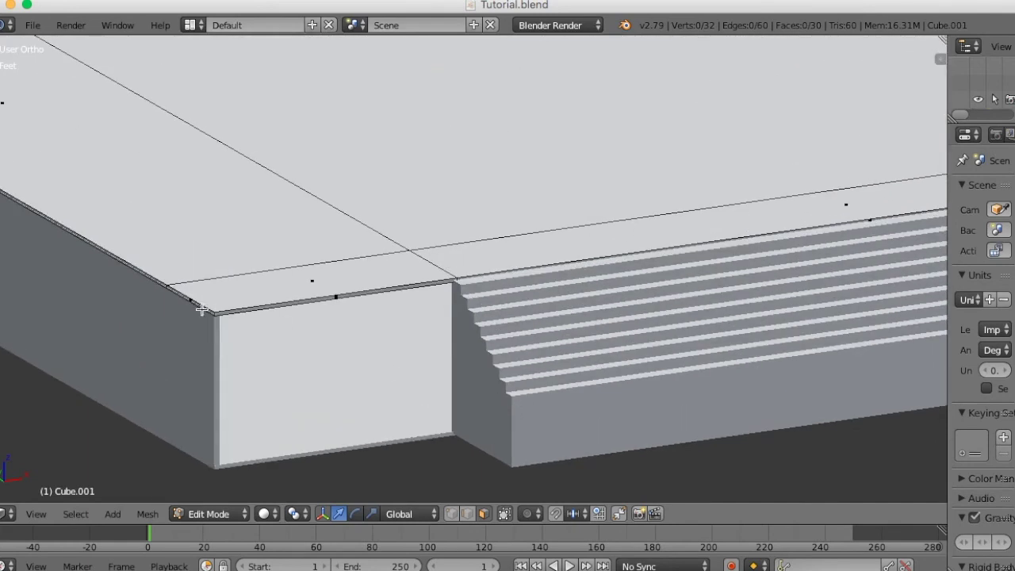
{"action": "key", "text": "z"}
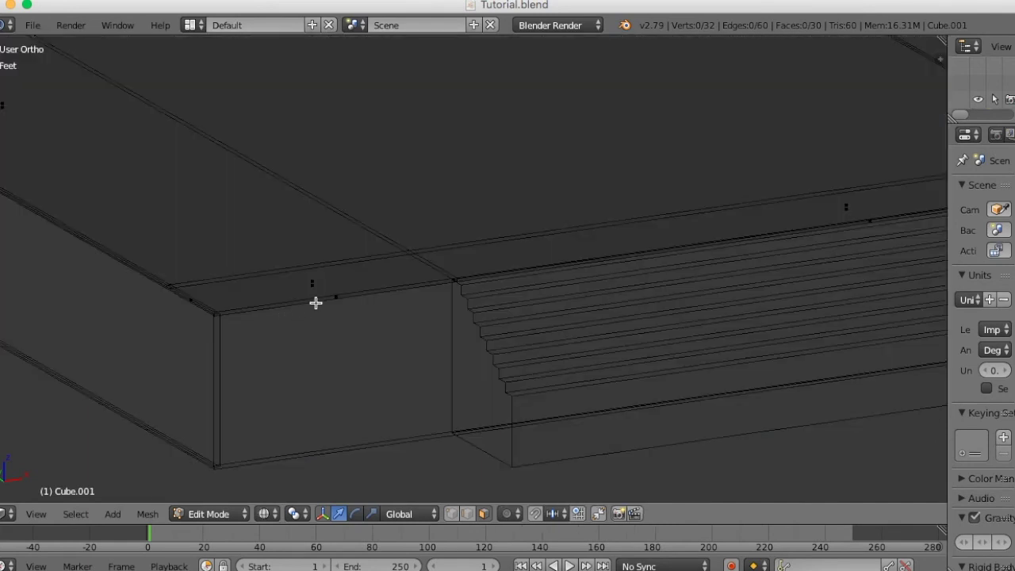
{"action": "key", "text": "b"}
{"action": "left_click_drag", "start_coordinate": [334, 277], "coordinate": [302, 325]}
{"action": "right_click", "coordinate": [193, 303], "text": "shift"}
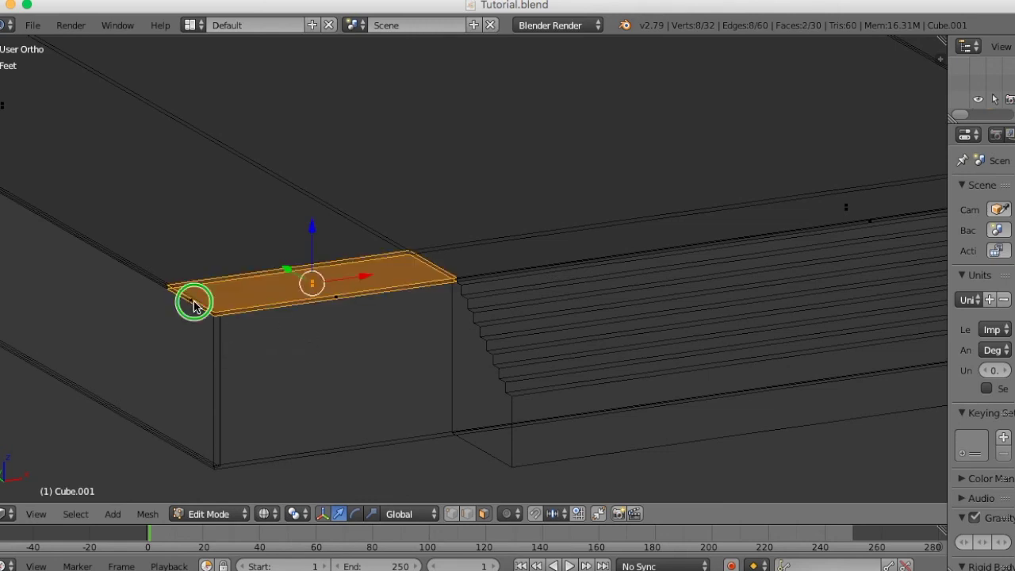
{"action": "key", "text": "x"}
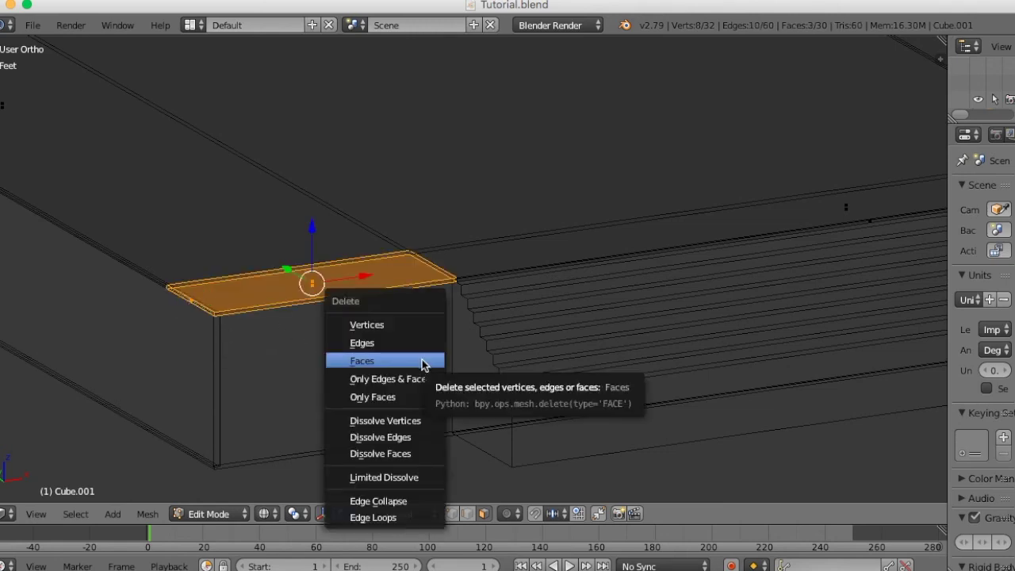
{"action": "left_click", "coordinate": [423, 360]}
{"action": "left_click", "coordinate": [336, 299]}
{"action": "right_click", "coordinate": [336, 298]}
{"action": "key", "text": "x"}
{"action": "left_click", "coordinate": [397, 337]}
Delete all faces of the matching corner rectangle at the other stair end
{"action": "middle_click_drag", "start_coordinate": [458, 376], "coordinate": [279, 403]}
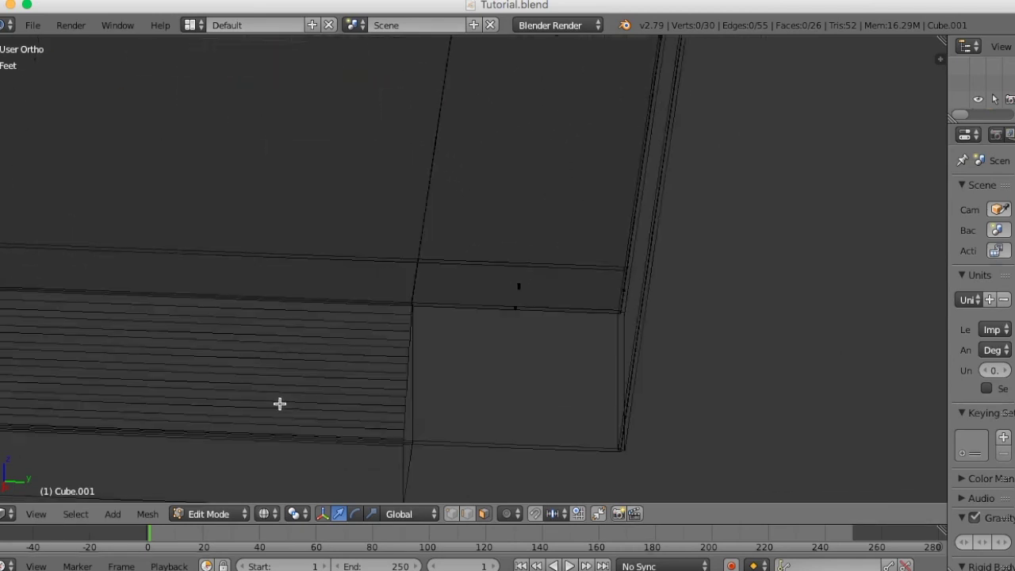
{"action": "key", "text": "b"}
{"action": "left_click_drag", "start_coordinate": [639, 290], "coordinate": [480, 357]}
{"action": "middle_click_drag", "start_coordinate": [636, 324], "coordinate": [671, 388]}
{"action": "left_click_drag", "start_coordinate": [720, 387], "coordinate": [528, 420]}
{"action": "key", "text": "x"}
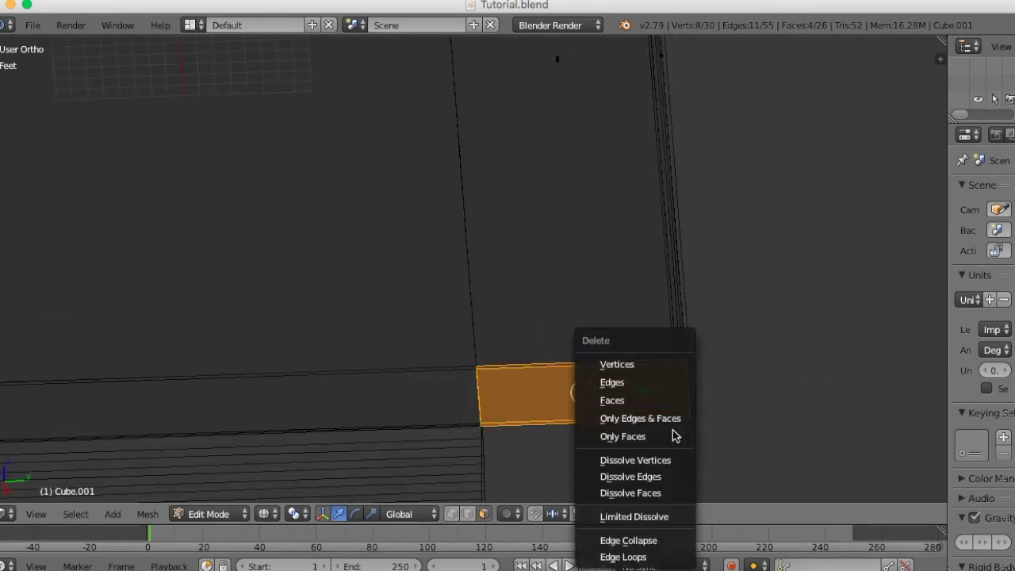
{"action": "left_click", "coordinate": [674, 407]}
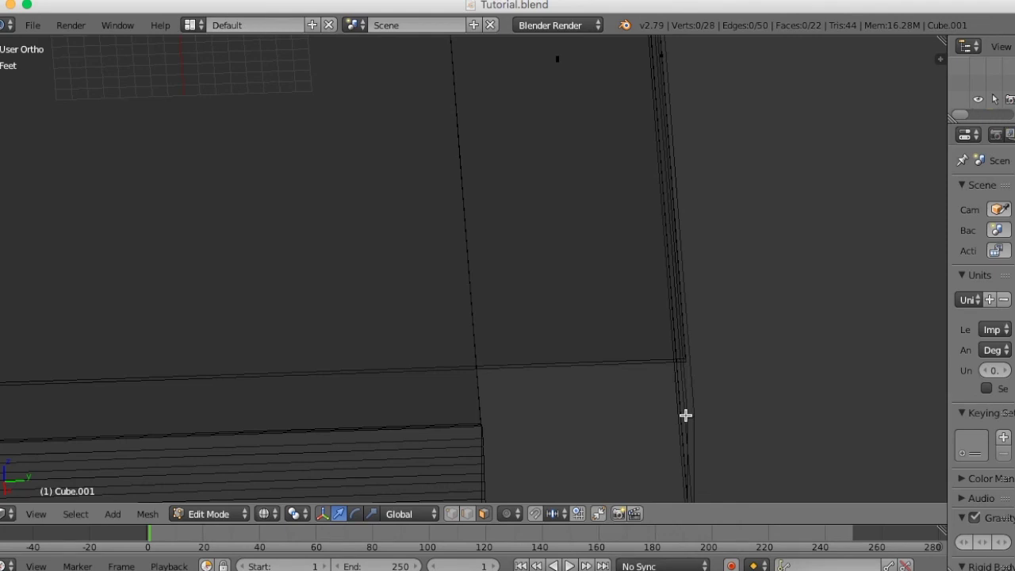
In solid display with vertex selection, fill the short open side of this slab notch with a face between its four vertices
{"action": "key", "text": "ctrl+Tab"}
{"action": "left_click", "coordinate": [673, 385]}
{"action": "key", "text": "z"}
{"action": "mouse_move", "coordinate": [630, 426]}
{"action": "middle_mouse_down"}
{"action": "mouse_move", "coordinate": [601, 404]}
{"action": "mouse_move", "coordinate": [532, 397]}
{"action": "middle_mouse_up"}
{"action": "middle_click_drag", "start_coordinate": [386, 388], "coordinate": [619, 415], "text": "shift"}
{"action": "scroll", "coordinate": [620, 414], "scroll_direction": "up", "scroll_amount": 4}
{"action": "middle_click_drag", "start_coordinate": [532, 387], "coordinate": [546, 392]}
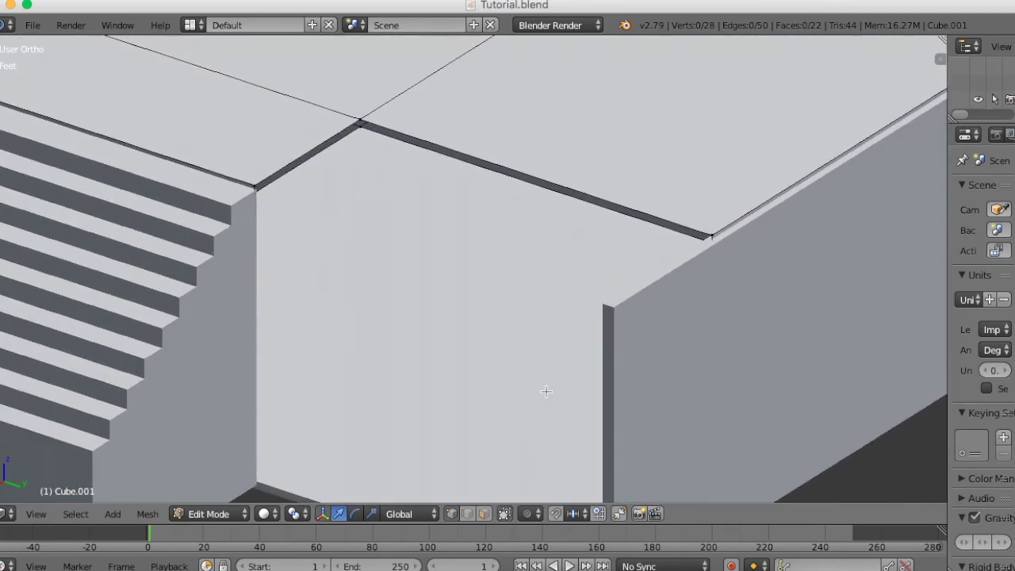
{"action": "right_click", "coordinate": [354, 107]}
{"action": "right_click", "coordinate": [362, 131], "text": "shift"}
{"action": "right_click", "coordinate": [269, 195], "text": "shift"}
{"action": "right_click", "coordinate": [242, 180], "text": "shift"}
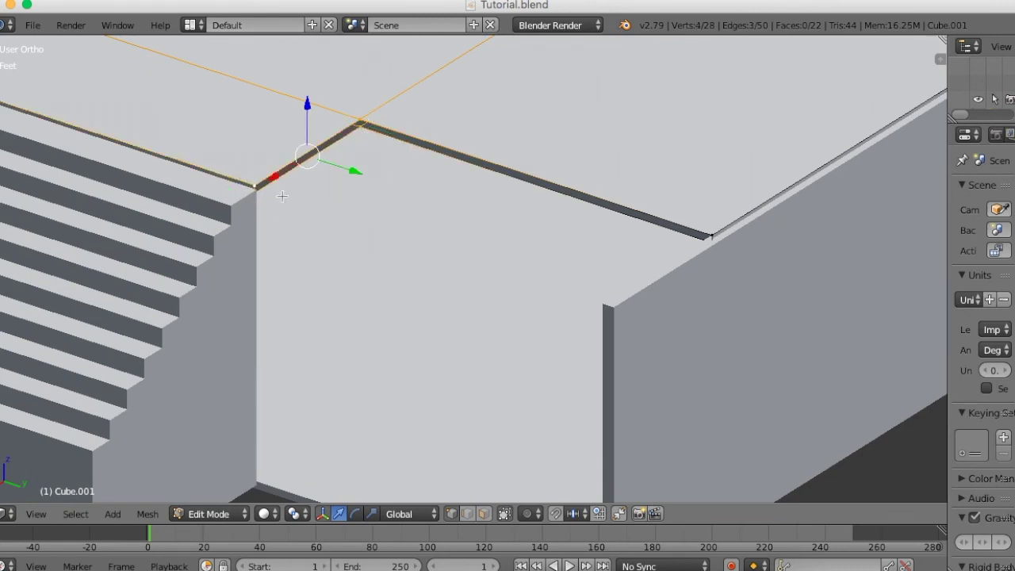
{"action": "key", "text": "f"}
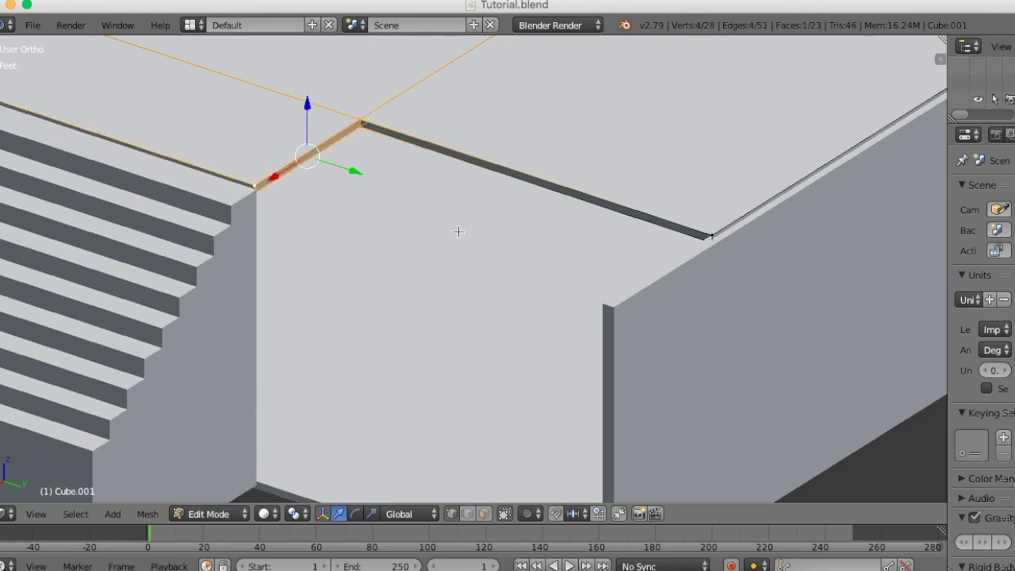
Fill the long open side of the same notch with a face between its four corner vertices
{"action": "right_click", "coordinate": [355, 113]}
{"action": "right_click", "coordinate": [384, 144], "text": "shift"}
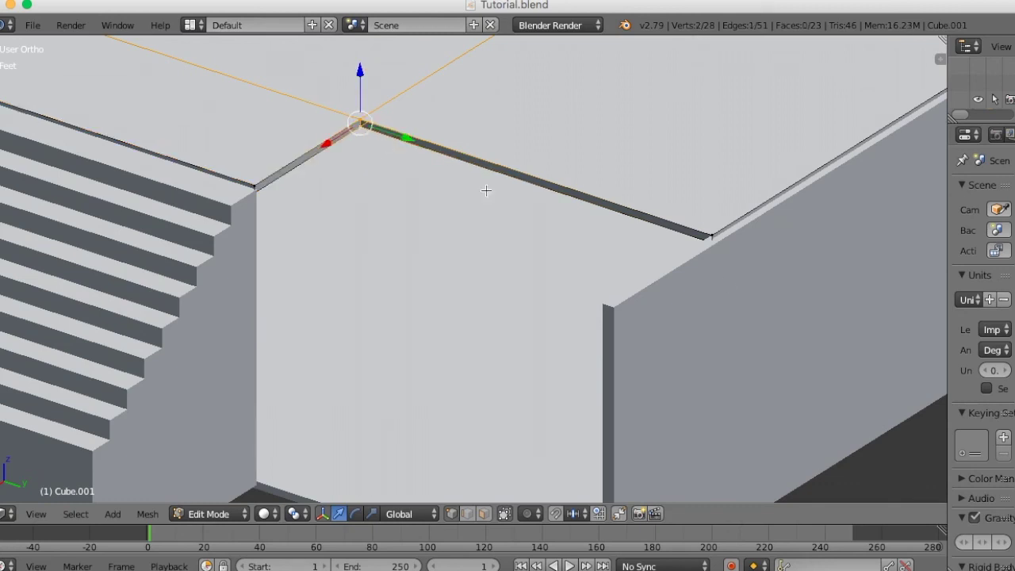
{"action": "right_click", "coordinate": [720, 254], "text": "shift"}
{"action": "right_click", "coordinate": [747, 258], "text": "shift"}
{"action": "key", "text": "f"}
Close both open sides of the opposite slab notch by selecting their upper and lower edges and applying Bridge Edge Loops
{"action": "scroll", "coordinate": [706, 335], "scroll_direction": "down", "scroll_amount": 7}
{"action": "middle_click_drag", "start_coordinate": [490, 342], "coordinate": [768, 338]}
{"action": "key", "text": "ctrl+Tab"}
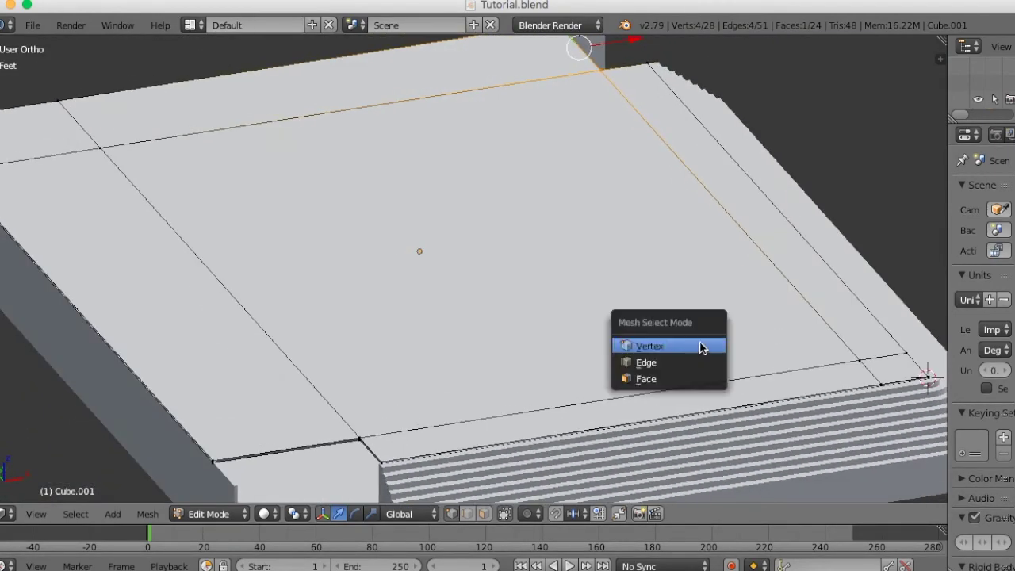
{"action": "left_click", "coordinate": [691, 367]}
{"action": "middle_click_drag", "start_coordinate": [603, 358], "coordinate": [653, 301]}
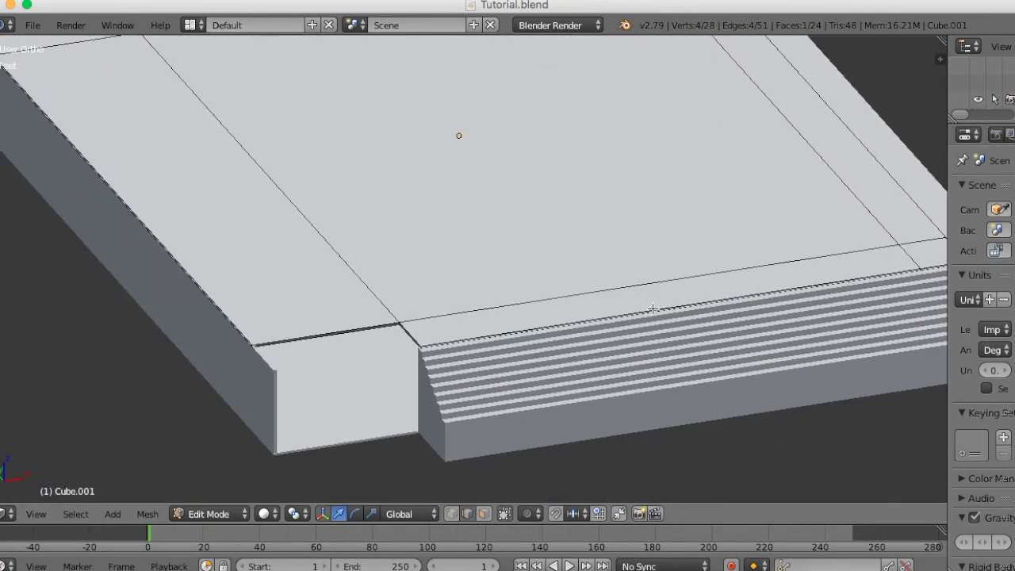
{"action": "scroll", "coordinate": [652, 302], "scroll_direction": "up", "scroll_amount": 6}
{"action": "right_click", "coordinate": [473, 304]}
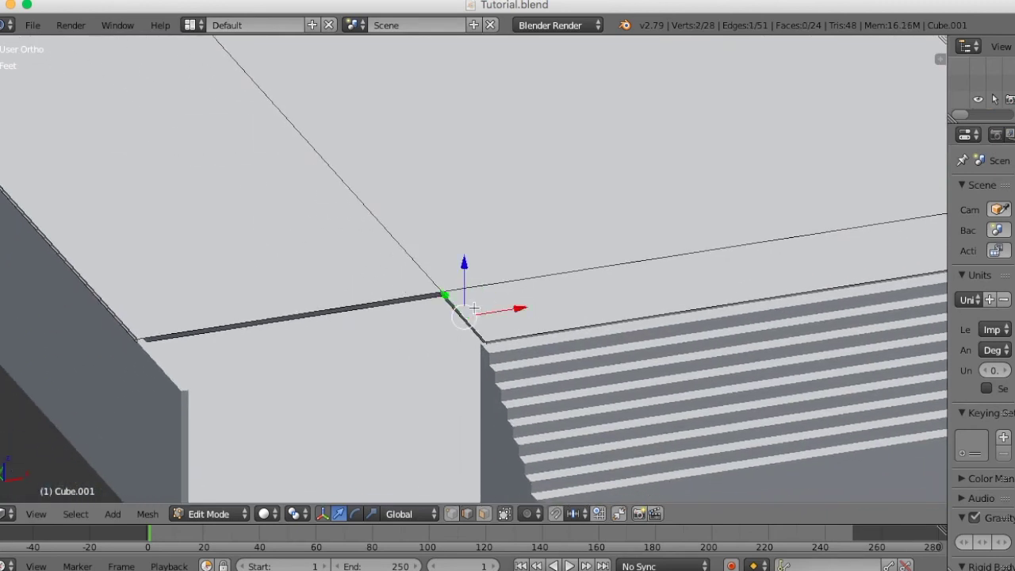
{"action": "scroll", "coordinate": [474, 332], "scroll_direction": "up", "scroll_amount": 2}
{"action": "right_click", "coordinate": [483, 382], "text": "shift"}
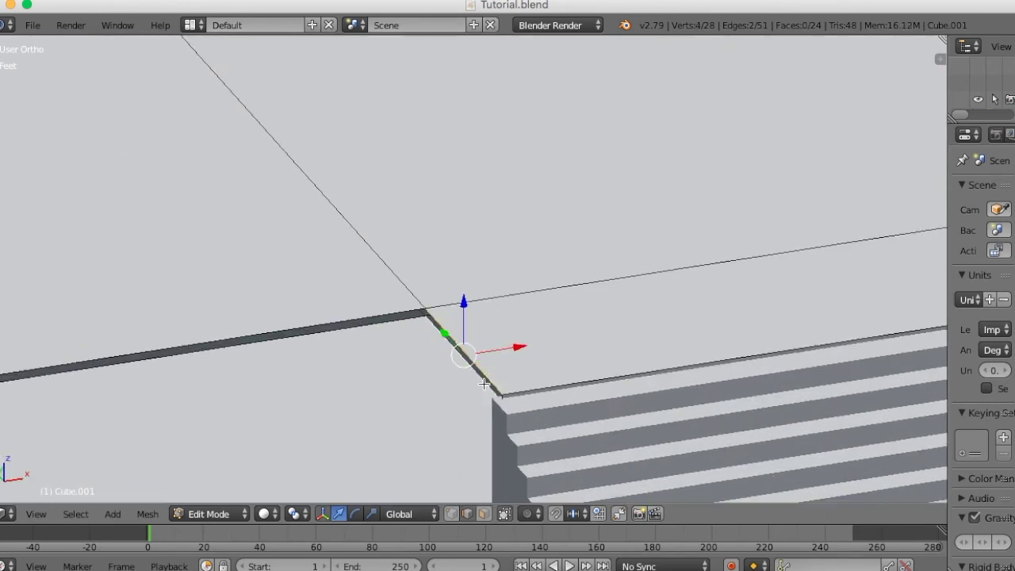
{"action": "right_click", "coordinate": [279, 337], "text": "shift"}
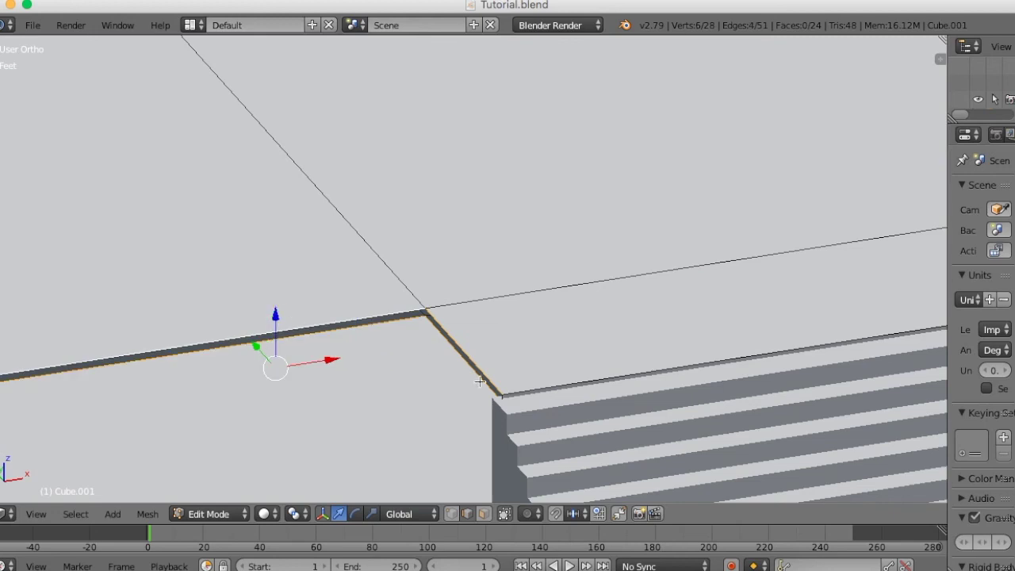
{"action": "right_click", "coordinate": [525, 383], "text": "shift"}
{"action": "key", "text": "space"}
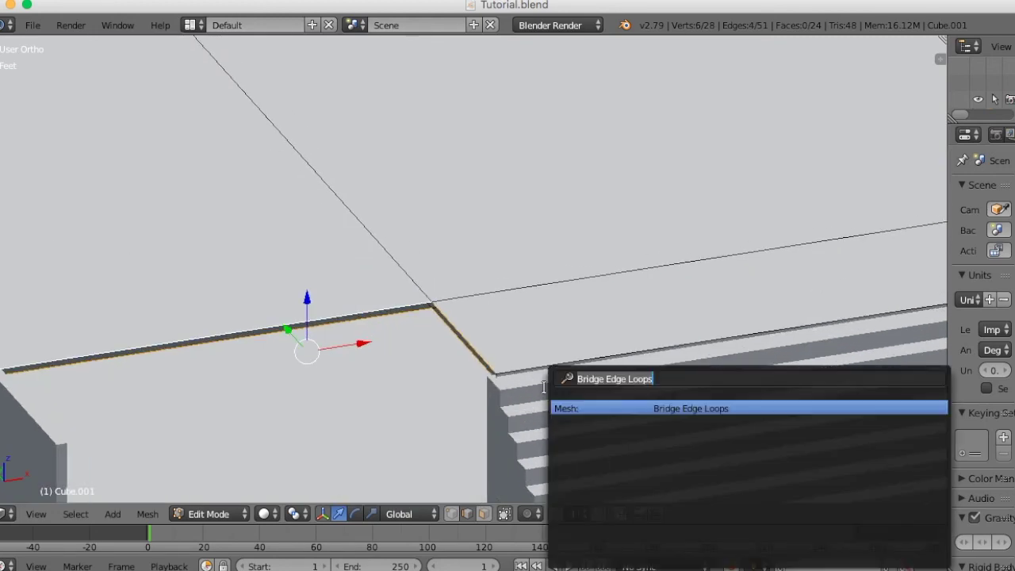
{"action": "left_click", "coordinate": [701, 411]}
Return to Object Mode and examine the notched slab corners at both stair ends
{"action": "middle_click_drag", "start_coordinate": [505, 421], "coordinate": [446, 425]}
{"action": "scroll", "coordinate": [512, 418], "scroll_direction": "down", "scroll_amount": 4}
{"action": "key", "text": "Tab"}
{"action": "scroll", "coordinate": [514, 421], "scroll_direction": "down", "scroll_amount": 5}
{"action": "scroll", "coordinate": [603, 415], "scroll_direction": "up", "scroll_amount": 5}
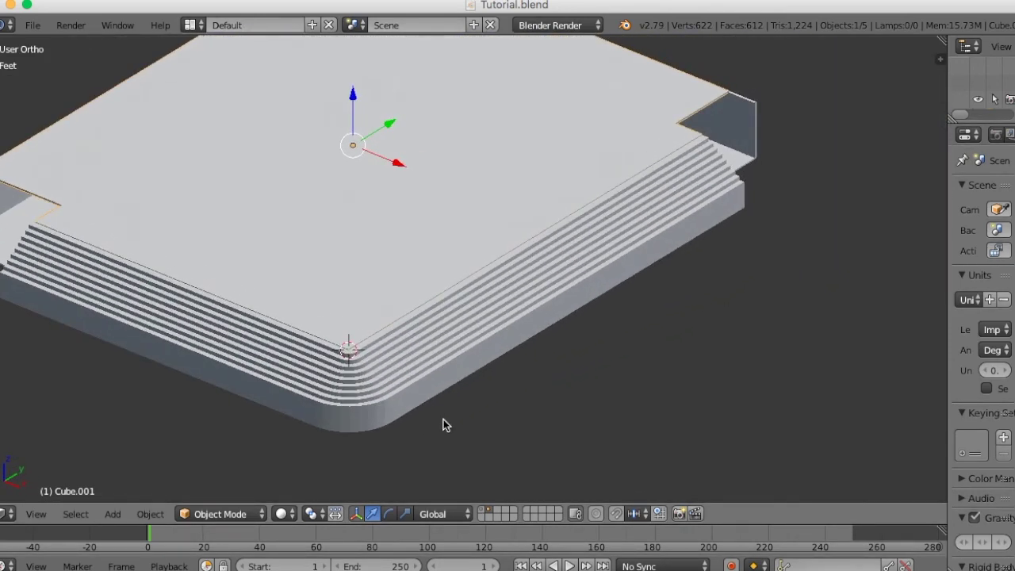